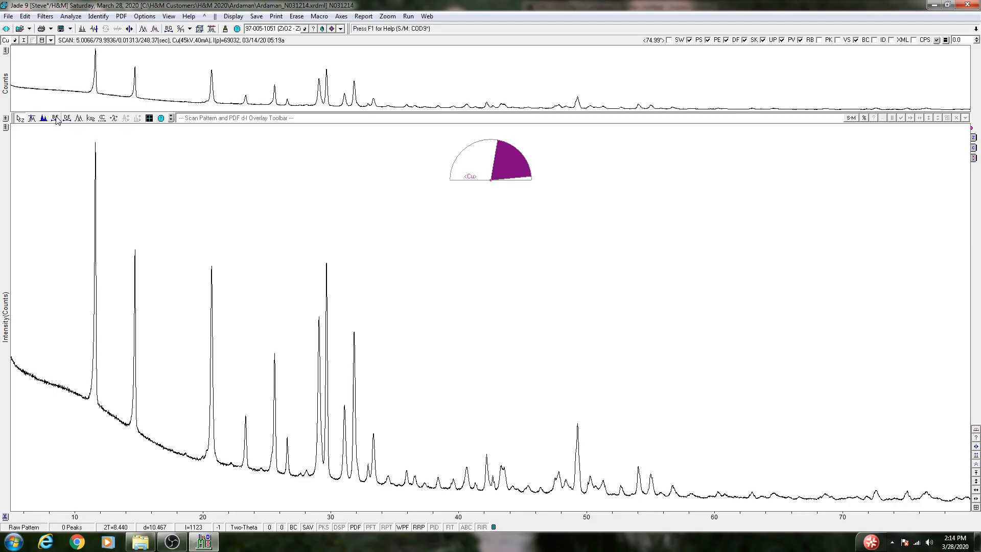
Fit a background curve to the scan pattern and inspect it between about 8° and 33° two-theta.
click(56, 118)
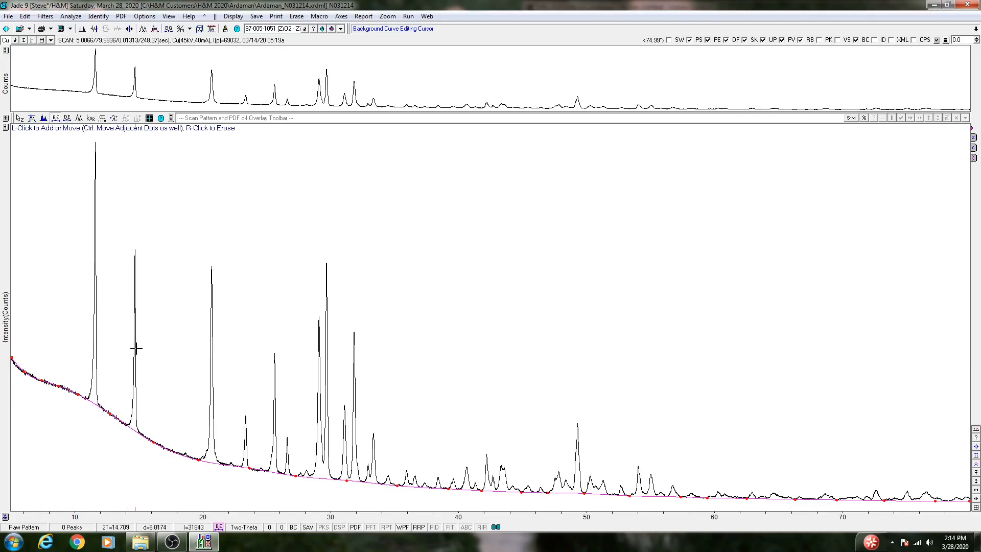
drag(49, 317, 376, 299)
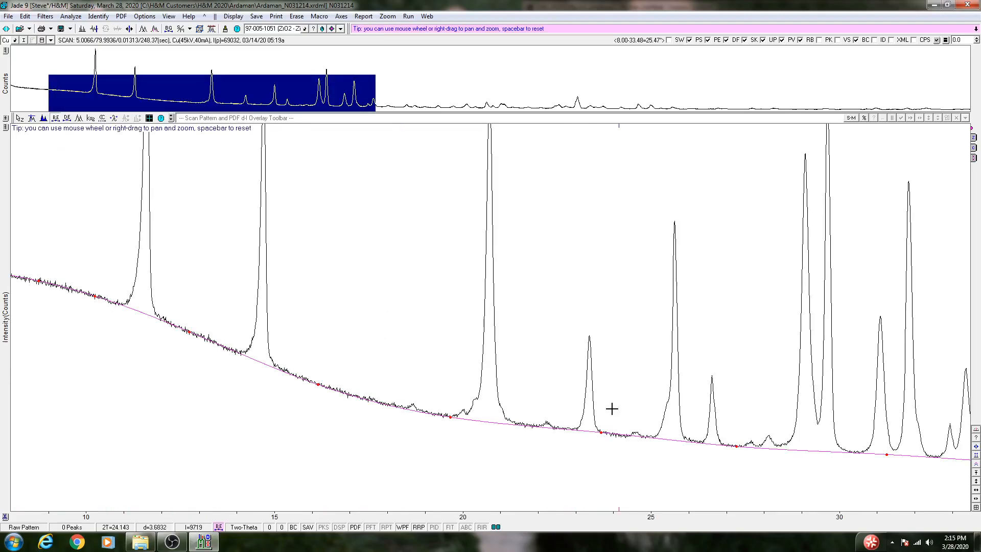
click(976, 509)
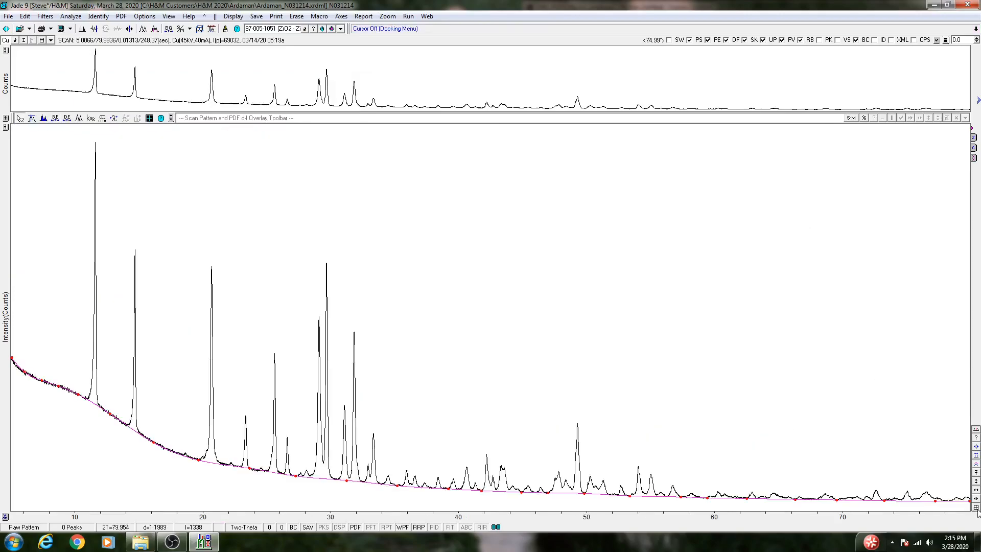
Compare the background sampling options for the Cubic Spline fit and keep the third of the five densities.
click(56, 118)
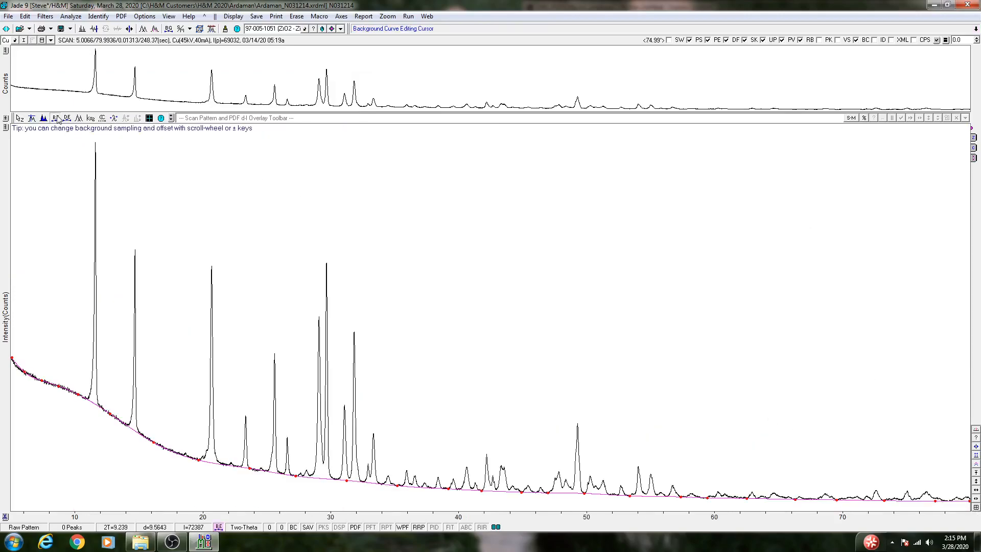
right_click(57, 118)
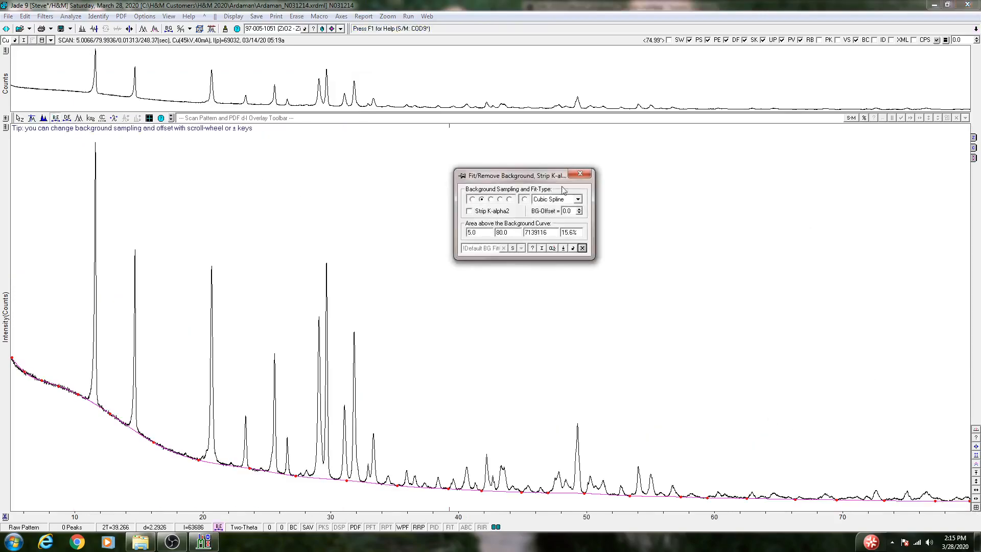
click(490, 199)
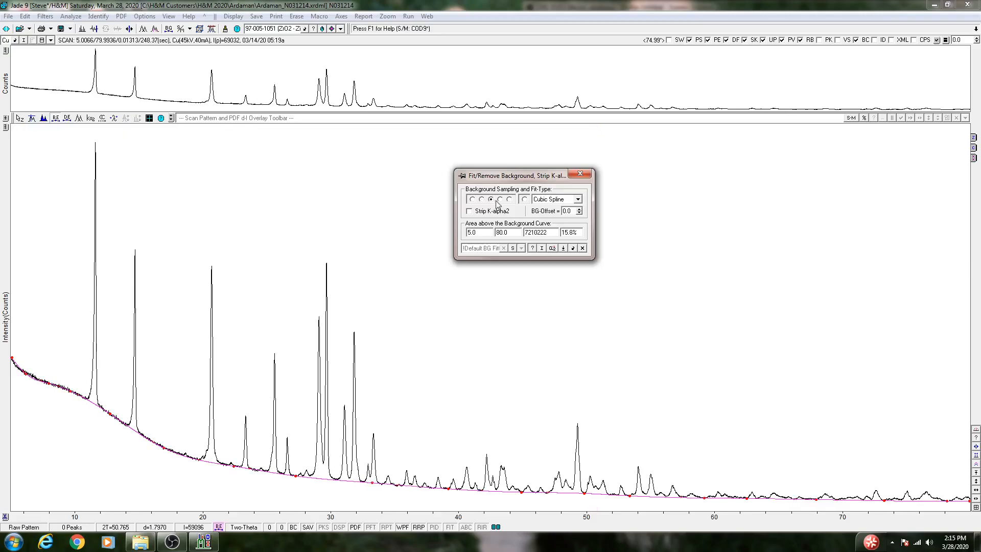
click(501, 199)
click(511, 198)
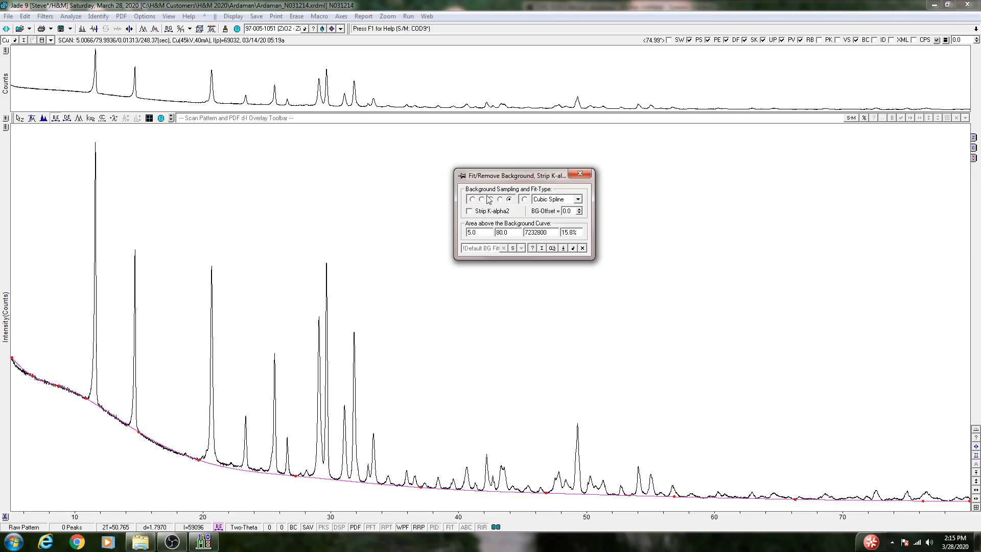
click(473, 200)
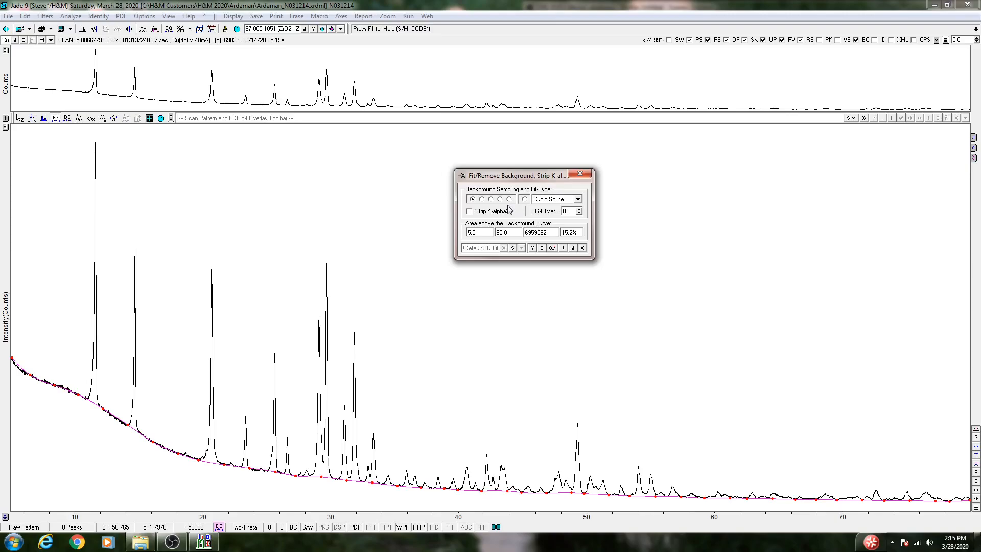
click(491, 200)
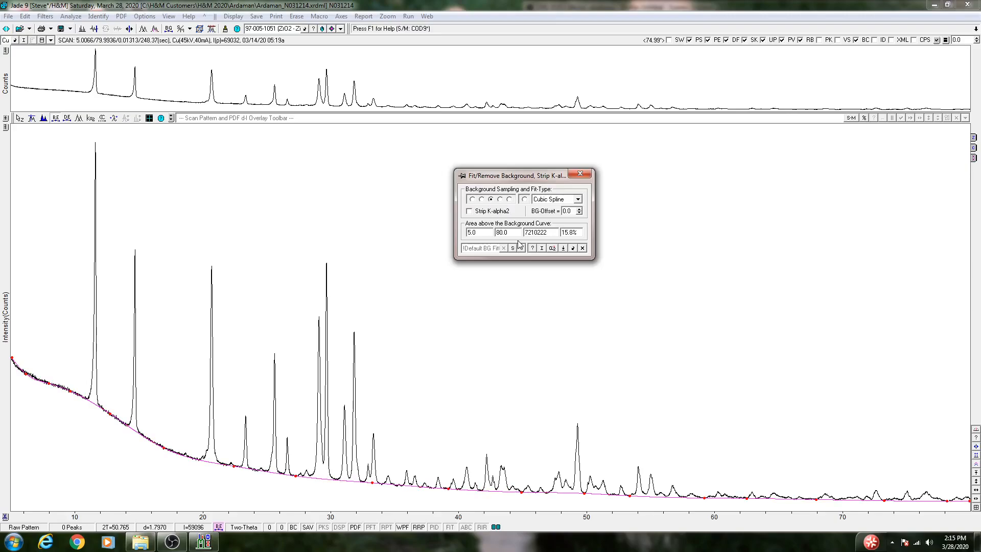
click(582, 175)
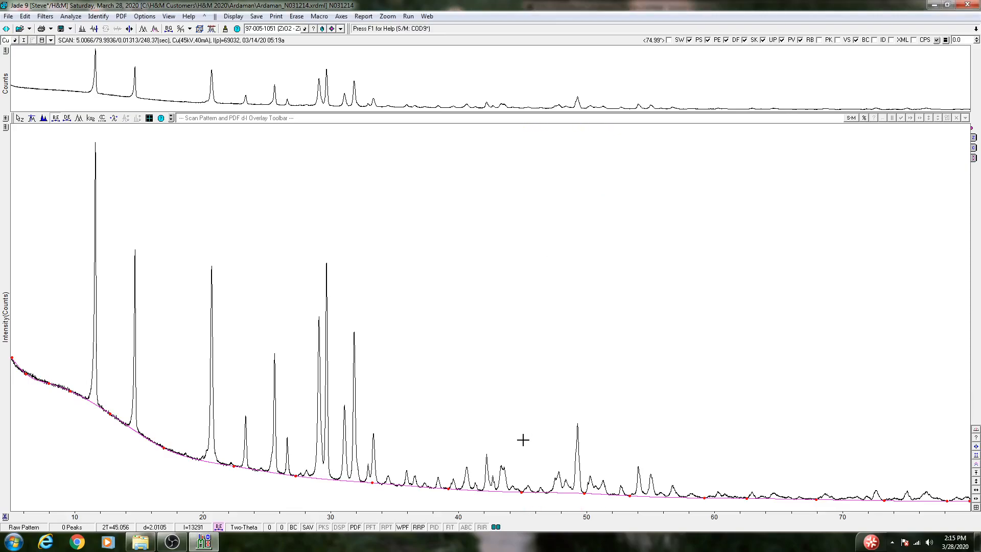
Shift the background points near 22.4° and 33.2° two-theta to the baseline at about 21.9° and 34°.
drag(126, 349, 2, 280)
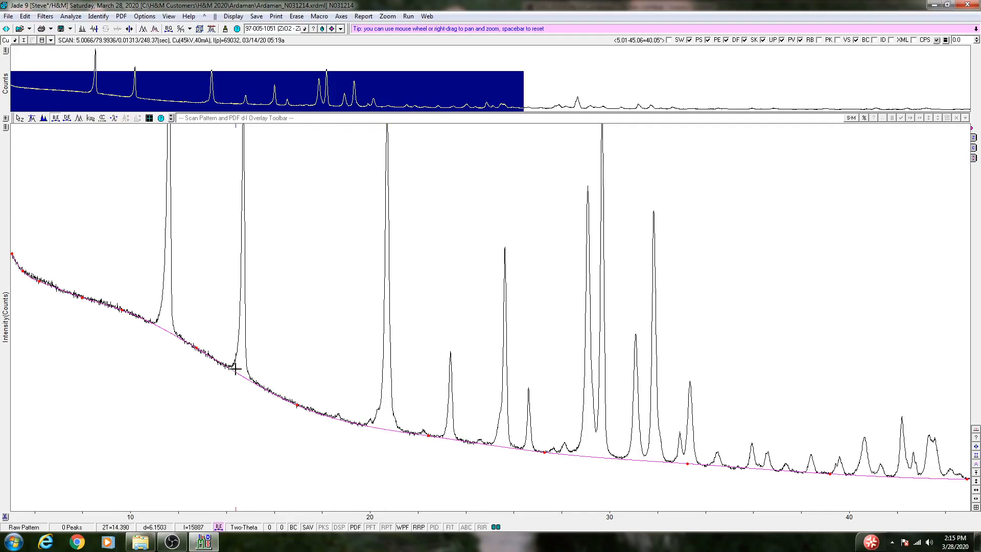
right_click(429, 436)
click(414, 434)
right_click(687, 463)
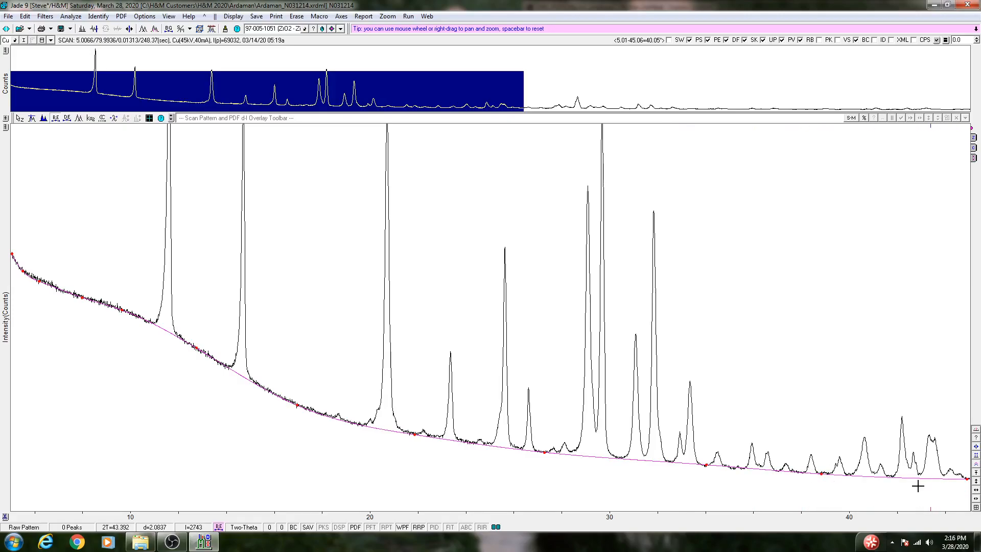
click(976, 501)
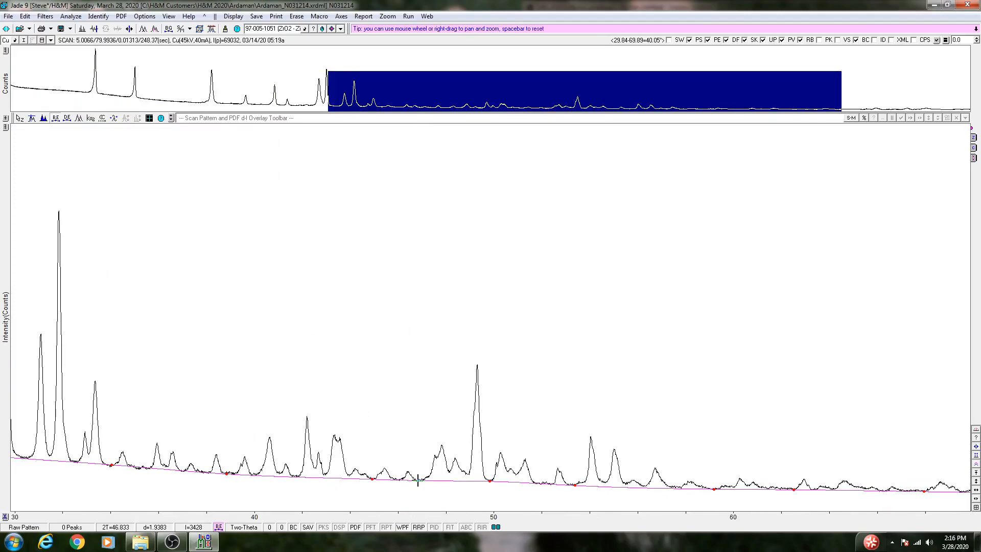
click(975, 508)
click(976, 508)
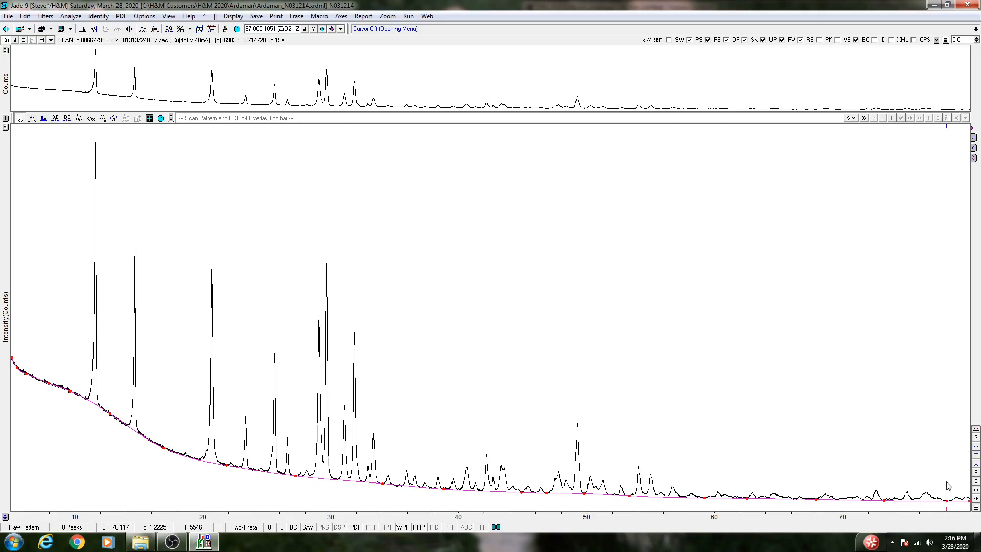
Open the Search/Match setup, look over the ICSD-ALL and ICSD-MIN subfiles, and choose COD9 as the database to search.
click(101, 18)
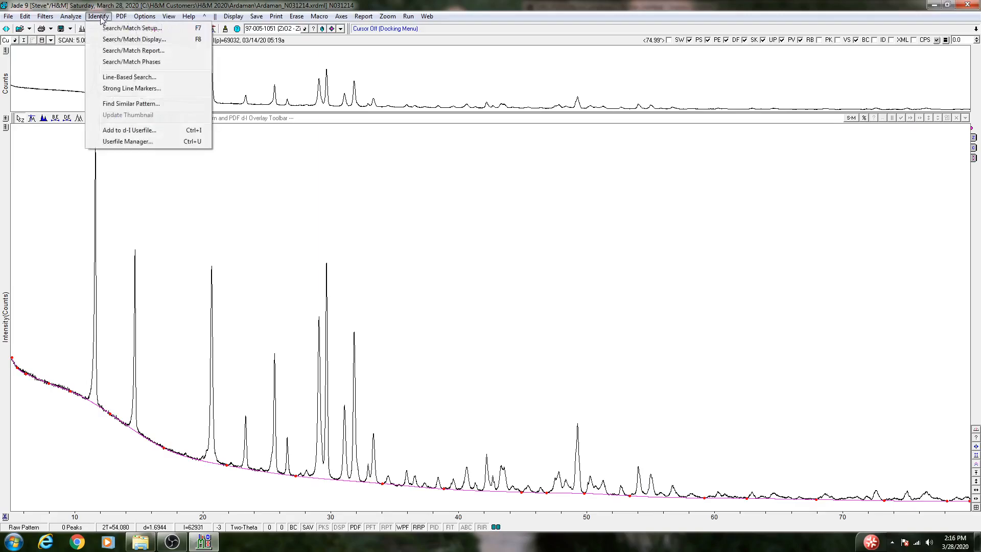
click(111, 31)
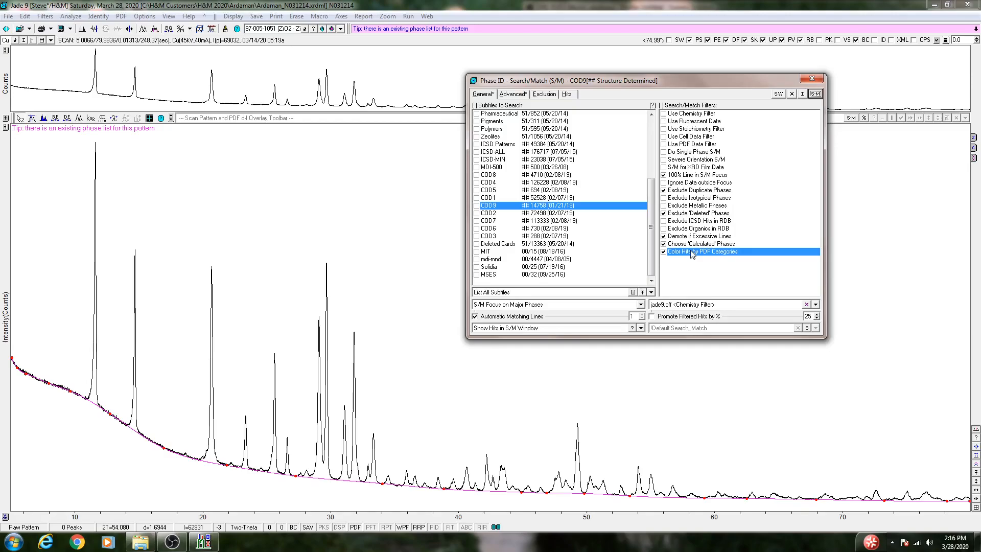
click(524, 152)
click(522, 159)
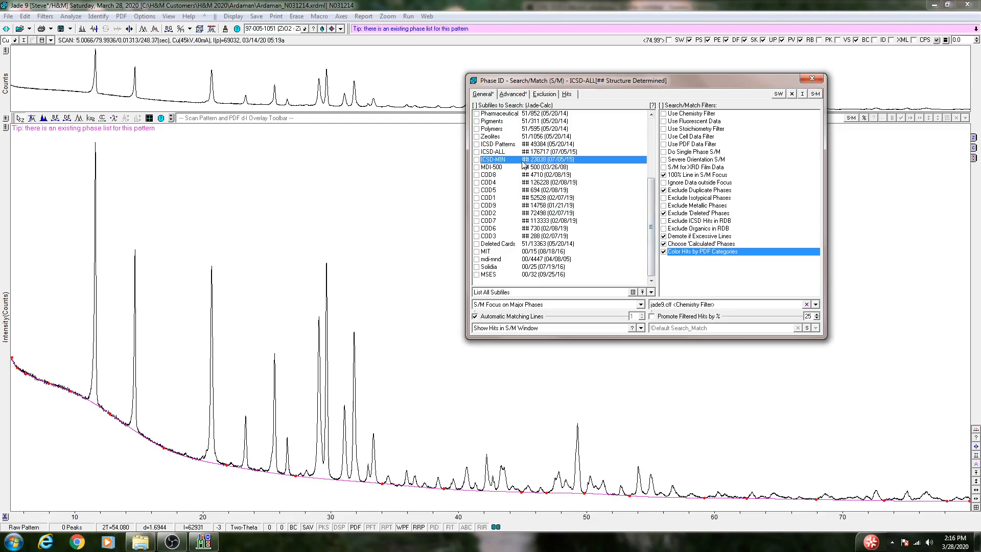
click(523, 152)
click(524, 158)
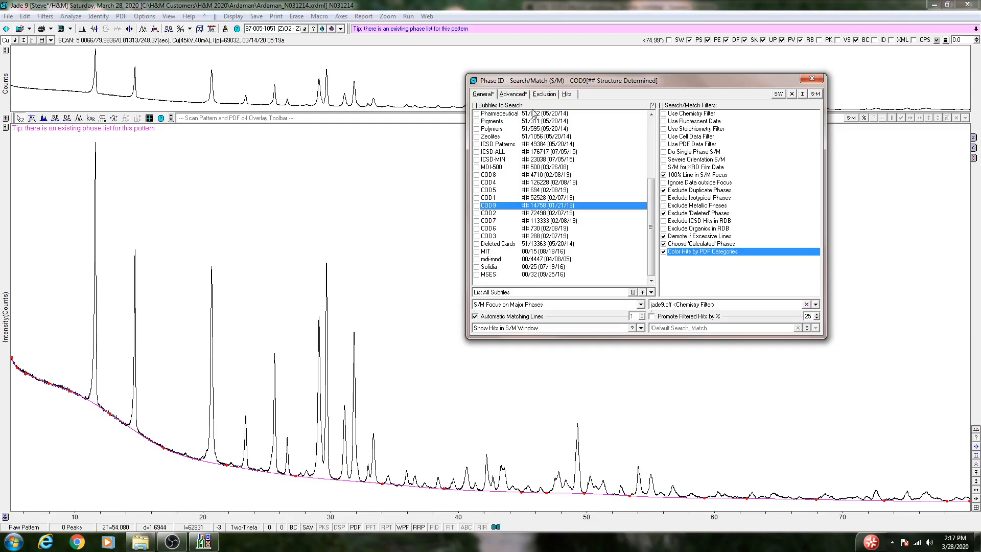
scroll(631, 154, up, 5)
scroll(646, 136, down, 5)
Enable the chemistry filter with the common or light elements as possibles and run the search/match.
click(664, 114)
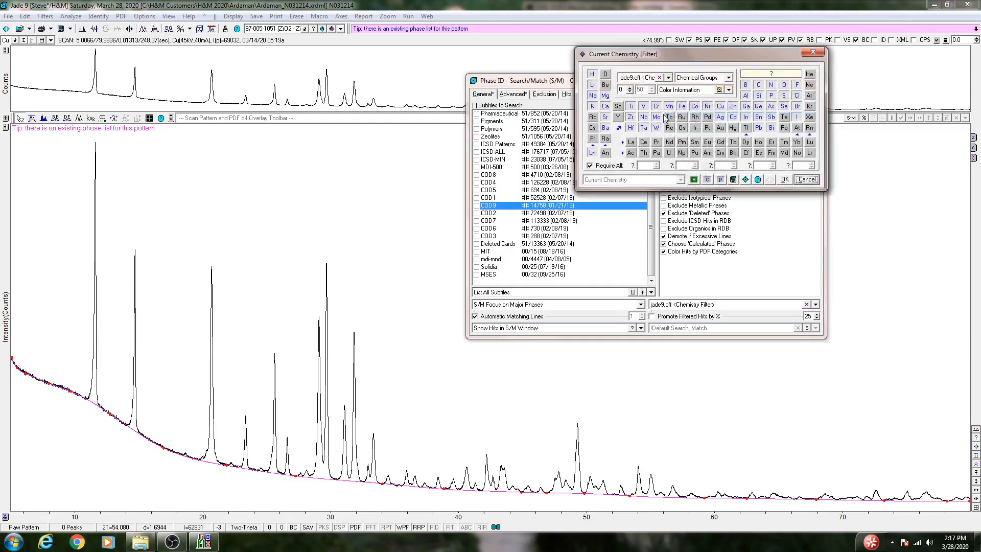
click(707, 180)
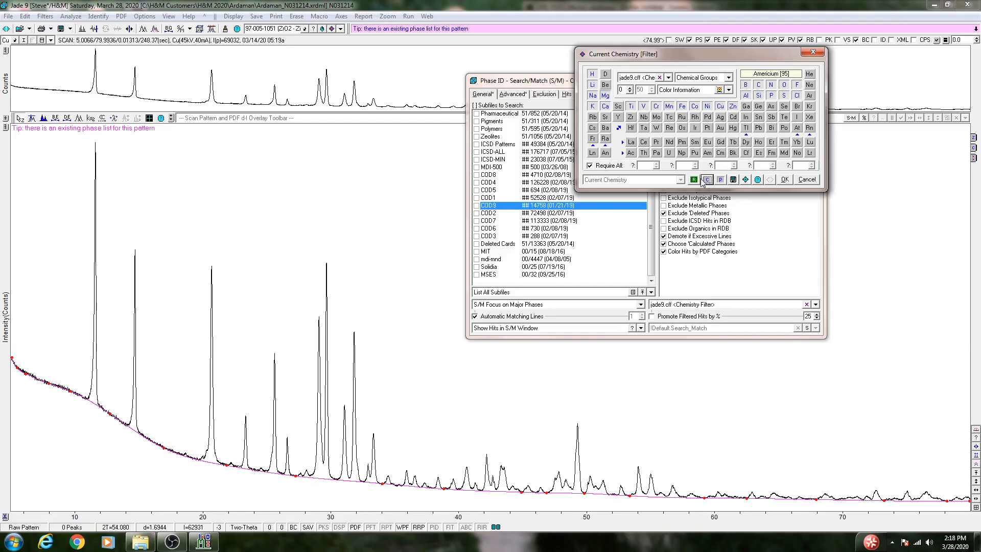
click(786, 180)
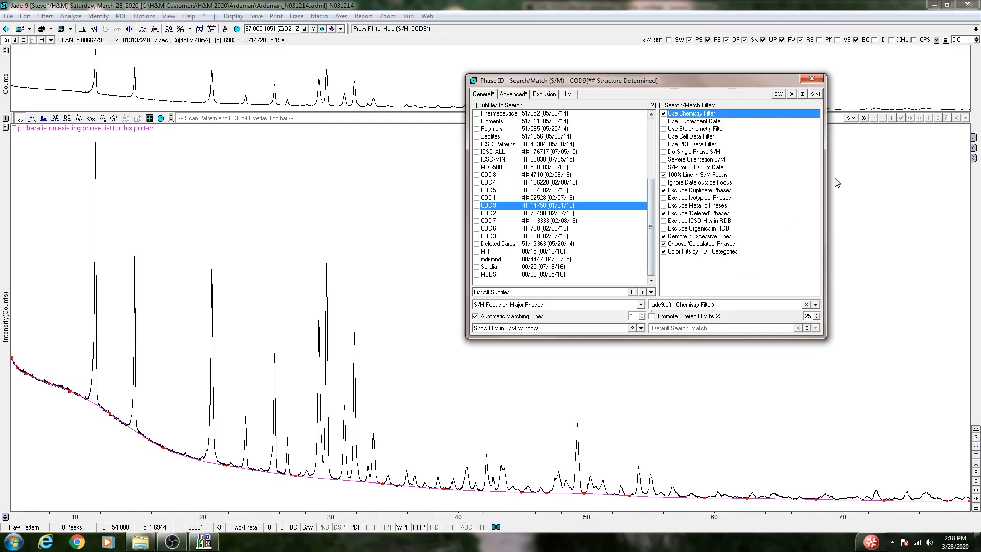
click(815, 95)
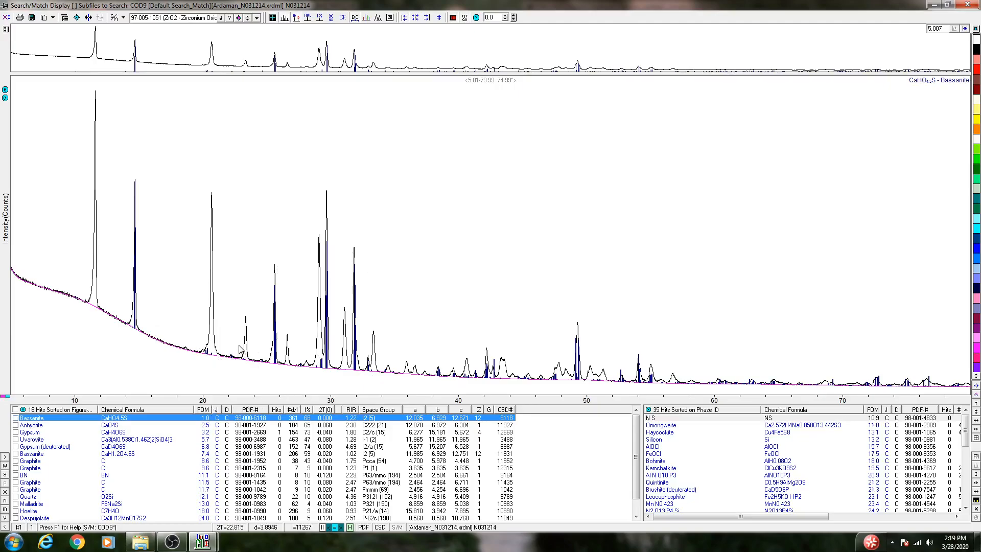
Compare the Bassanite and Anhydrite reference lines against the measured peaks, including a close-up between about 15° and 42° two-theta.
drag(185, 307, 611, 309)
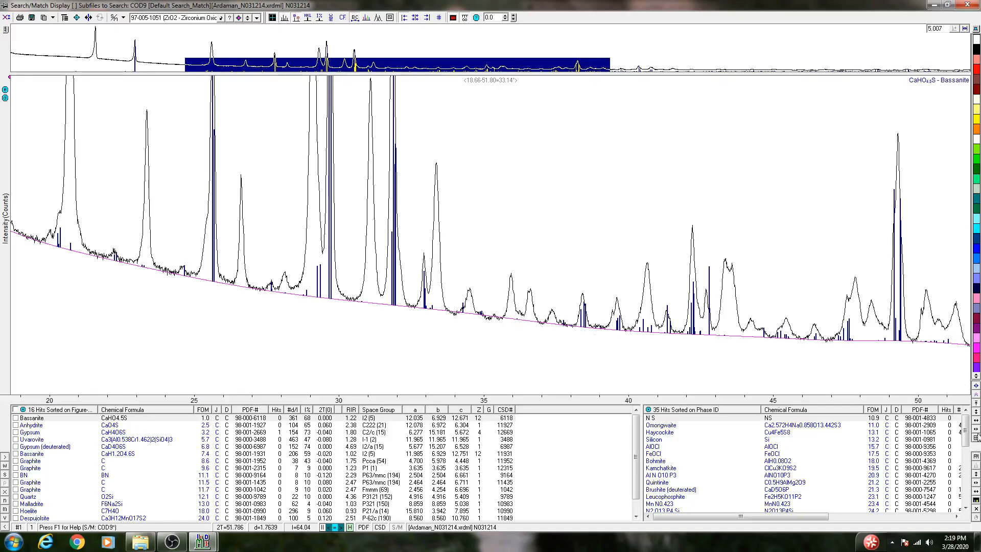
click(976, 438)
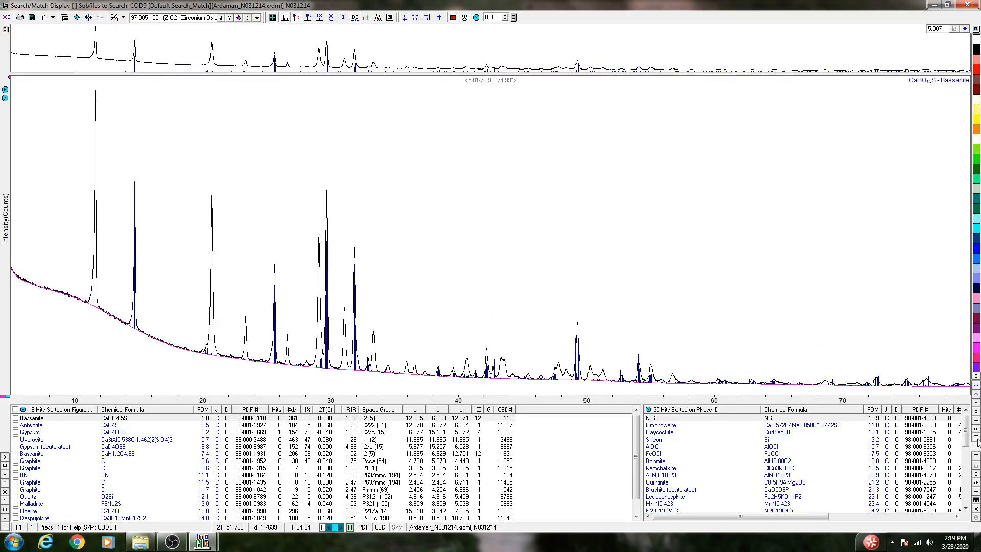
click(129, 428)
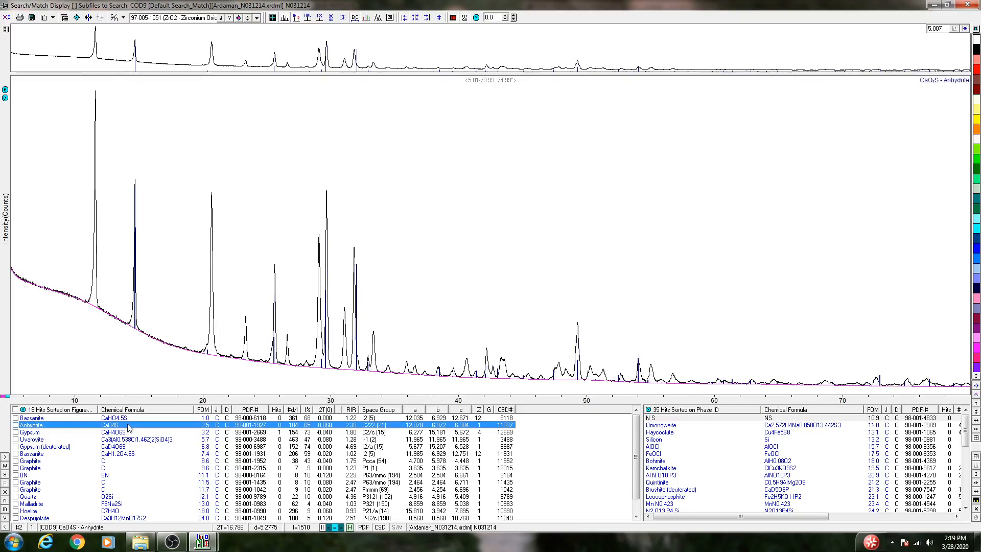
key(Up)
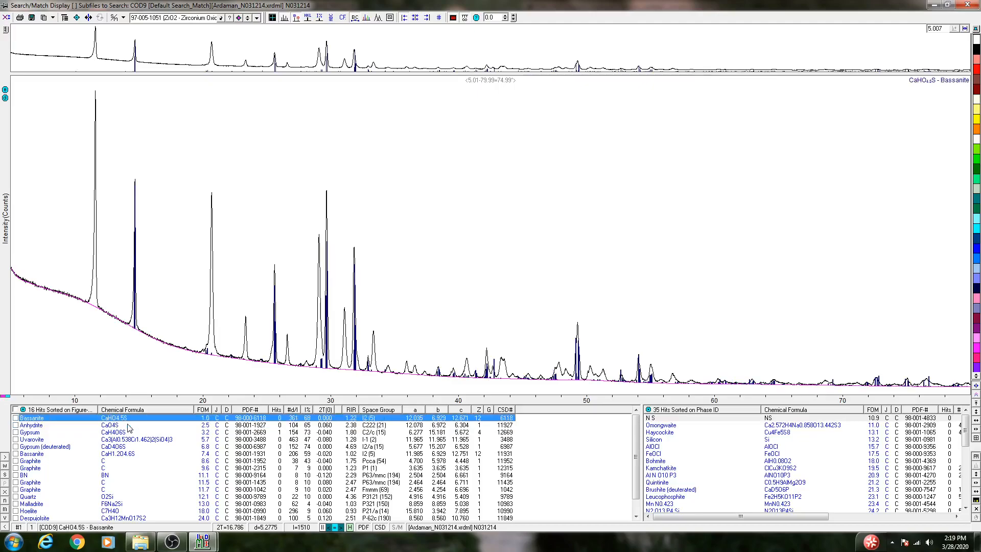
key(Down)
key(Up)
key(Down)
key(Up)
key(Down)
key(Up)
key(Down)
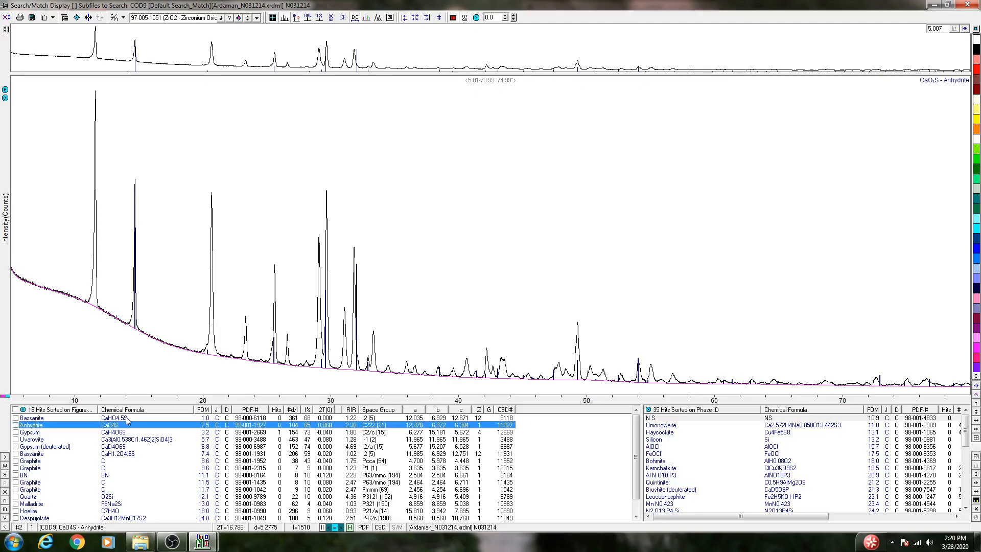
click(128, 417)
drag(145, 285, 488, 284)
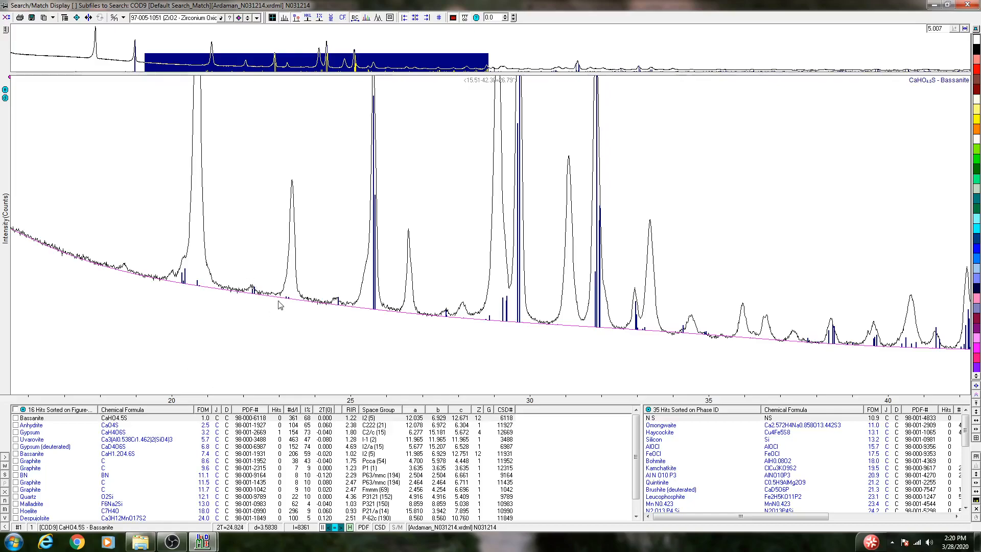
click(128, 425)
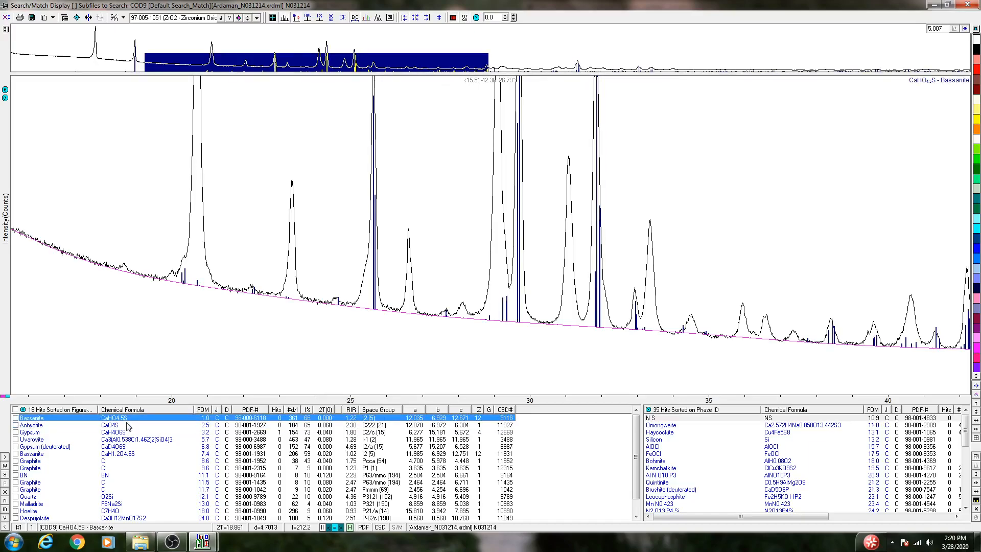
Accept the Bassanite (CaHO4.5S) and Gypsum (CaH4O6S) hits as phases and return to the main pattern view.
click(16, 418)
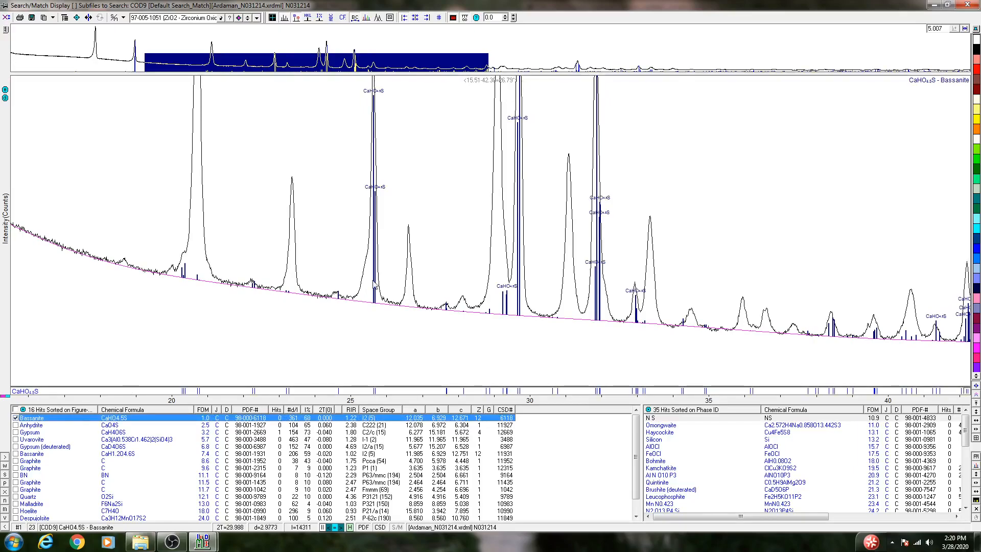
click(976, 439)
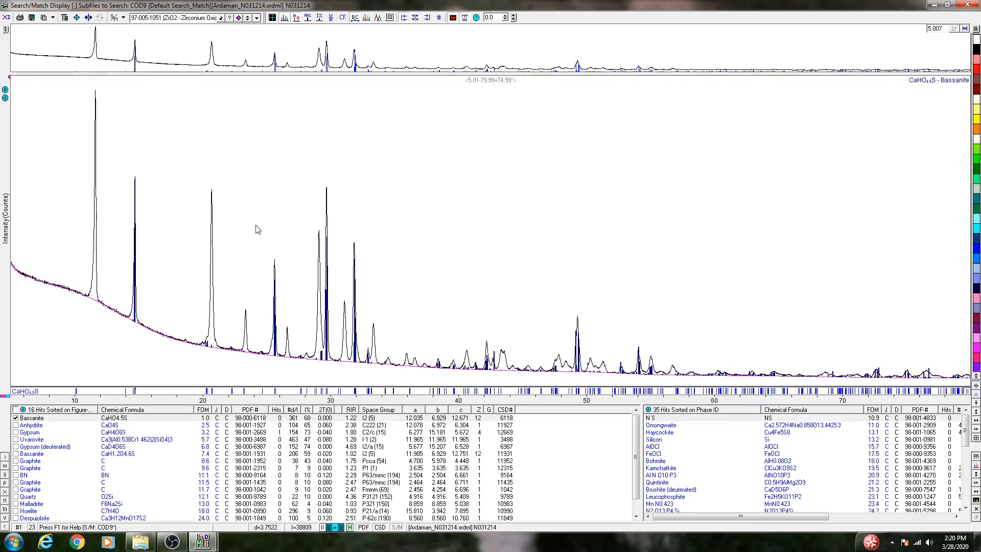
click(33, 433)
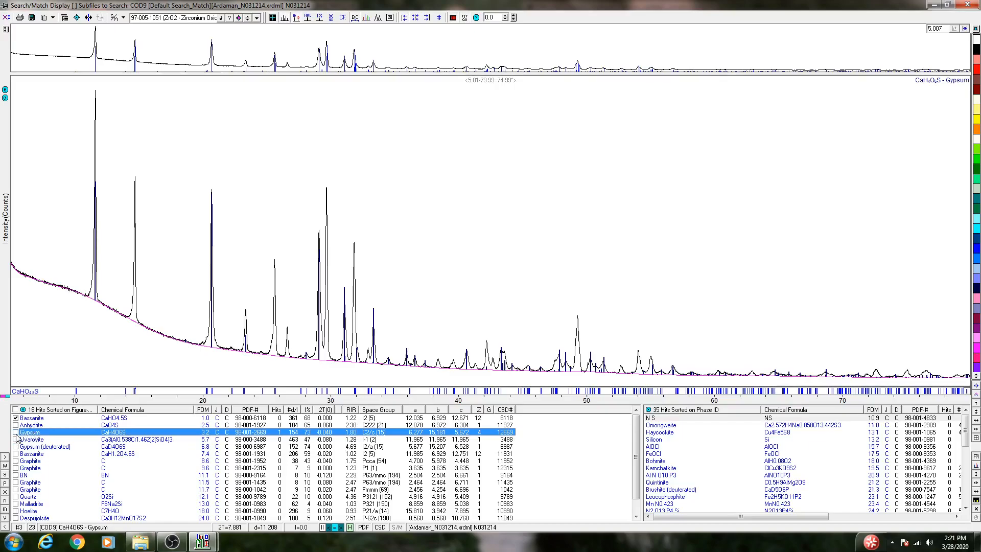
click(16, 433)
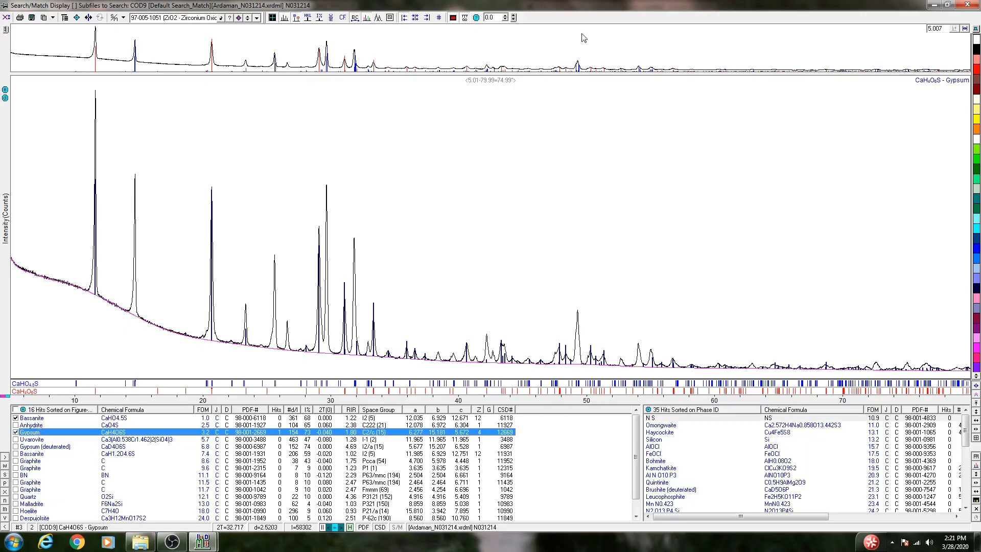
click(967, 5)
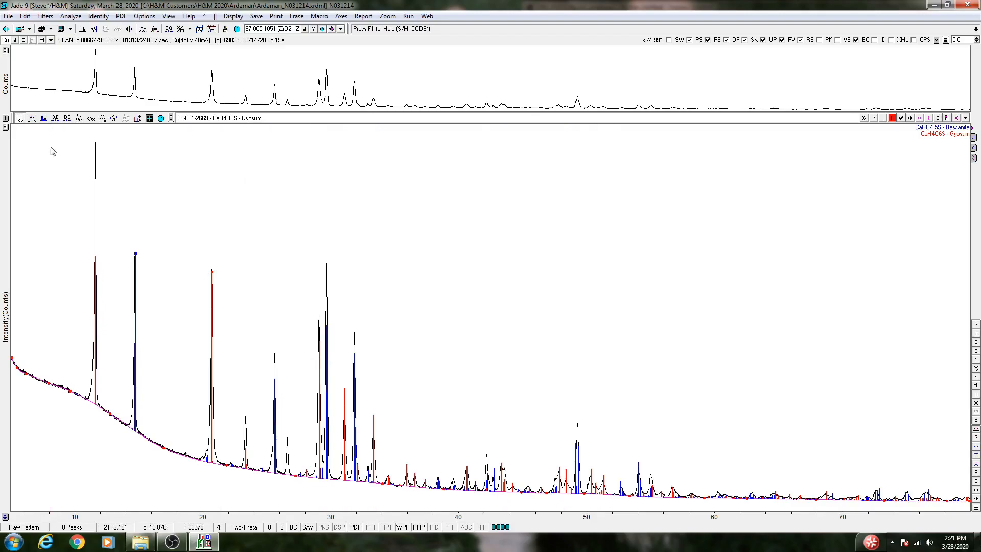
Examine the unmatched peak near 26.6° two-theta and its neighbours between about 24° and 31°.
drag(277, 375, 311, 375)
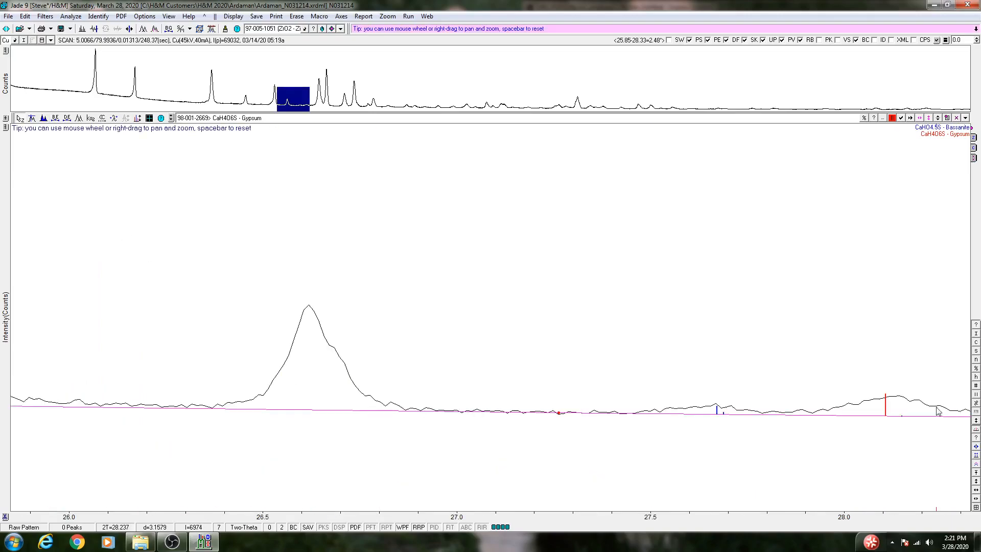
click(977, 499)
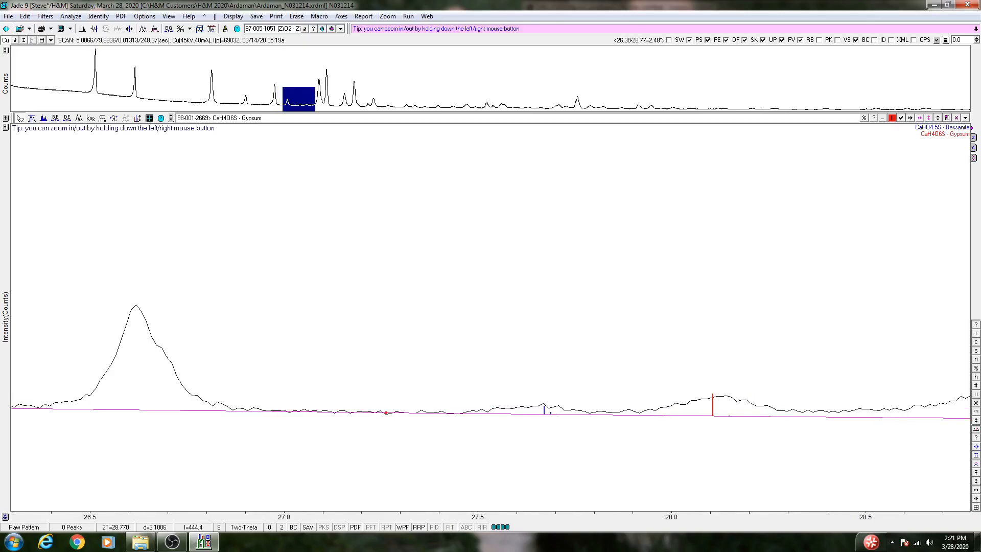
click(976, 490)
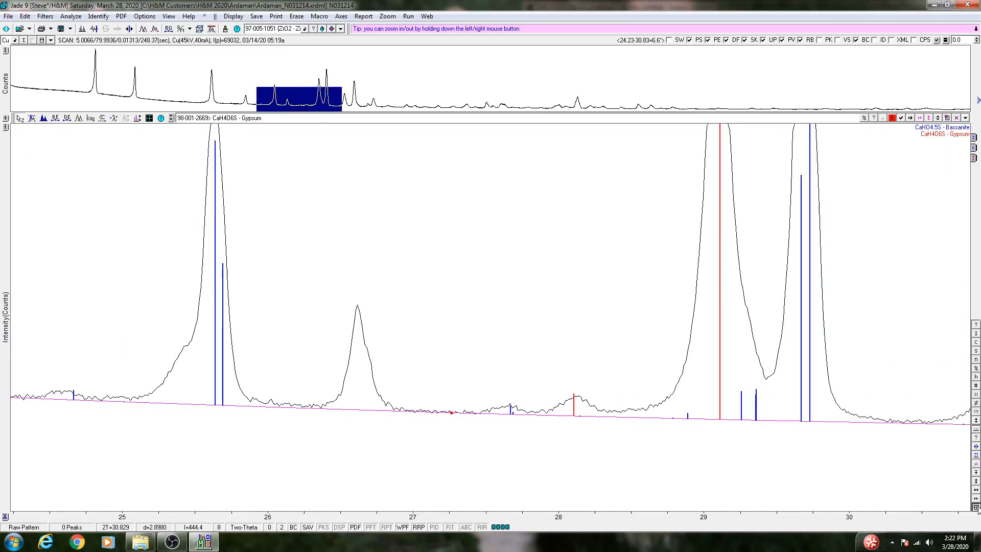
click(976, 507)
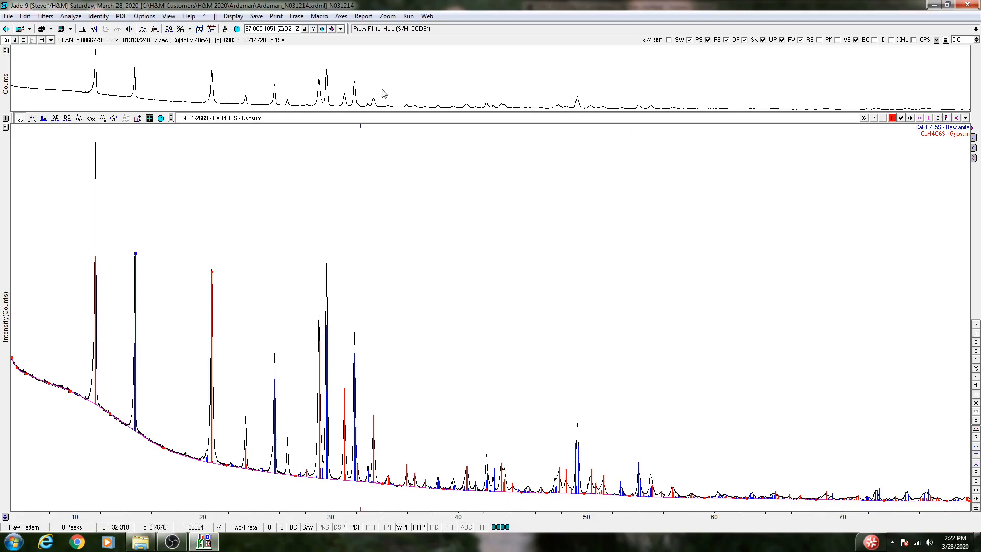
Paint the unmatched peak near 26.6° two-theta and run a new COD9 search/match focused on it, with the chemistry filter on.
click(43, 118)
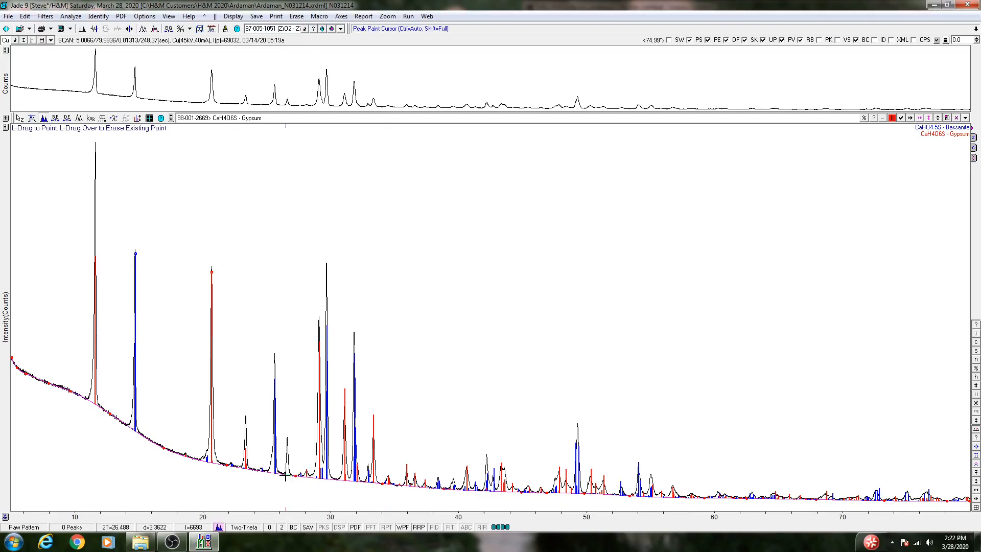
drag(285, 477, 293, 479)
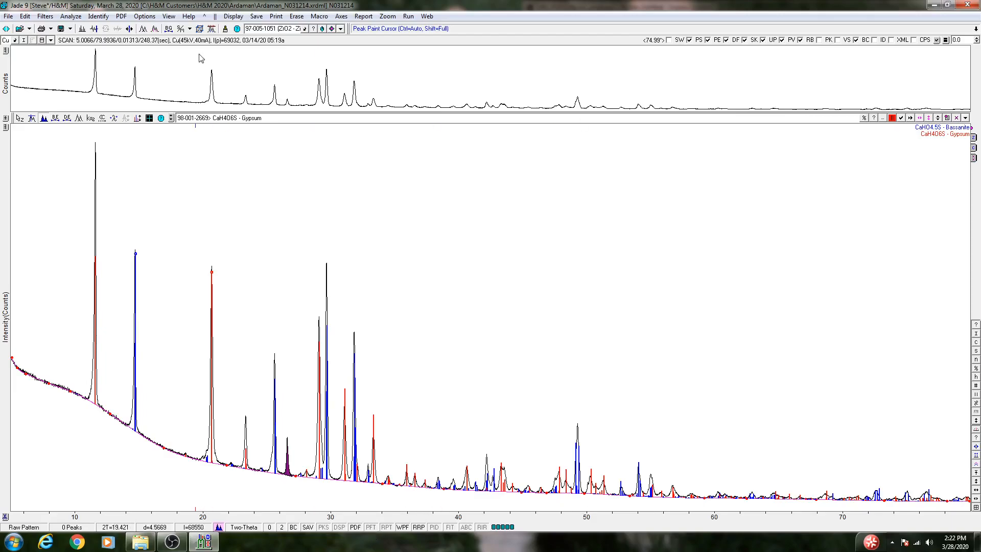
click(98, 17)
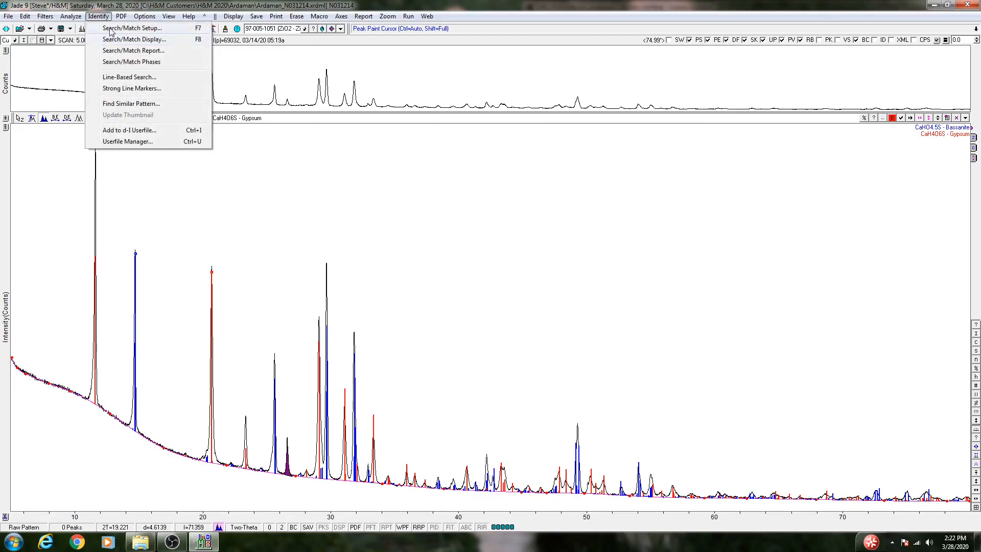
click(107, 29)
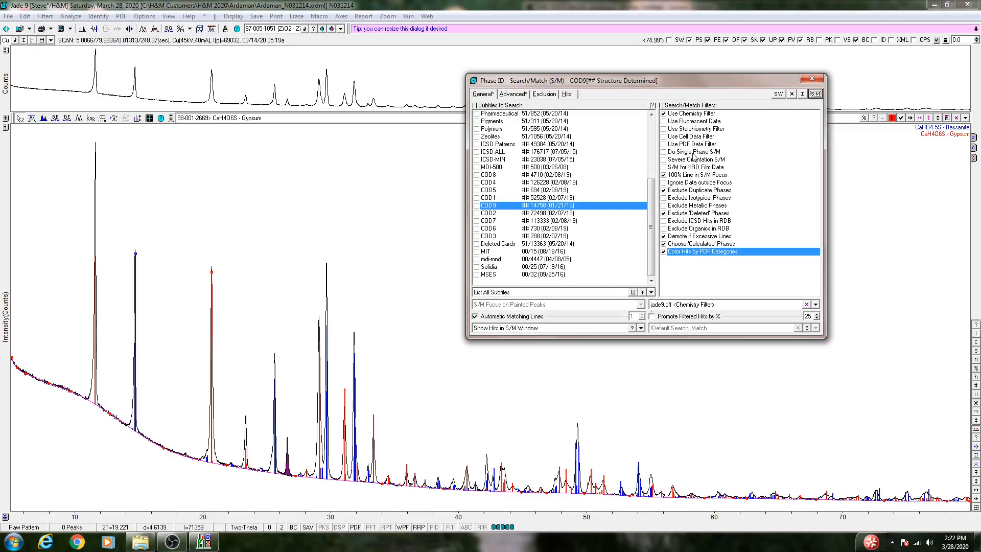
click(816, 95)
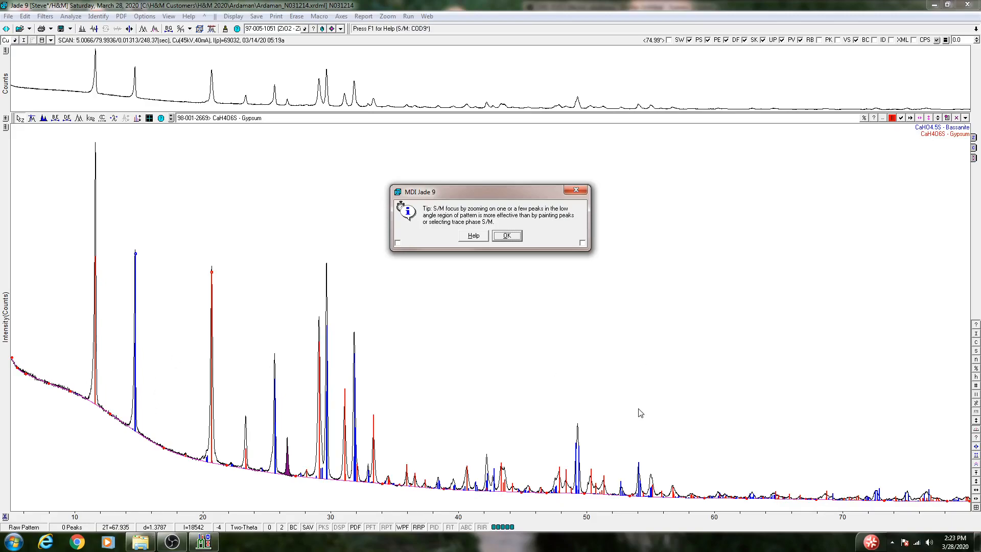
click(506, 236)
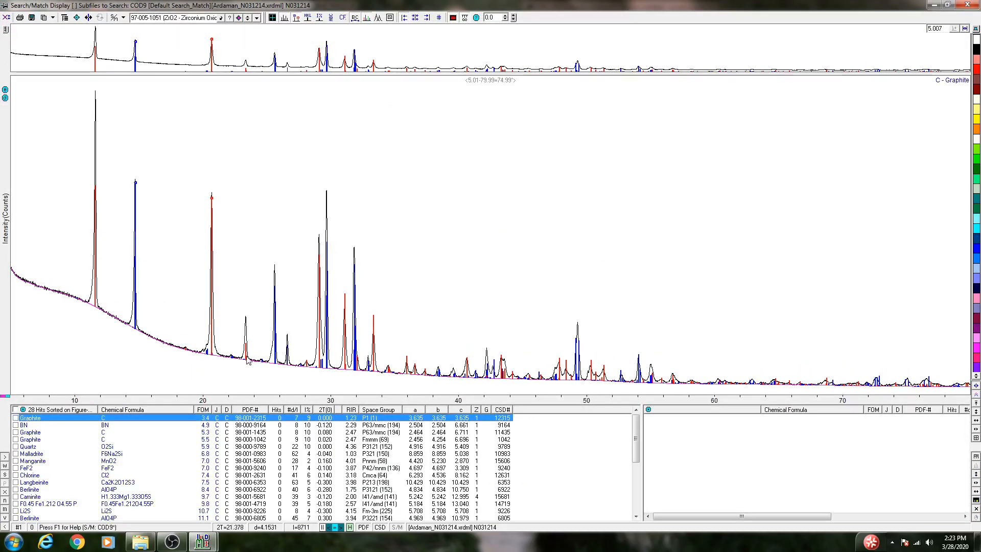
Compare the reference lines of the first Graphite hit and the BN hit against the pattern, leaving neither selected.
click(16, 417)
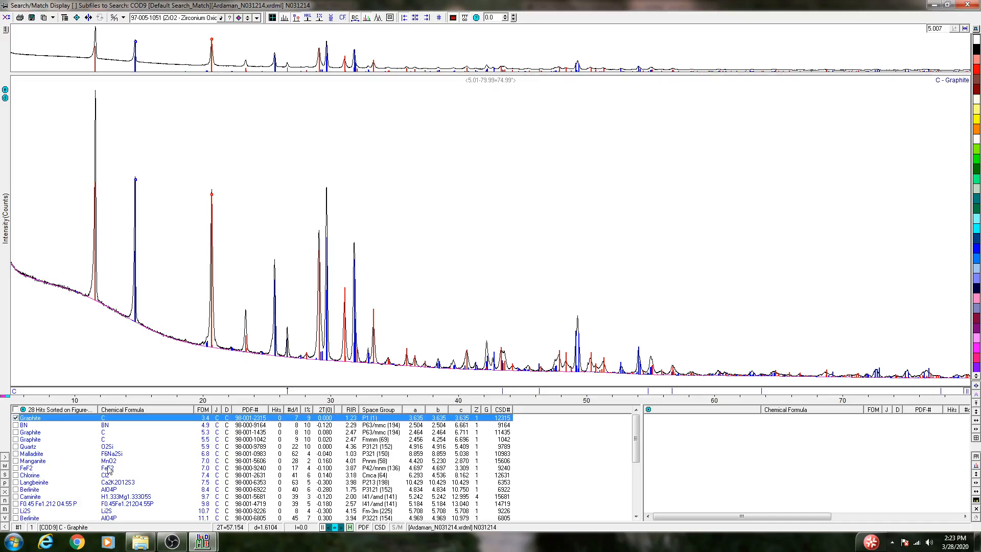
click(16, 418)
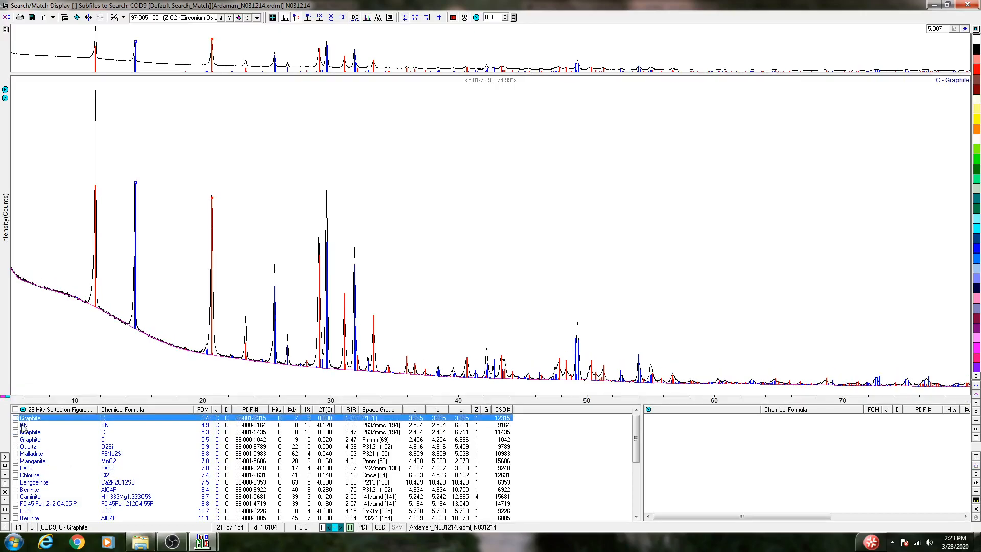
click(23, 426)
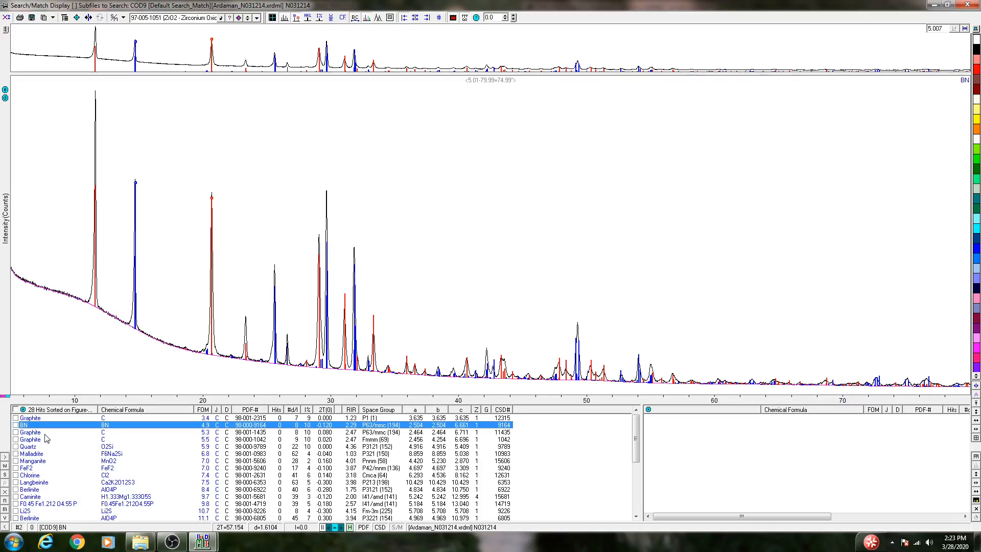
click(16, 425)
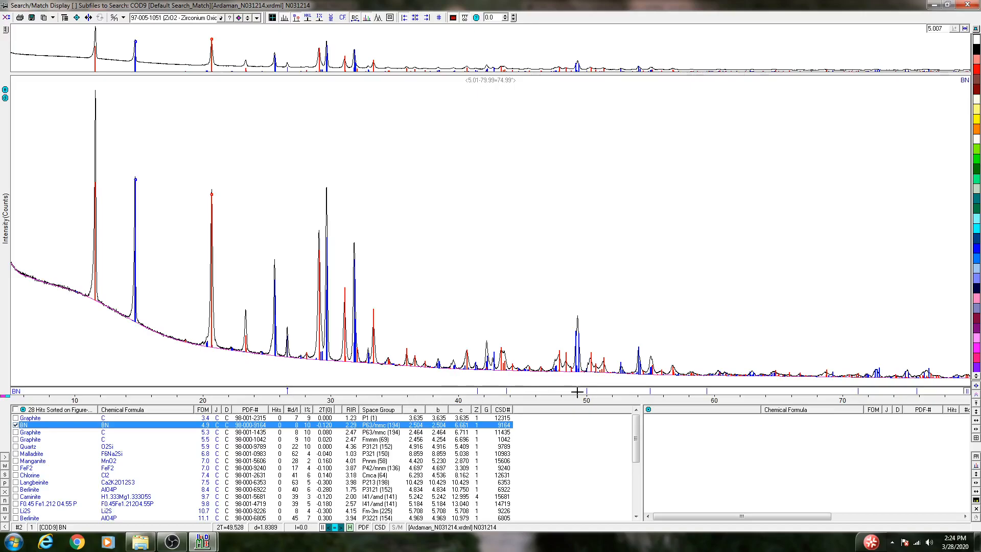
click(16, 426)
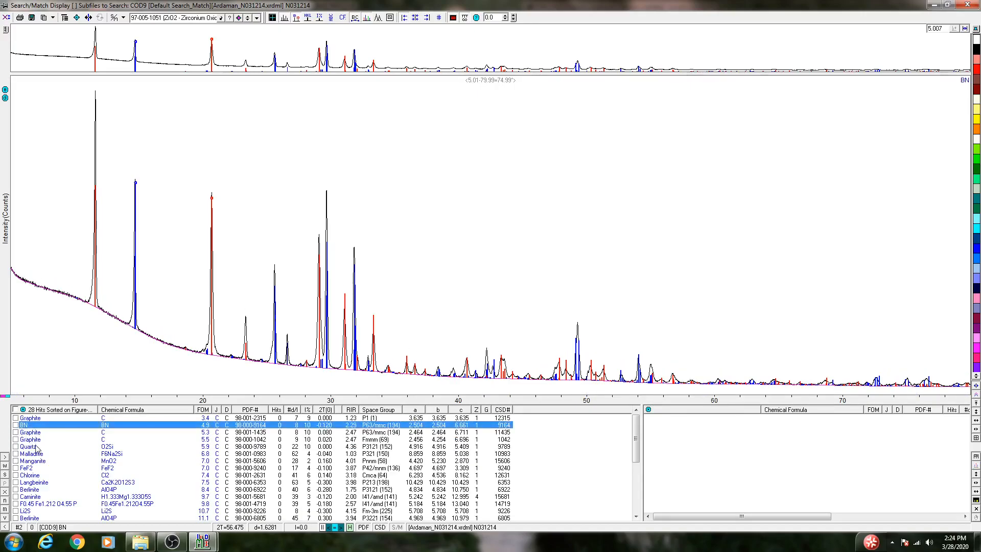
Accept the Quartz (O2Si) hit as a phase and erase the paint from the peak near 26.6° in the main pattern.
click(36, 448)
click(16, 446)
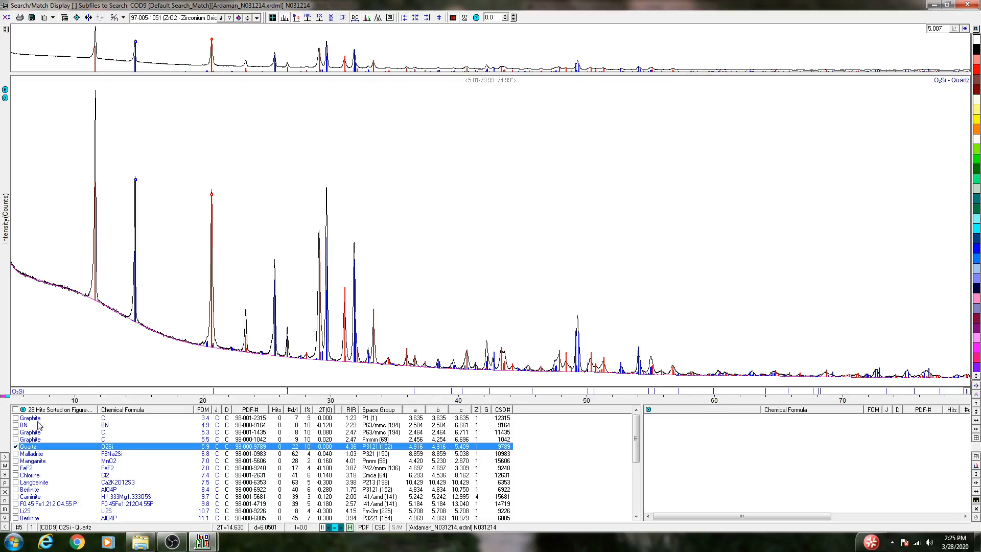
click(967, 6)
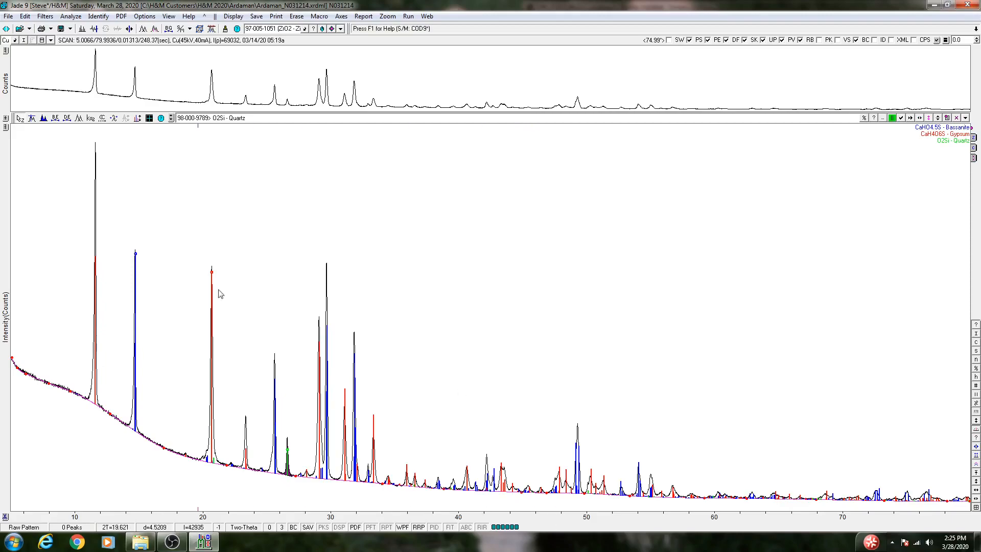
click(43, 119)
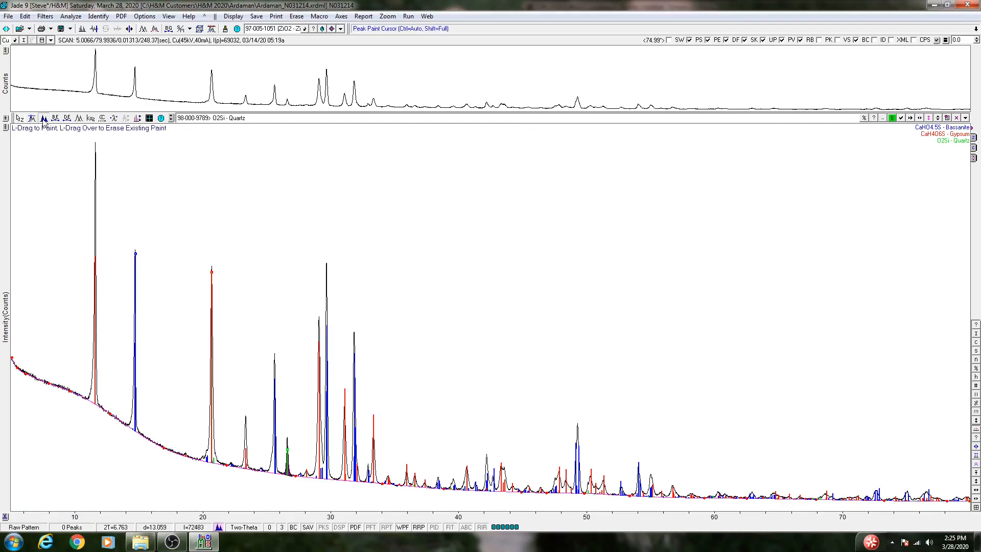
drag(281, 475, 293, 479)
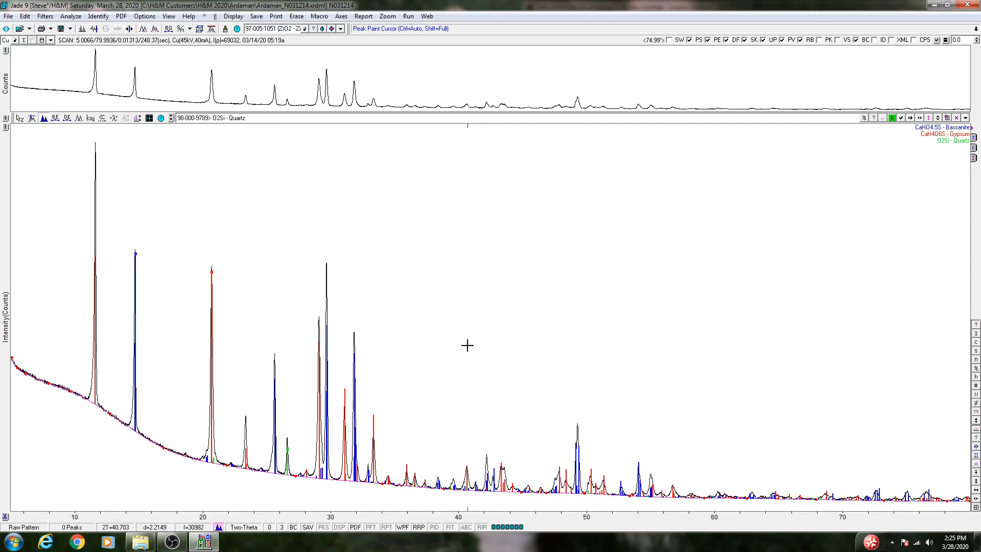
Inspect the pattern in close-up from about 8° to 80° two-theta, checking the peaks against the Bassanite, Gypsum and Quartz lines.
drag(49, 318, 509, 331)
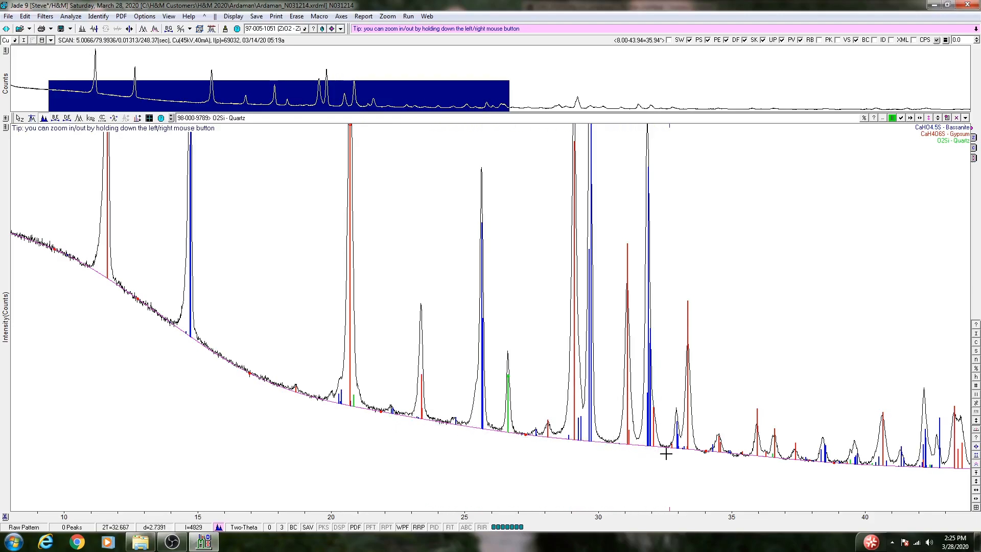
click(976, 499)
click(976, 489)
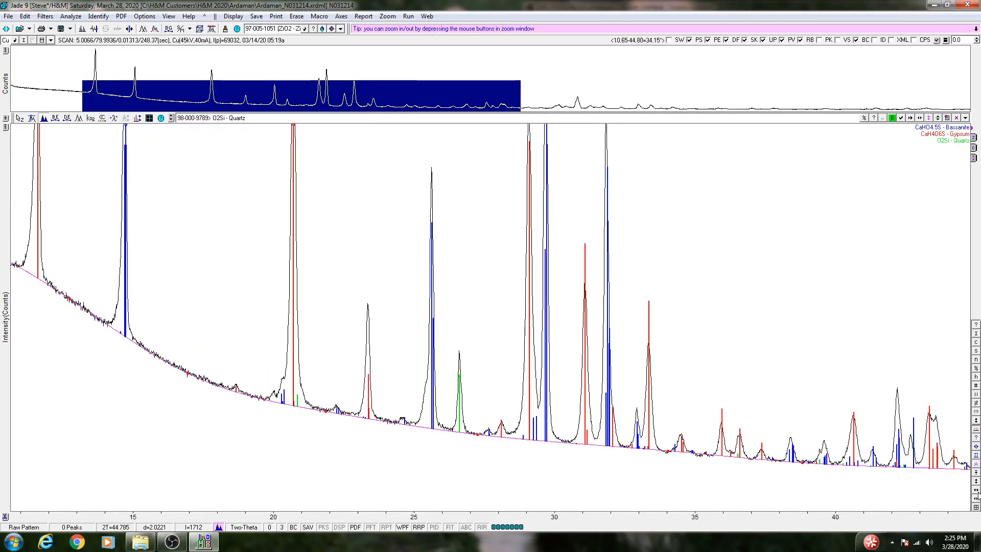
click(976, 498)
click(977, 499)
click(977, 499)
click(976, 499)
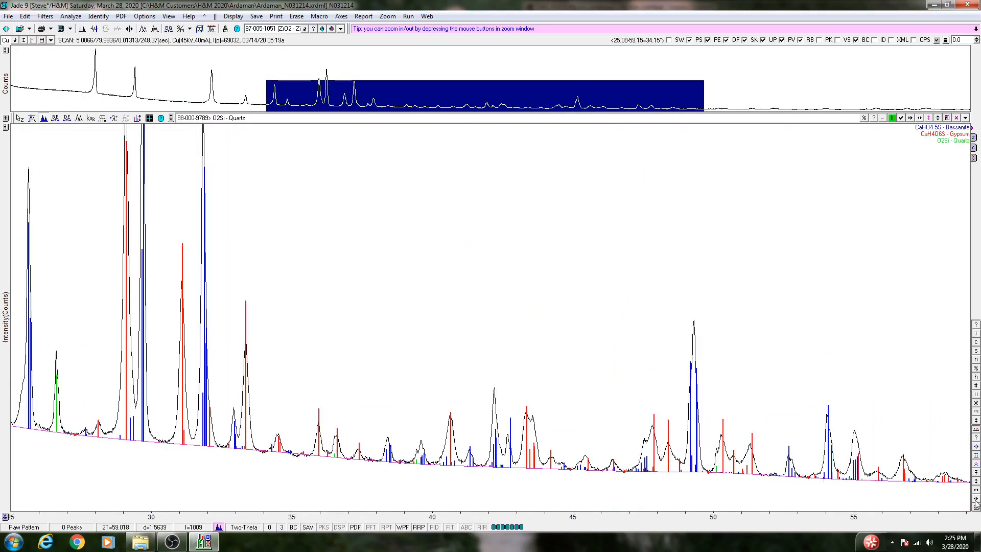
click(977, 499)
click(976, 499)
click(976, 499)
click(976, 499)
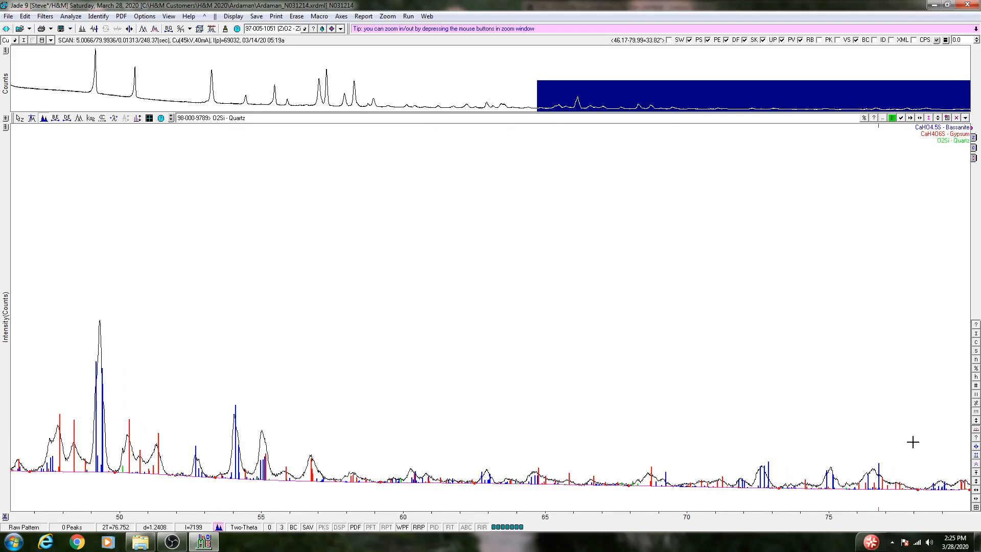
click(976, 508)
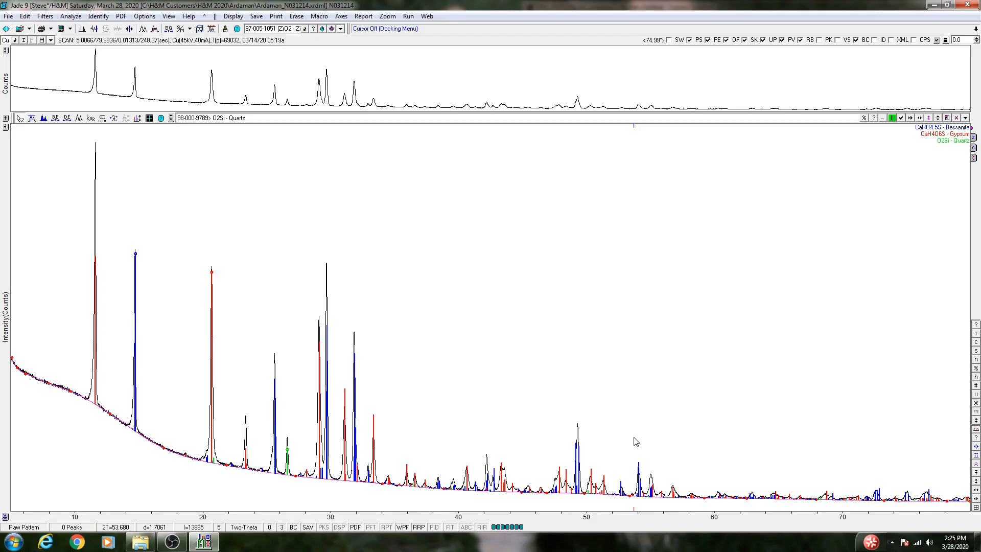
Open the WPF Refinement for the loaded phases and review its global, phase, note and EPS settings.
click(146, 17)
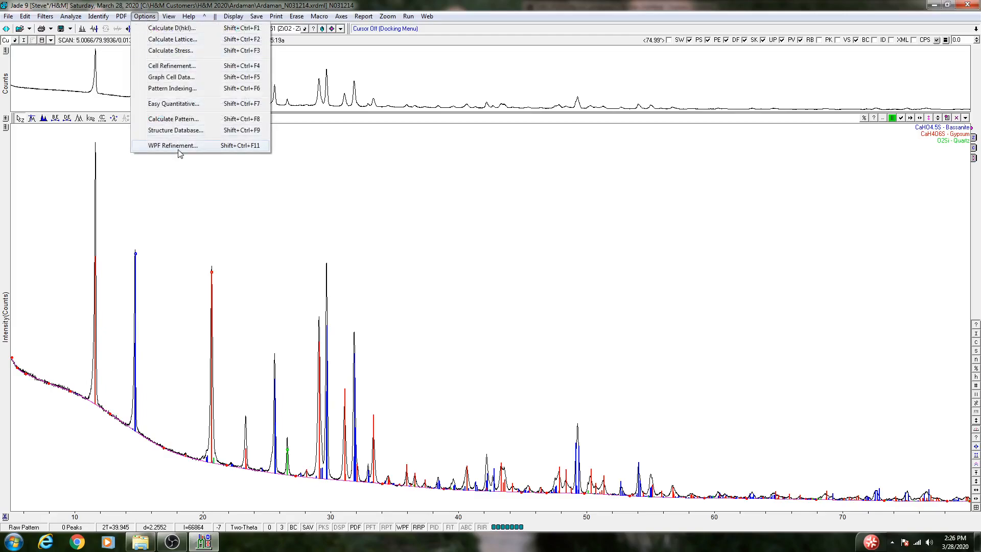
click(178, 148)
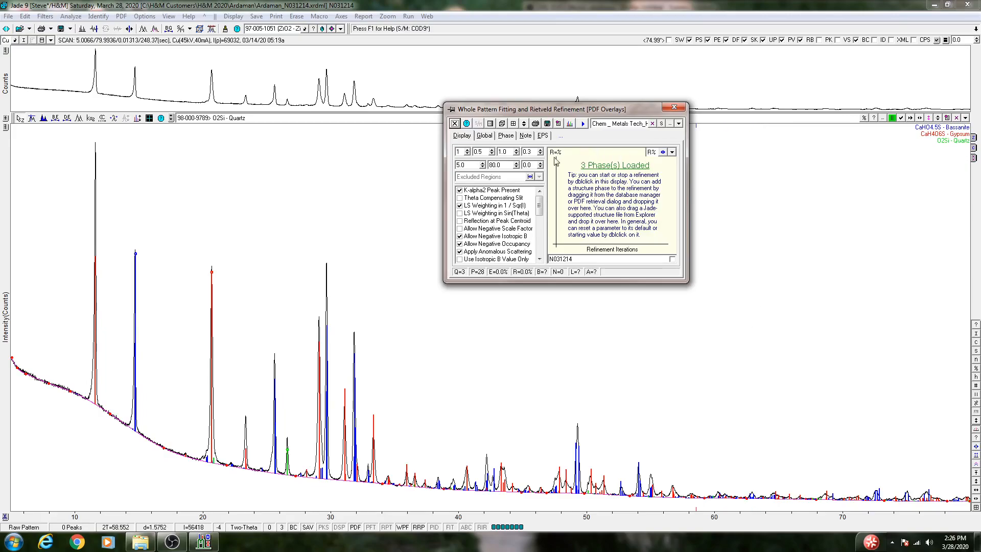
click(485, 135)
click(511, 136)
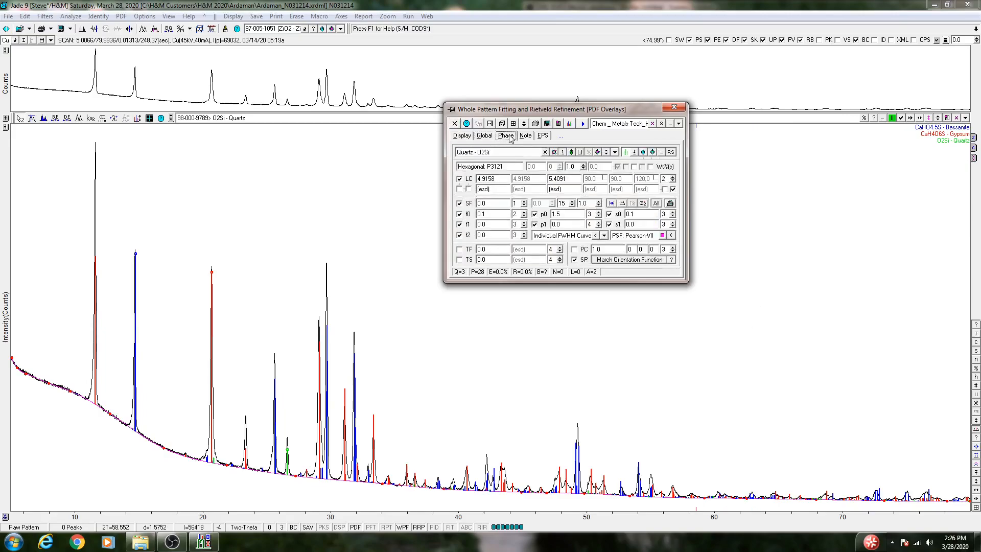
click(526, 137)
click(543, 136)
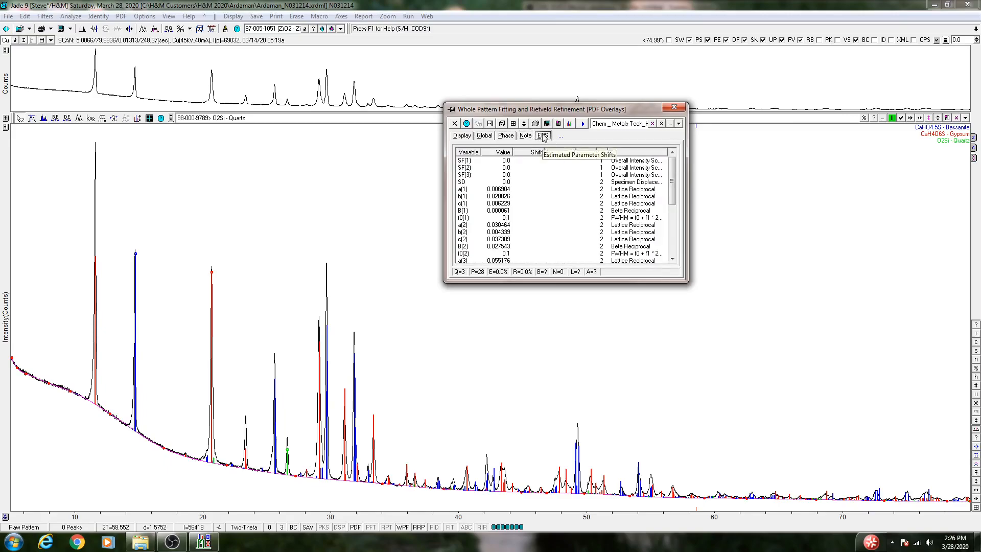
click(507, 136)
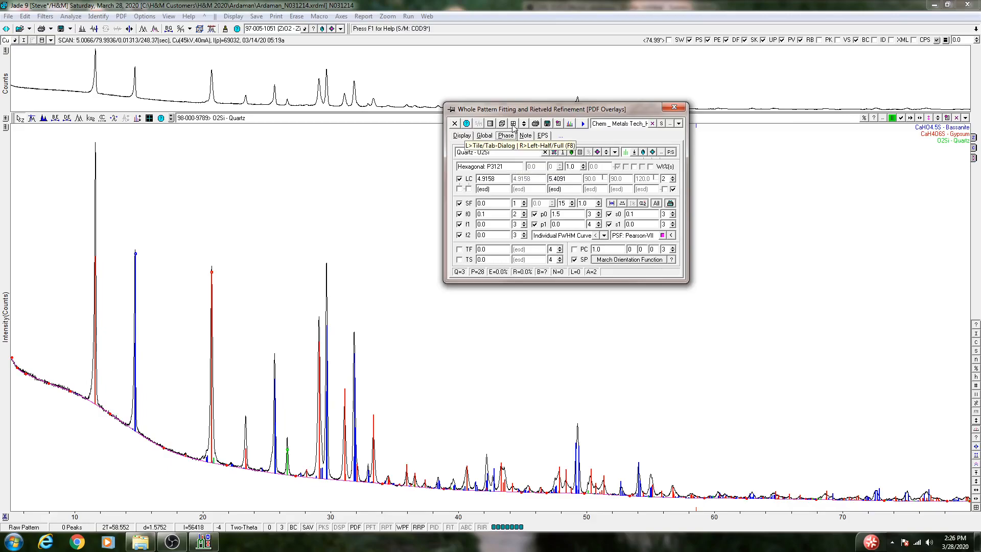
Tile the refinement dialog so all settings show together, and check Quartz's additional p2 and s2 profile parameters.
click(513, 125)
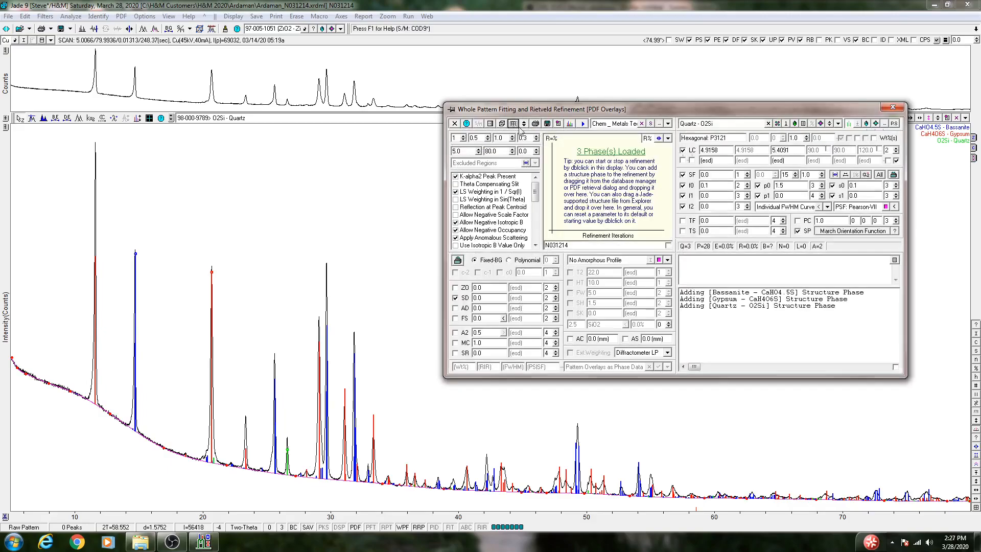
drag(729, 113, 708, 93)
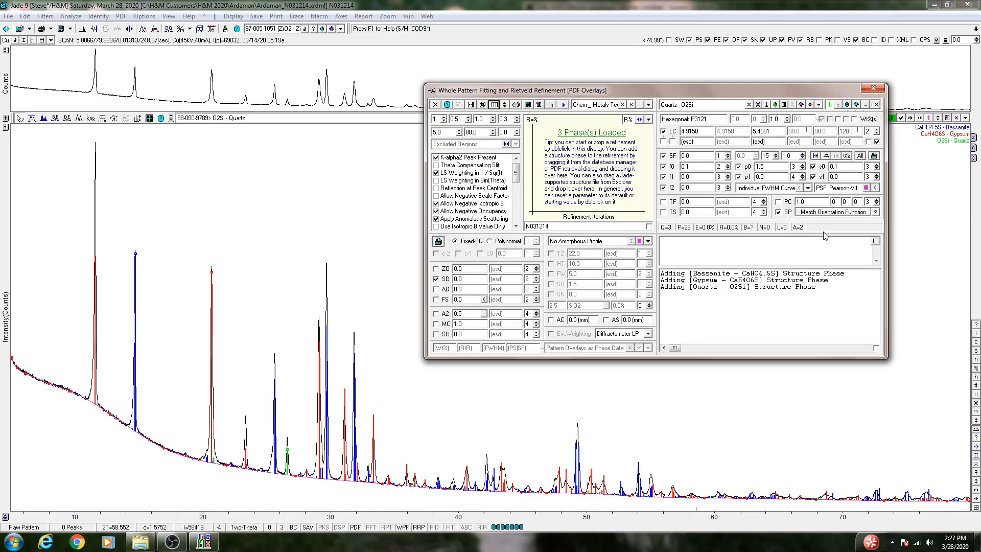
click(876, 189)
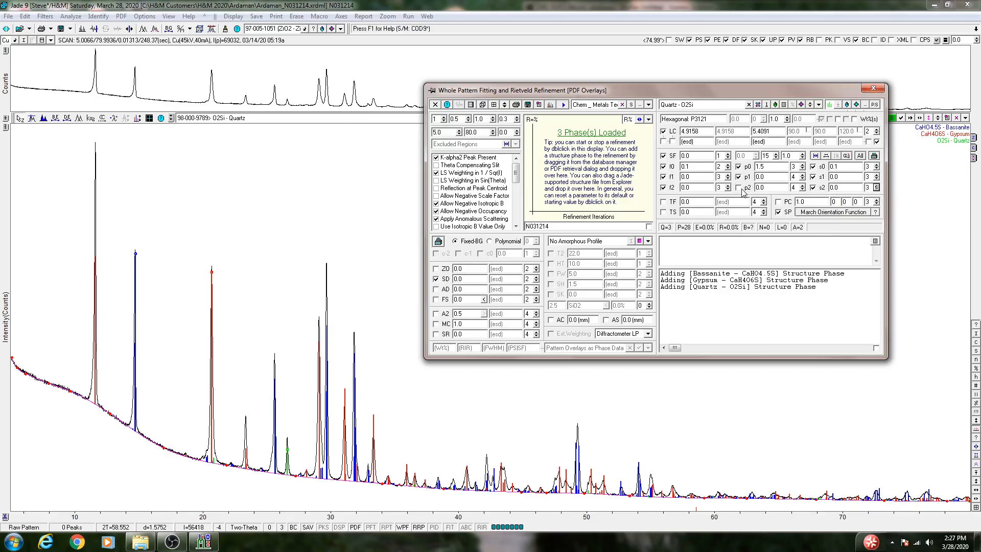
click(876, 188)
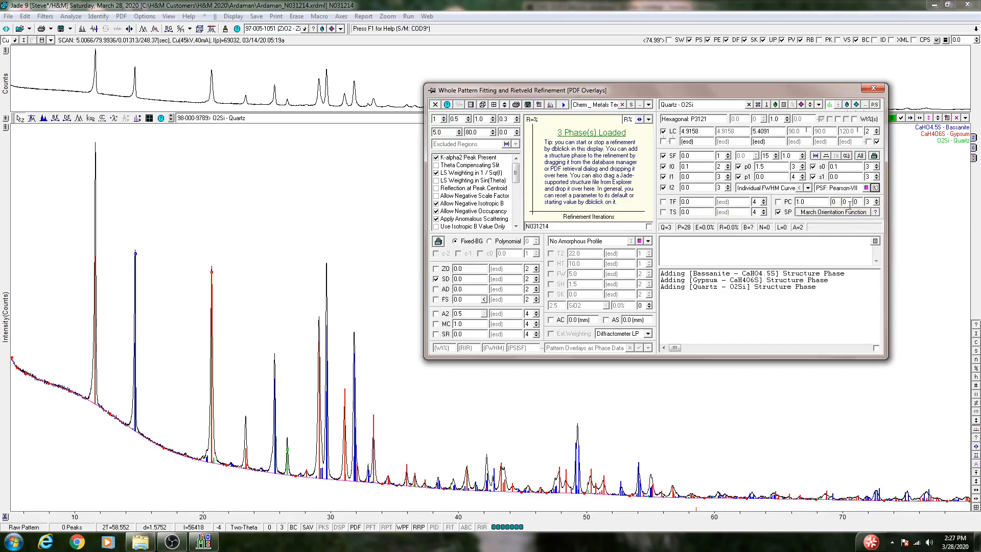
mouse_move(516, 180)
mouse_down()
mouse_move(516, 213)
mouse_move(517, 172)
mouse_up()
click(482, 105)
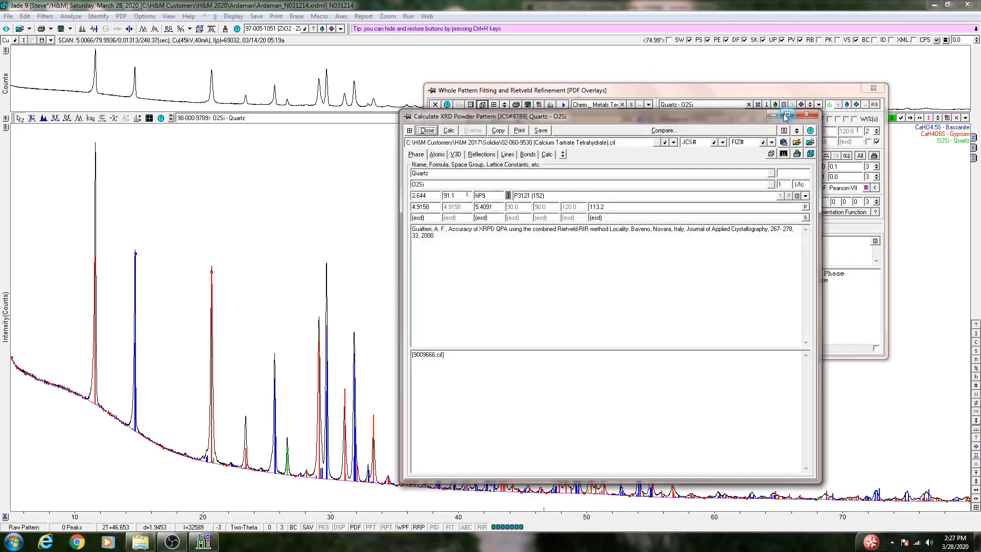
click(807, 118)
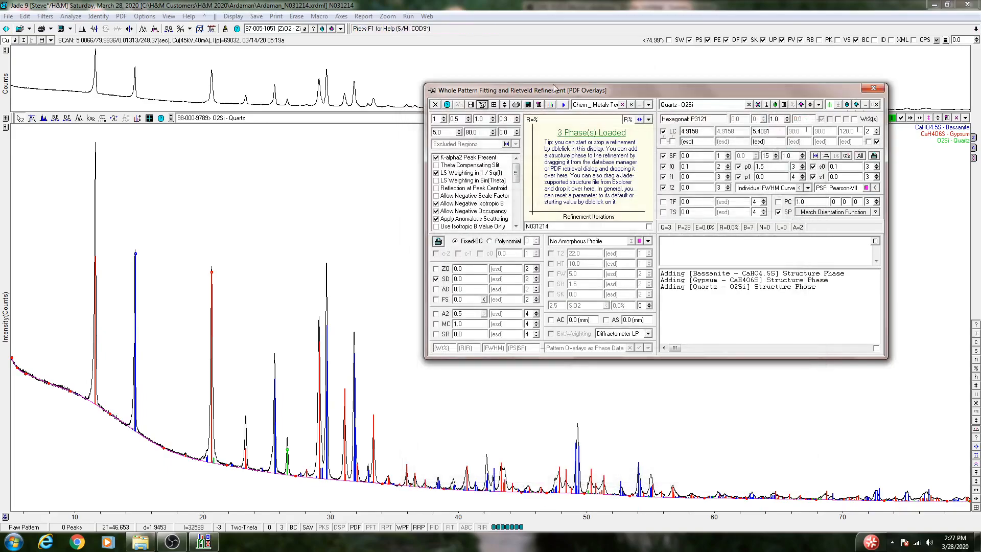
Return the refinement dialog to its compact tabbed layout, showing the phase settings, and place it clear of the strongest peaks.
click(494, 104)
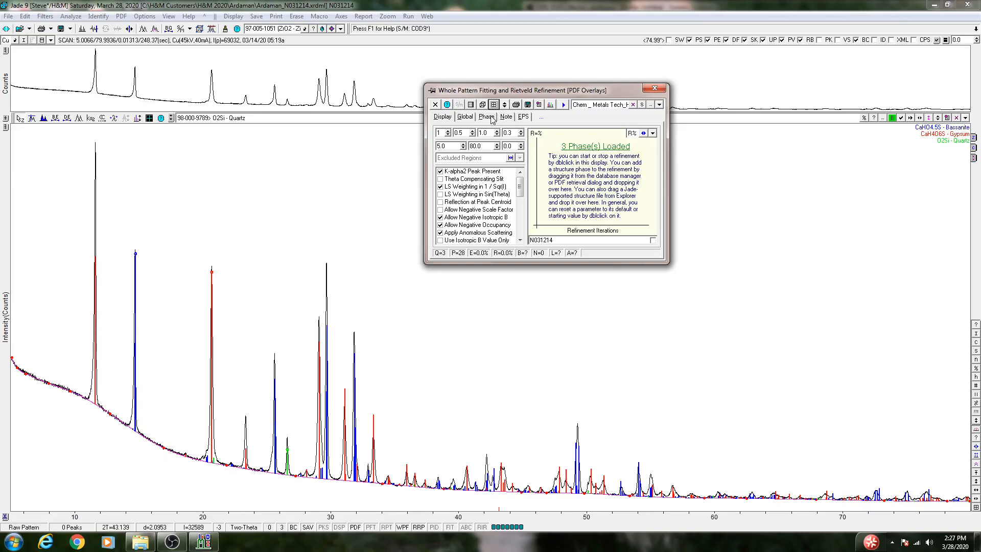
click(490, 118)
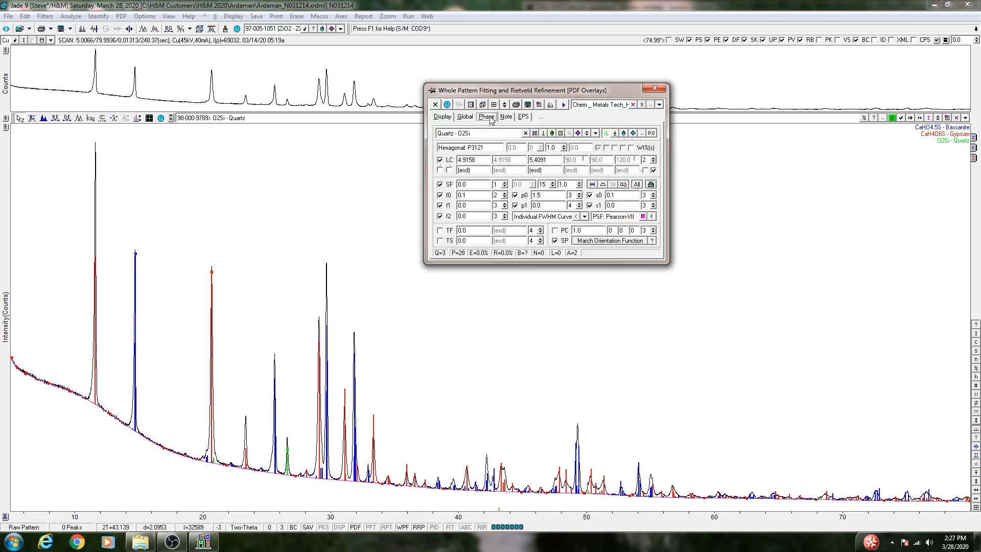
drag(631, 93, 740, 103)
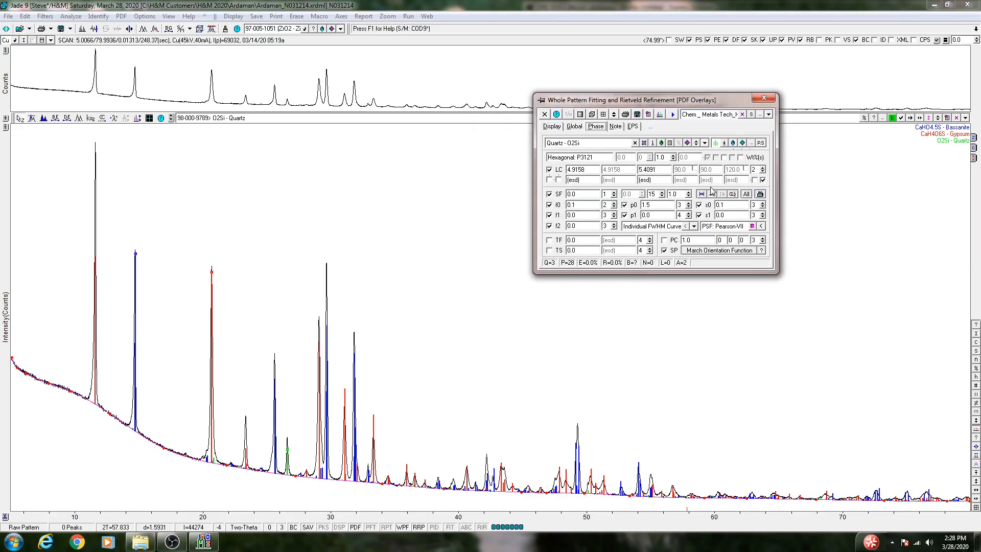
Review the refinement parameters of Bassanite, Gypsum and Quartz in turn, and close the refinement dialog.
click(705, 143)
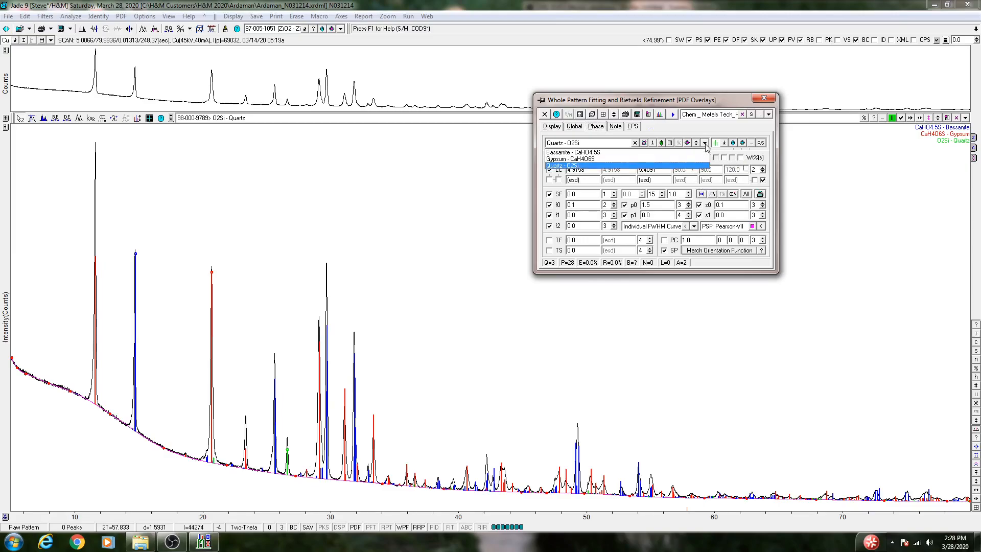
click(634, 152)
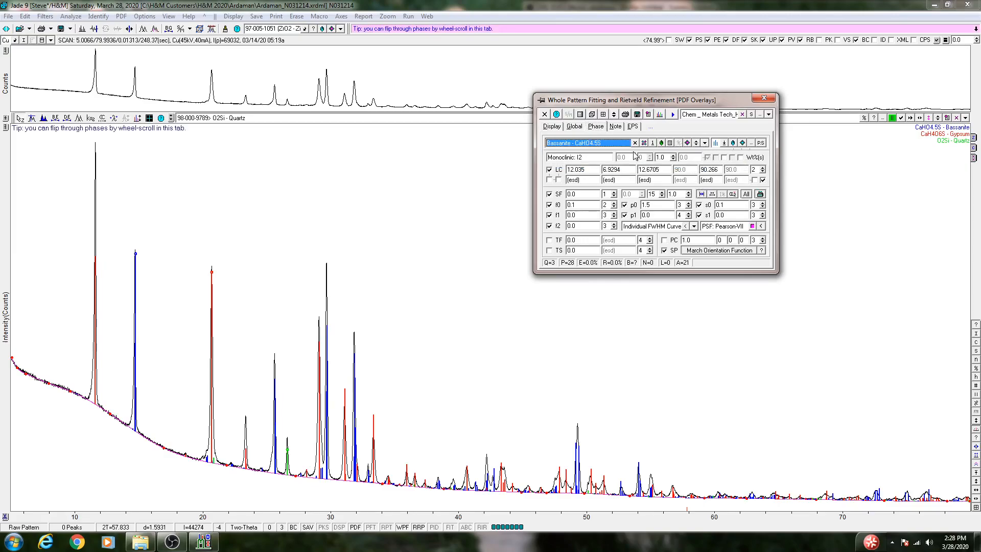
click(705, 143)
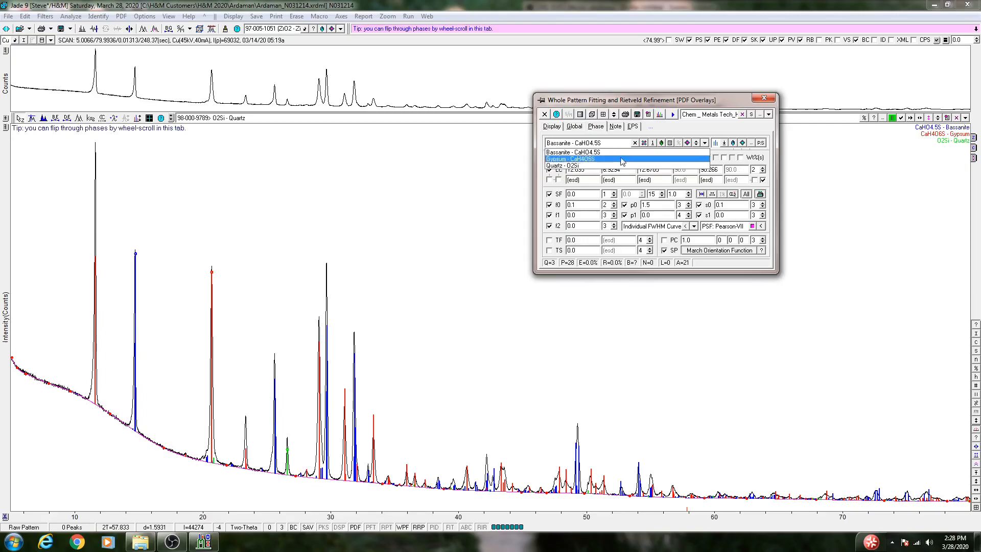
click(621, 159)
click(705, 144)
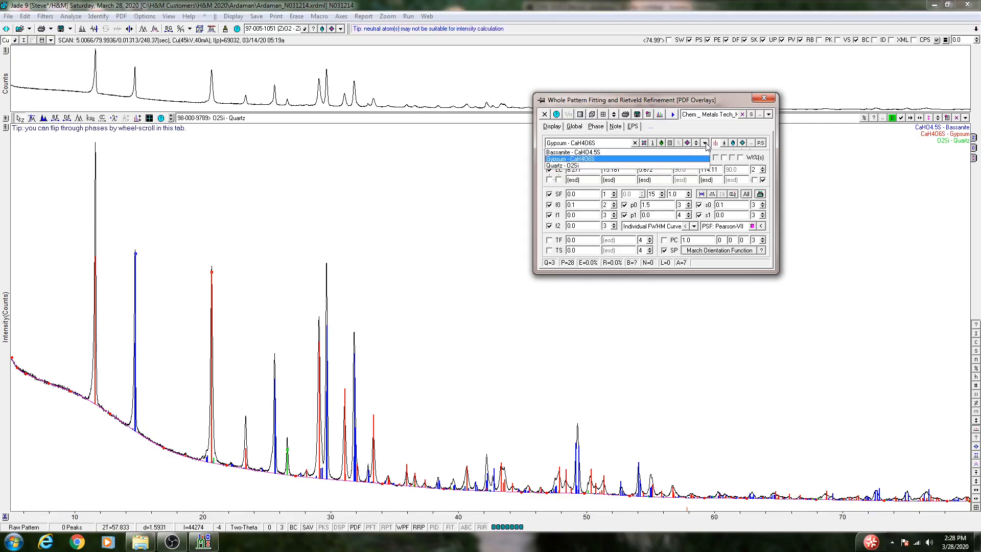
click(632, 162)
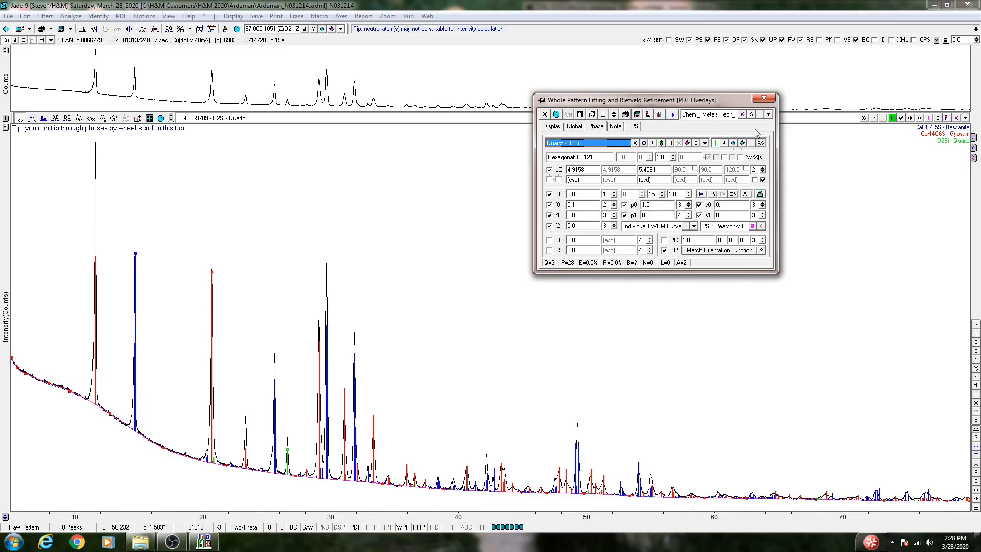
click(764, 98)
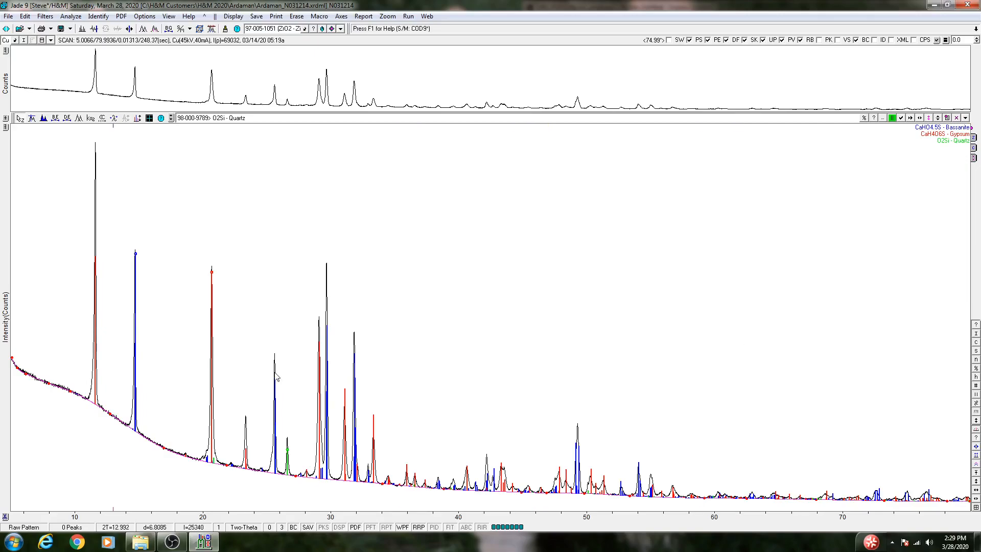
Open the PDF Overlay List, narrow its Phase ID column, and go through the Bassanite, Gypsum and Quartz entries.
click(883, 119)
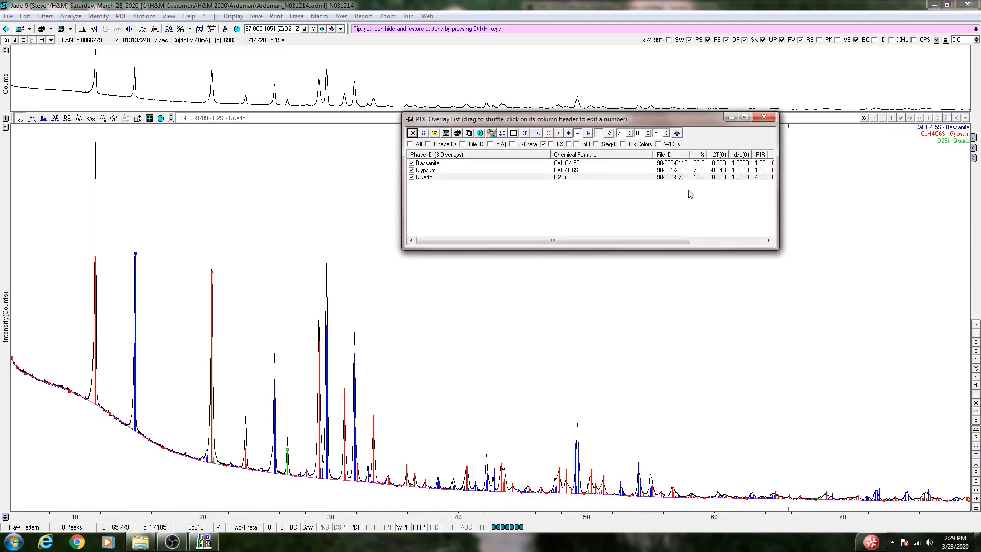
drag(550, 155, 487, 155)
click(434, 178)
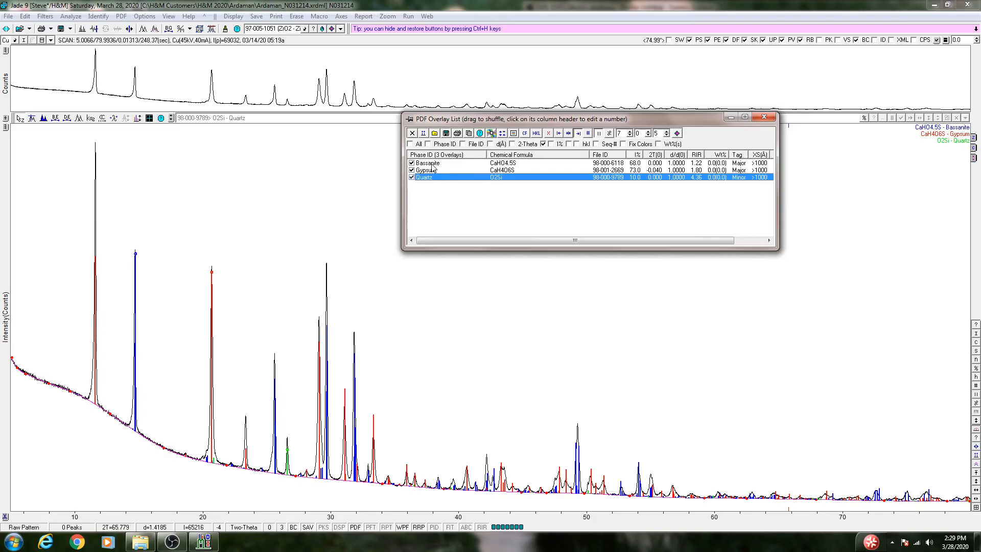
click(431, 165)
click(432, 171)
click(436, 177)
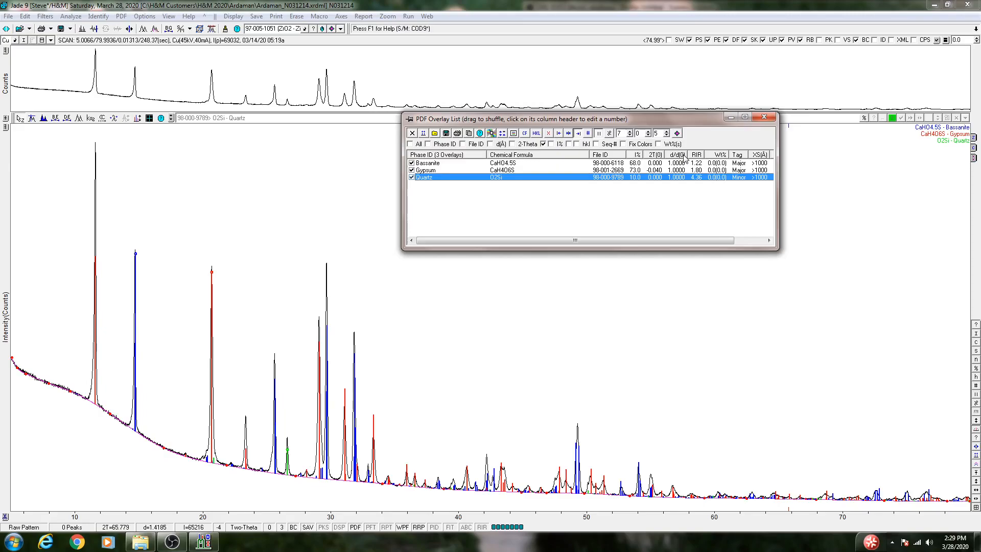
Set Gypsum's 2T(0) offset to 0.000 in the overlay list and close the list.
click(656, 155)
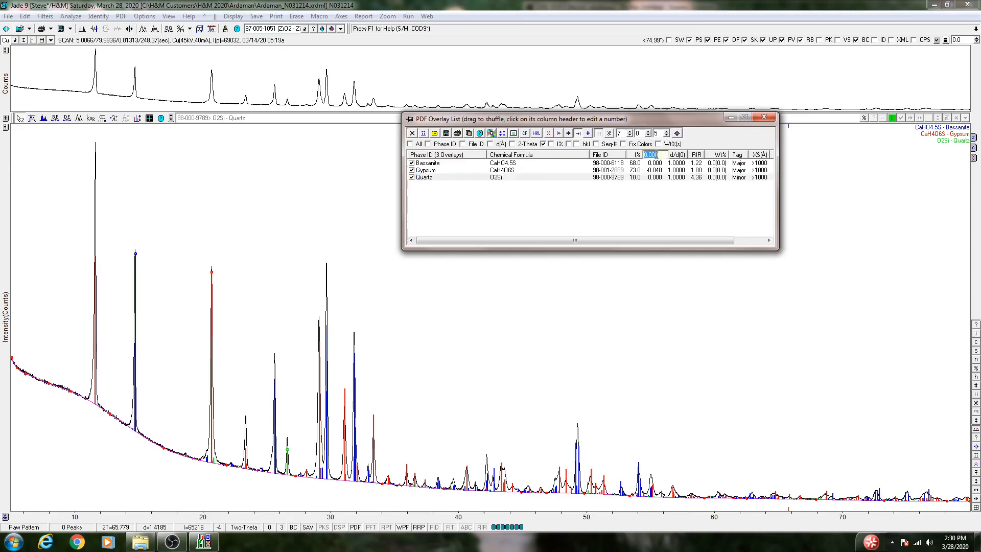
click(659, 170)
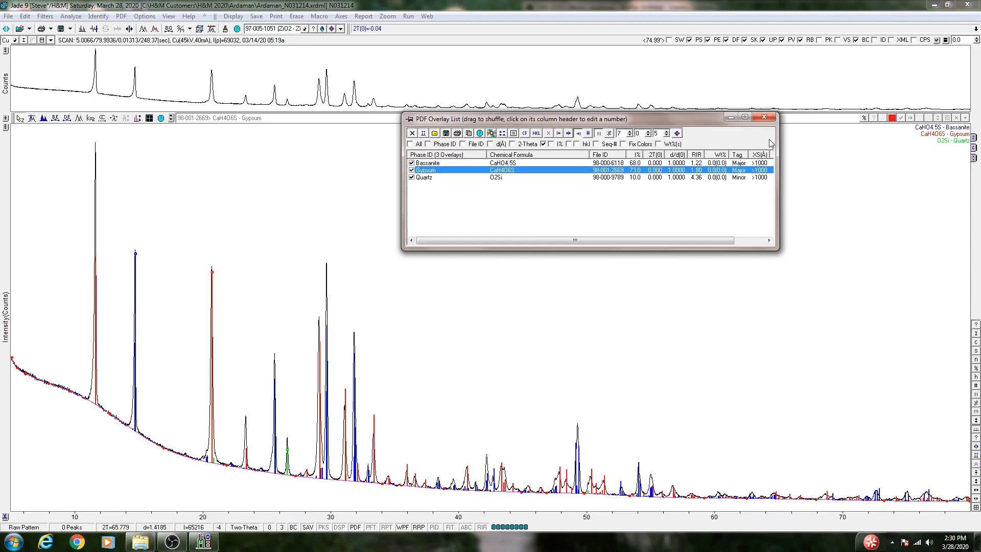
click(769, 119)
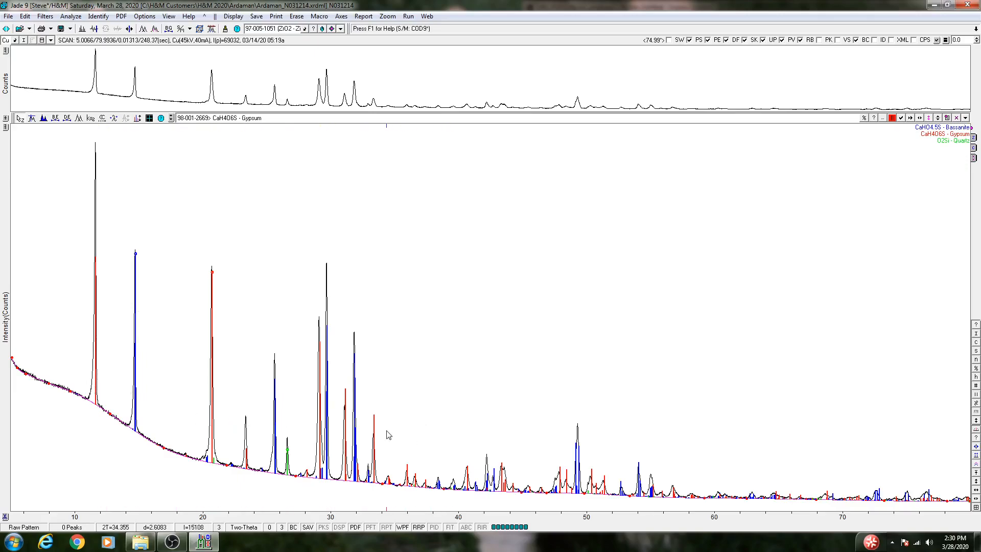
Scale the Gypsum lines in d-space to a d/d(0) of 1.0016 to match its peaks, and check the value in the overlay list.
drag(289, 276, 451, 255)
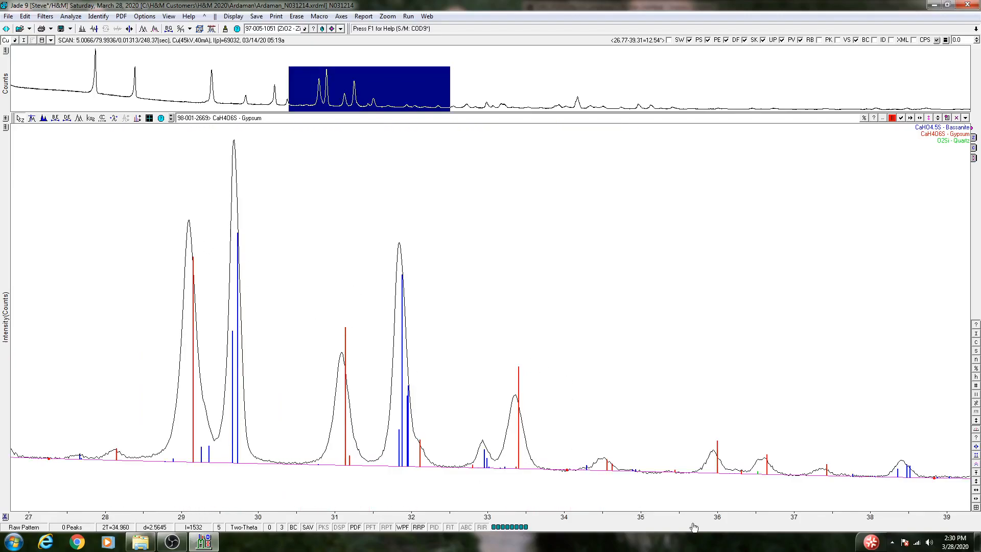
click(976, 507)
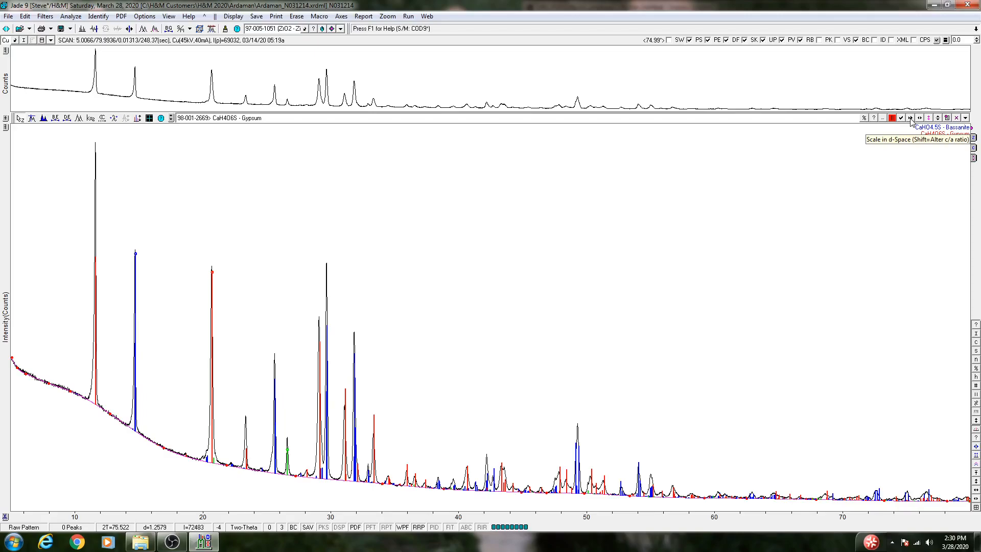
drag(259, 313, 504, 243)
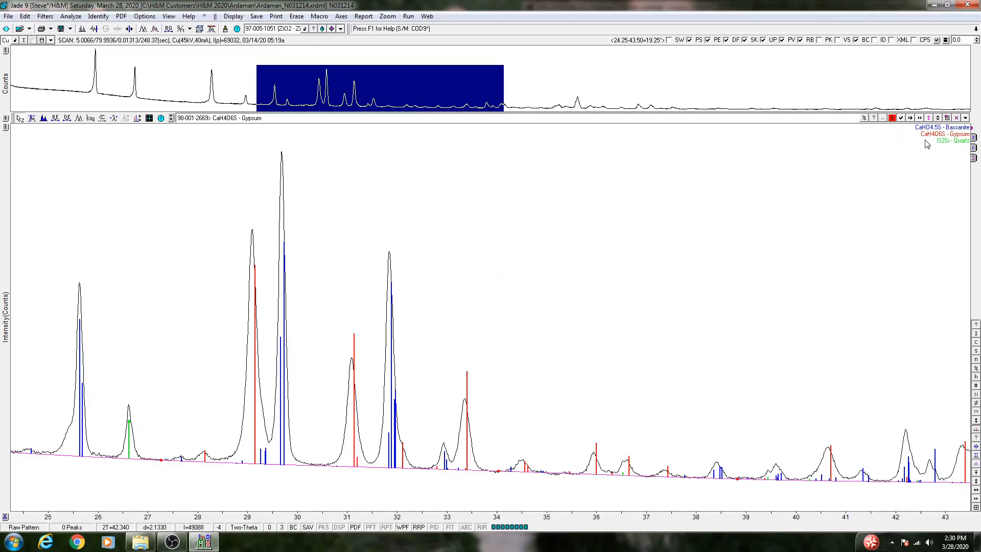
drag(911, 120, 911, 121)
click(976, 508)
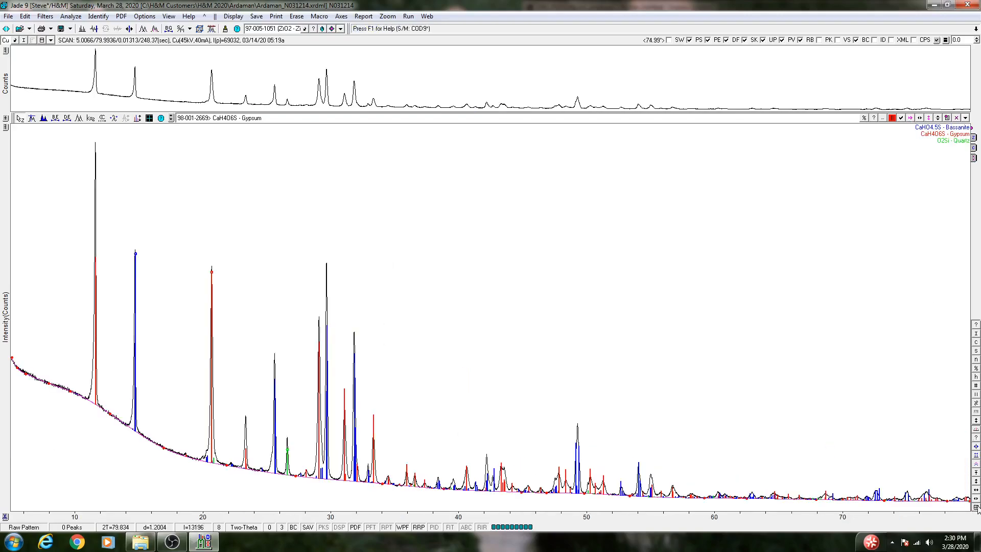
click(882, 118)
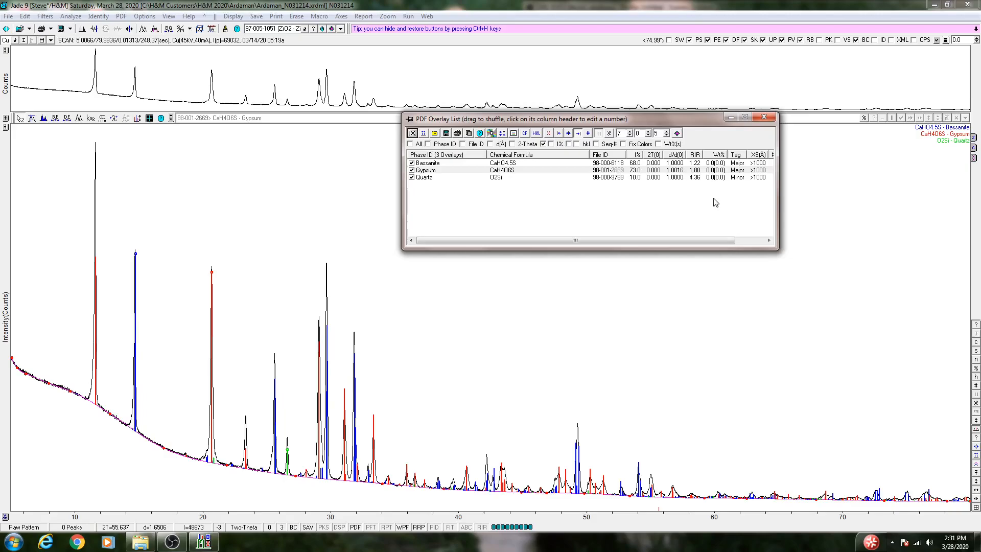
click(771, 120)
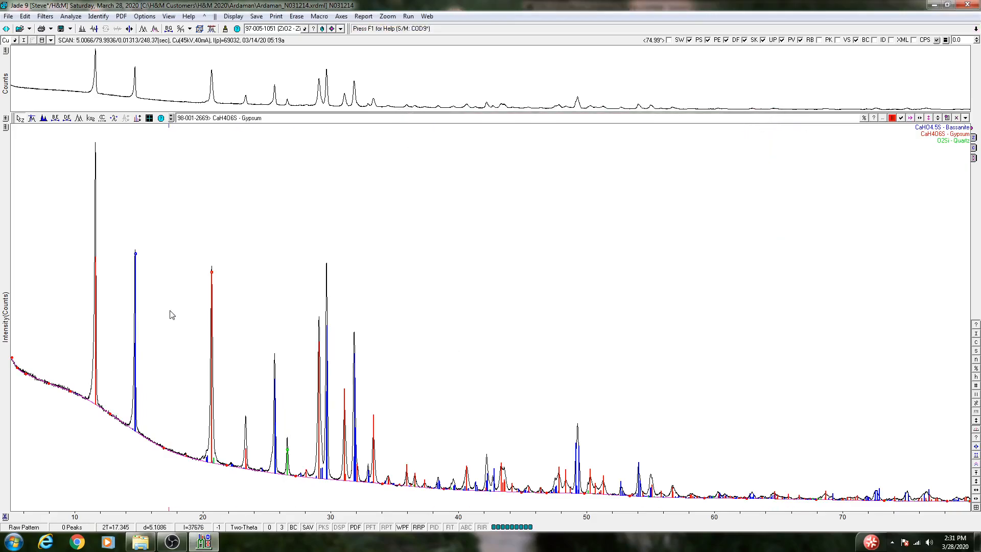
Make Quartz the active phase and scale its line intensity to 12.3%.
drag(87, 189, 554, 193)
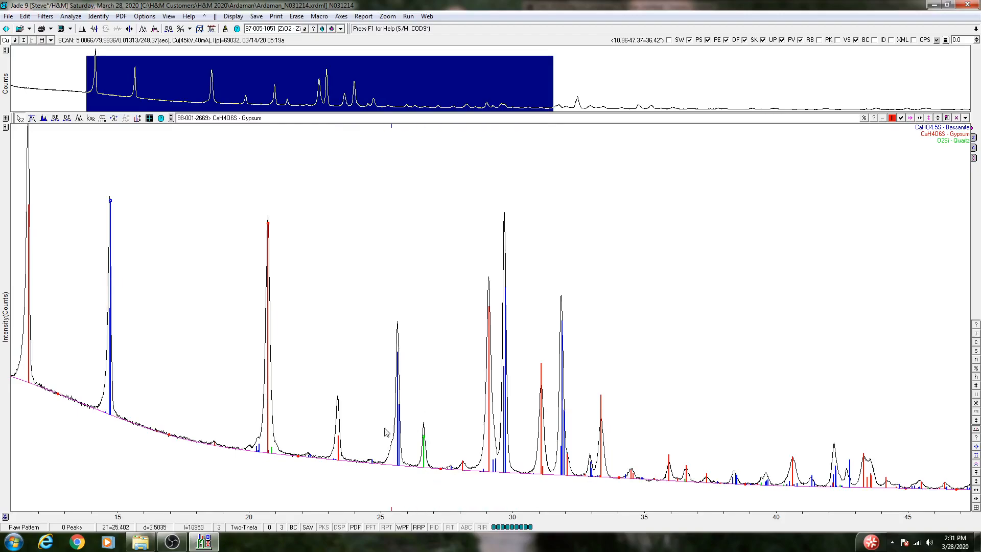
click(938, 118)
click(929, 119)
click(929, 118)
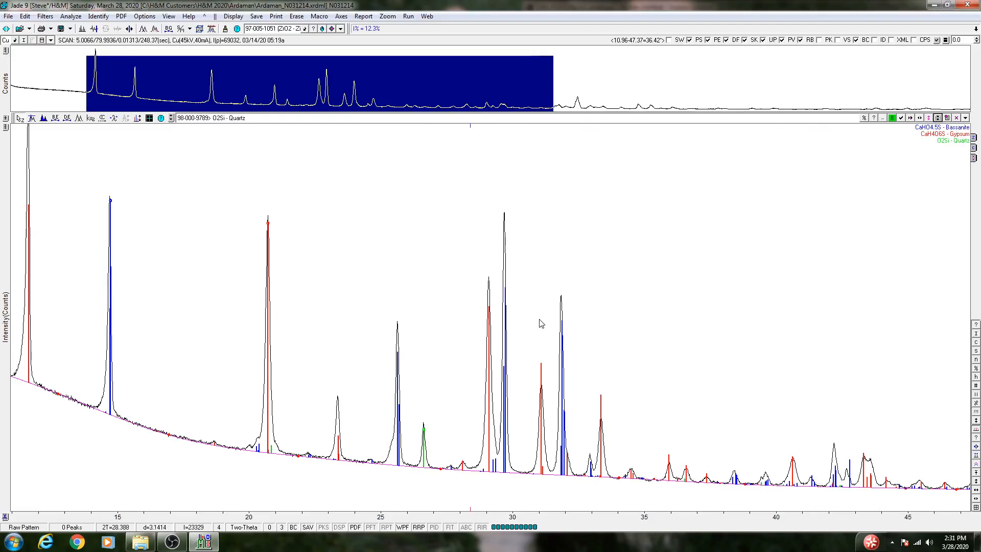
Make Bassanite the active phase and scale its lines in d-space to a d/d(0) of 1.0005, judging by the peak near 14.7°.
drag(84, 177, 324, 158)
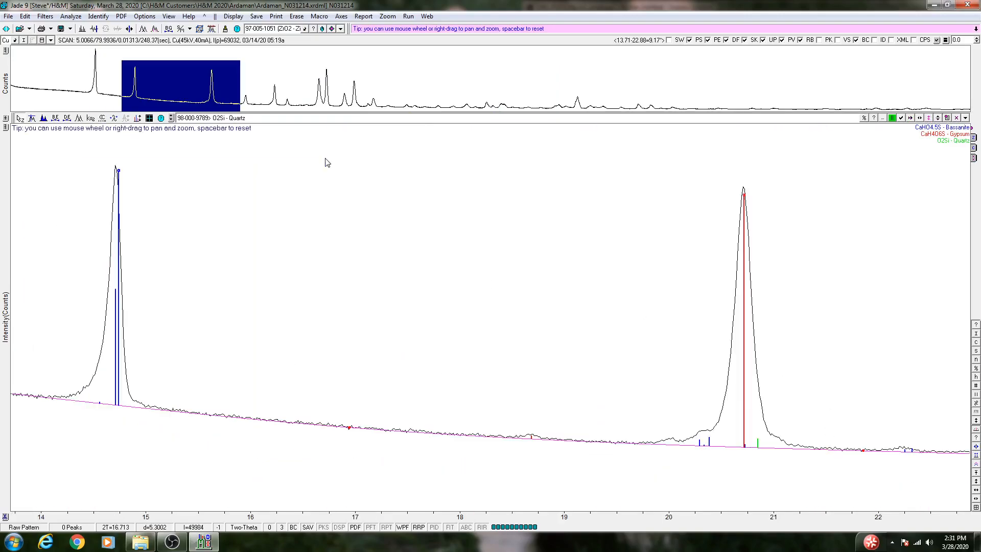
click(937, 118)
click(937, 118)
click(911, 120)
click(911, 119)
click(911, 120)
click(911, 120)
click(910, 119)
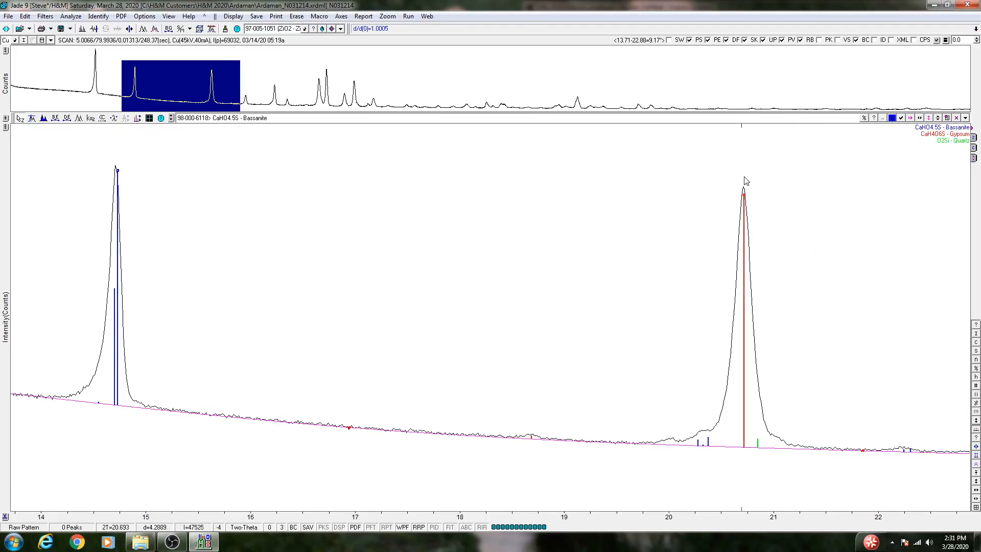
click(976, 507)
click(975, 507)
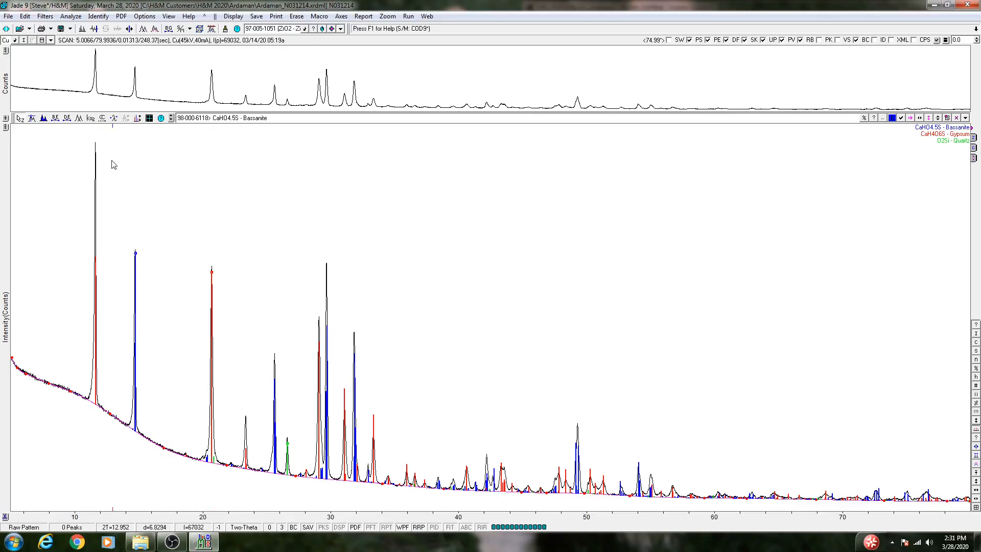
Inspect the Gypsum peak near 11.6° and look up the (0 2 0) and (0 2 1) reflections in Gypsum's PDF card.
drag(128, 132, 69, 128)
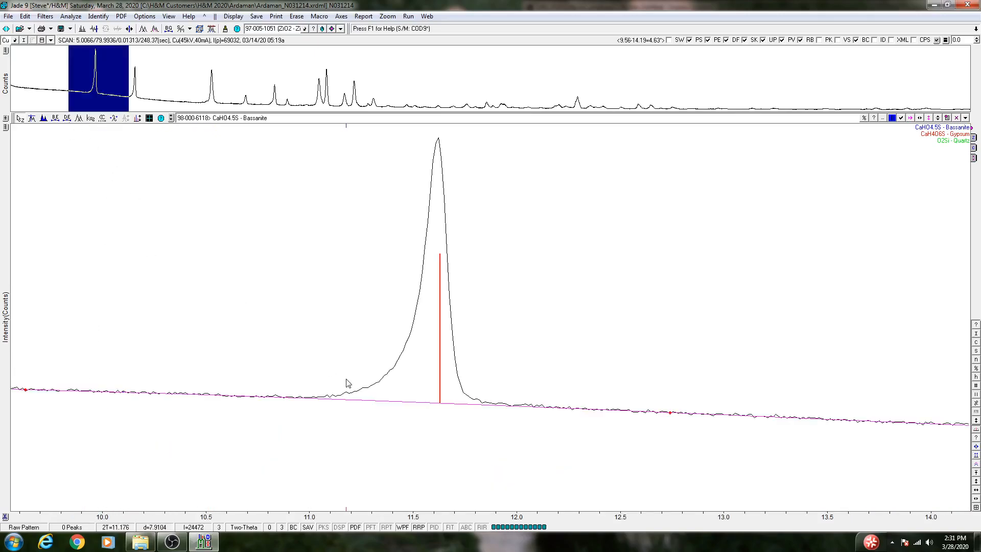
click(975, 507)
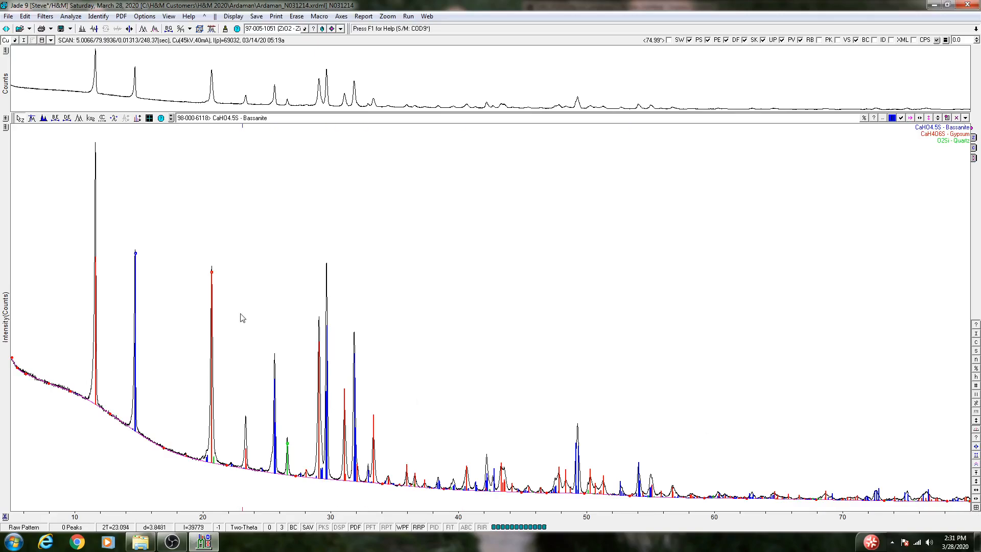
click(882, 119)
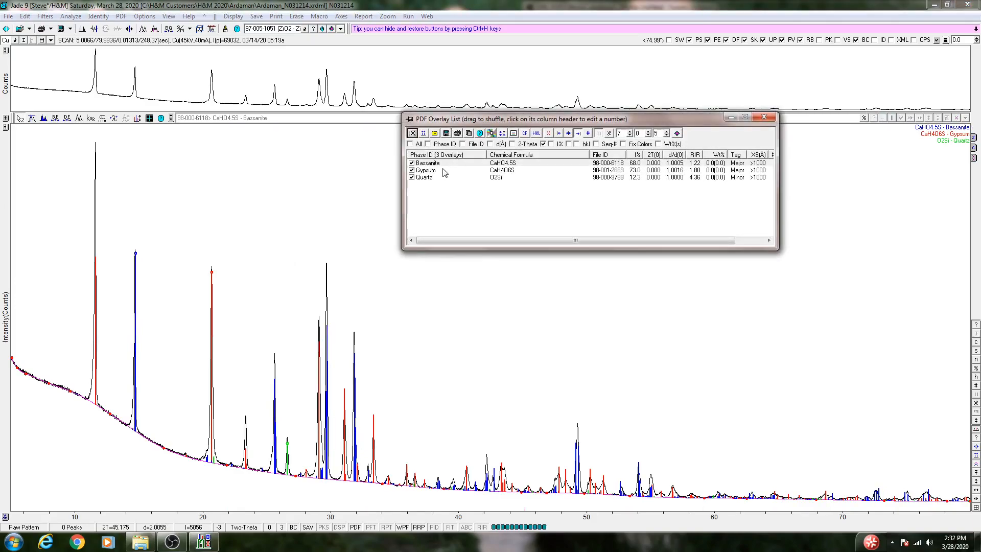
click(443, 172)
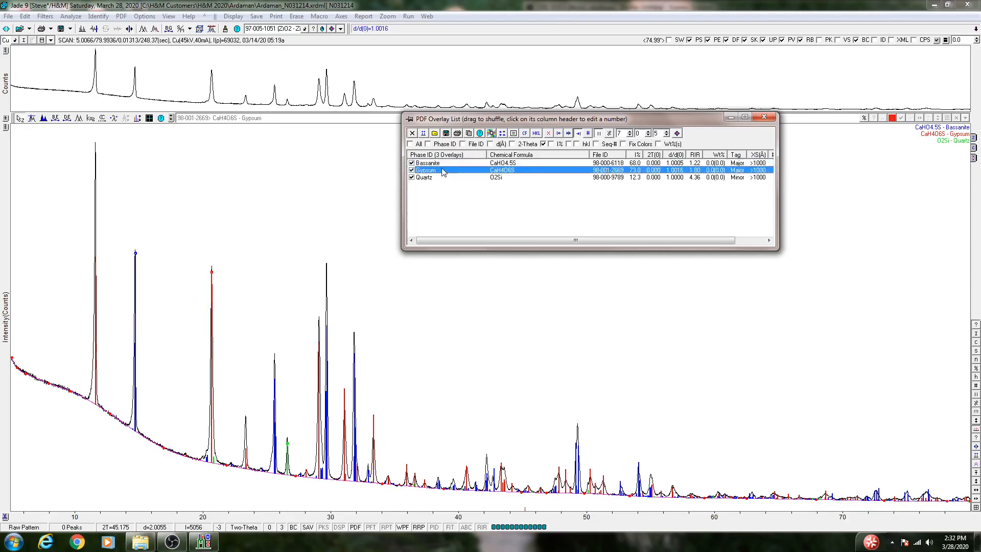
double_click(443, 172)
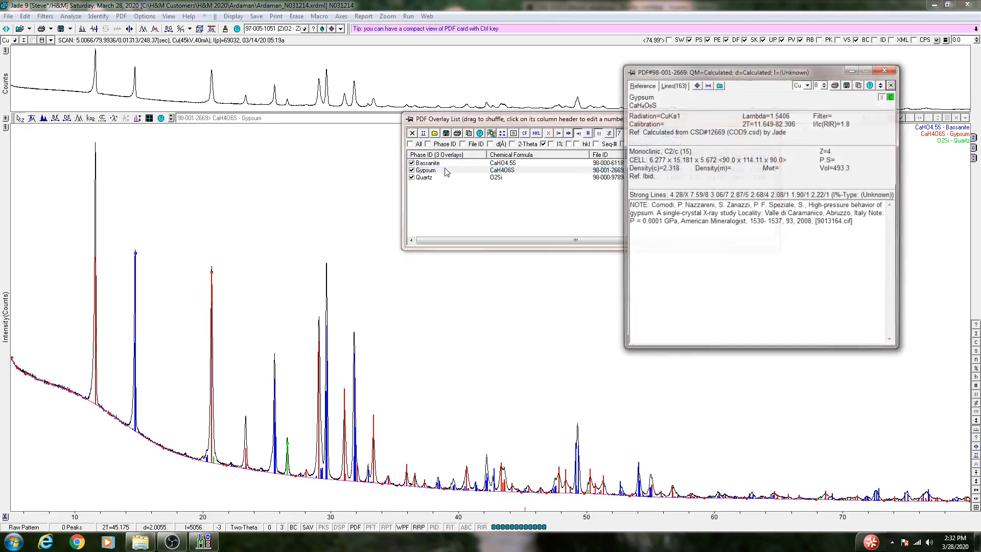
click(680, 88)
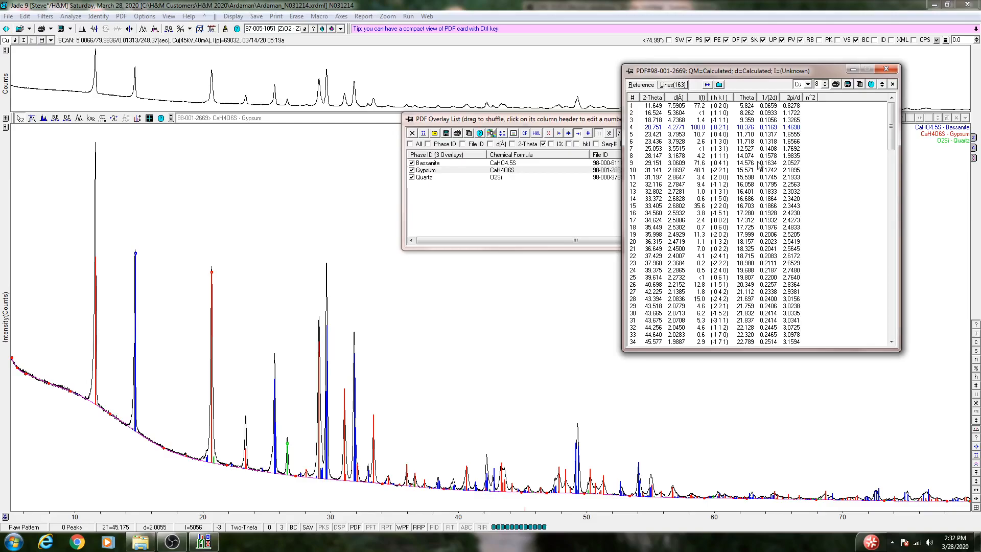
click(730, 127)
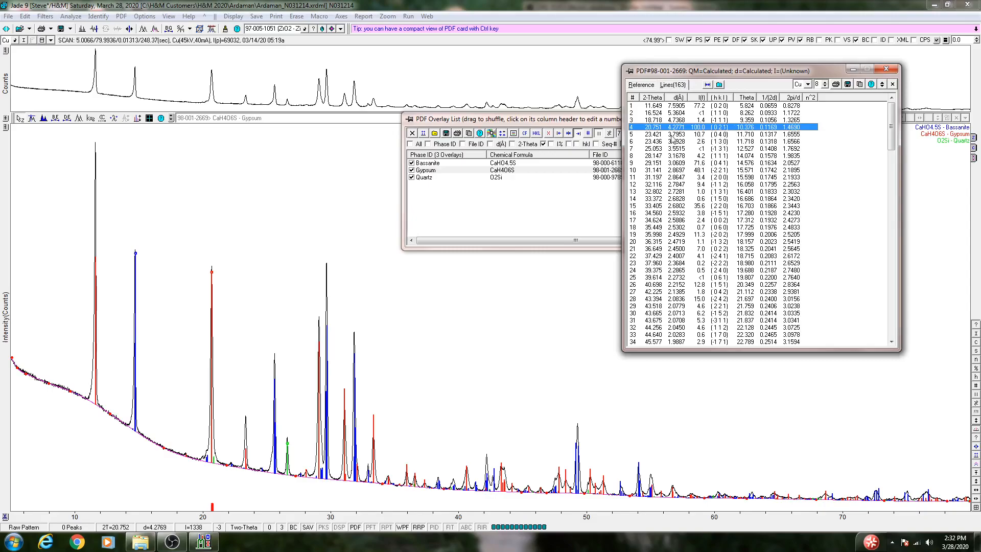
click(712, 107)
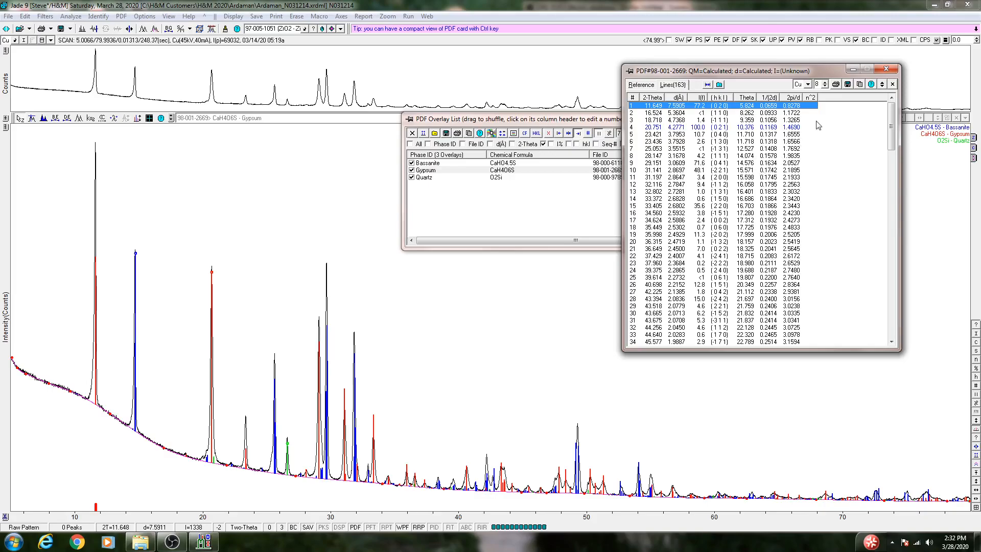
click(886, 69)
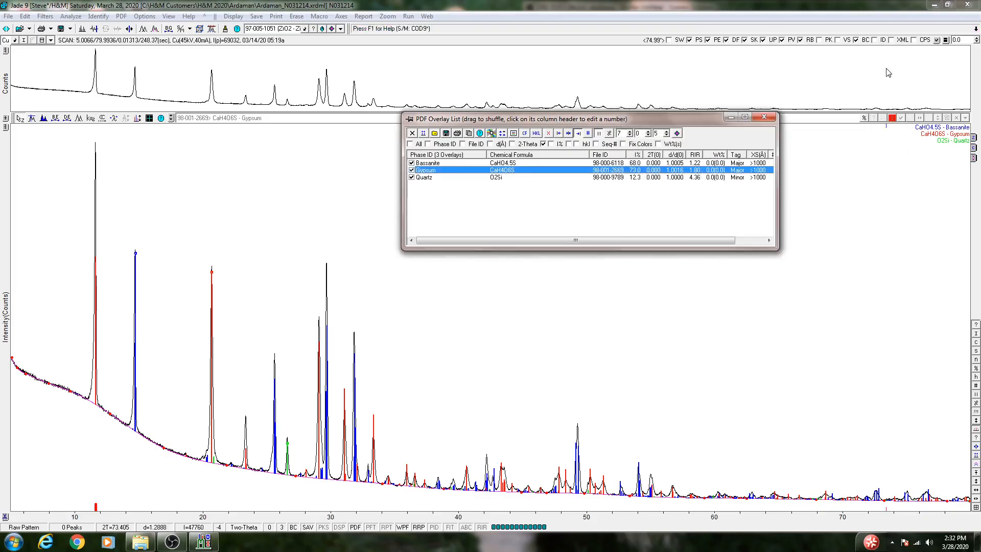
Close the PDF overlay list and open the WPF refinement for the three identified phases.
click(764, 117)
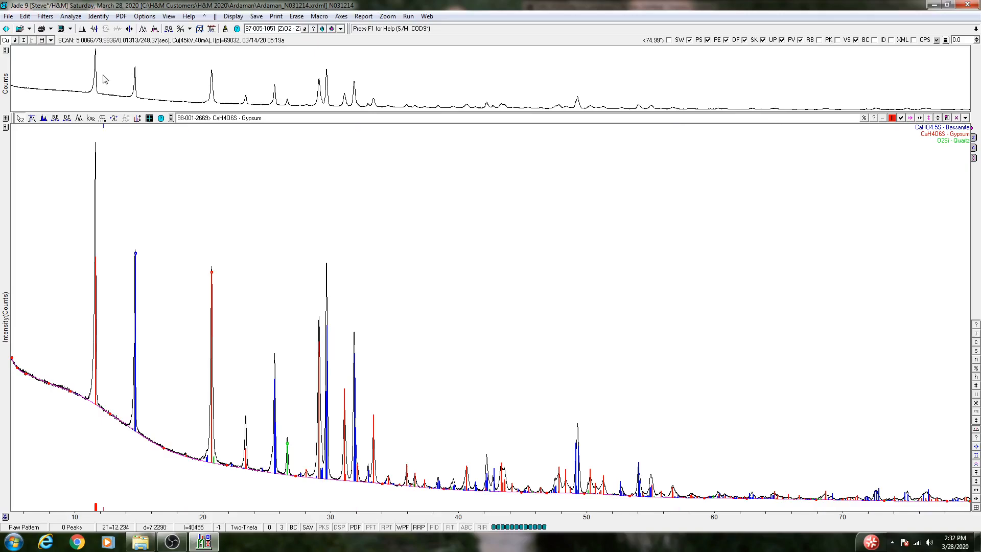
click(145, 16)
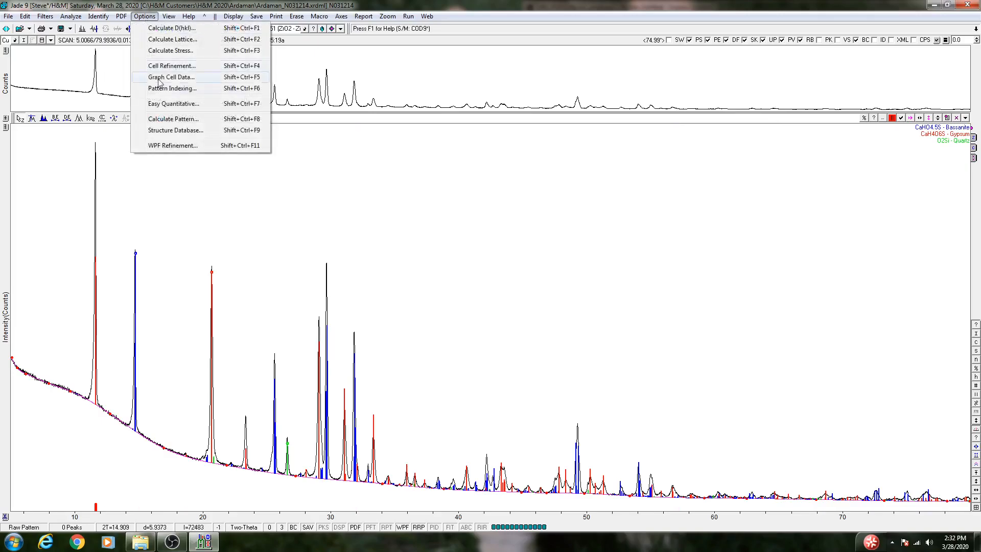
click(180, 146)
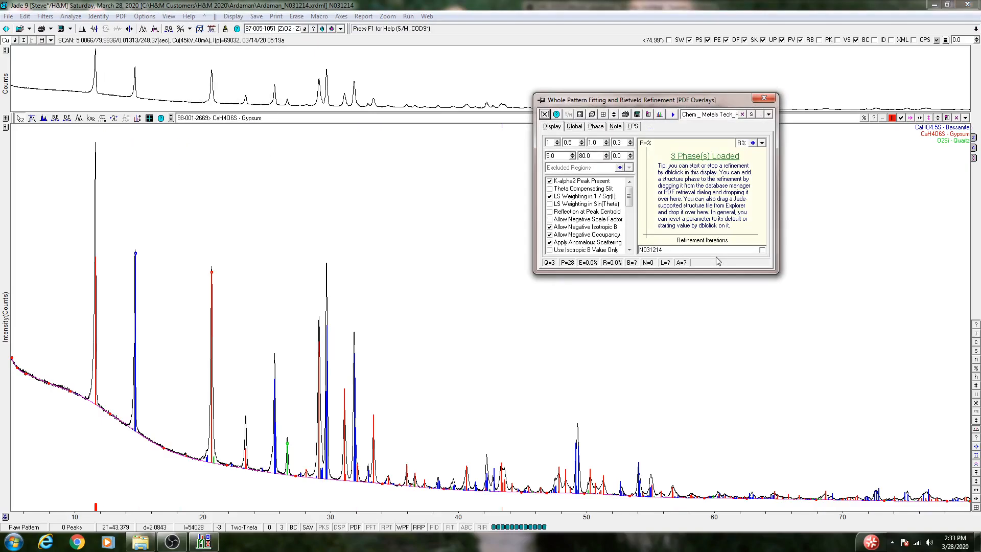
Review the phase parameters of Quartz, Bassanite and Gypsum loaded for the refinement.
click(595, 127)
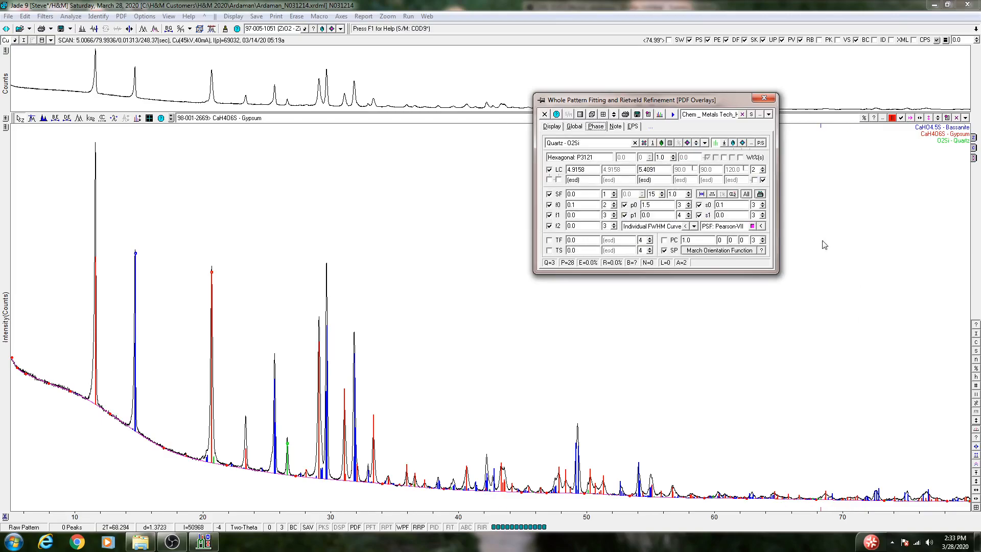
click(696, 144)
click(695, 144)
click(696, 144)
click(695, 144)
click(696, 144)
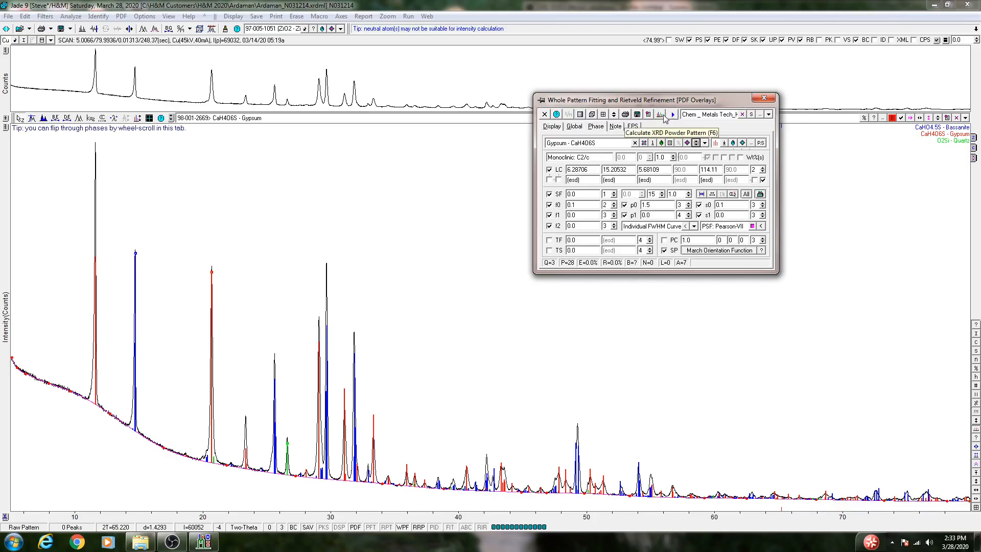
Calculate the XRD powder pattern from the loaded phases and move the refinement dialog clear of the main peaks.
drag(682, 104, 770, 156)
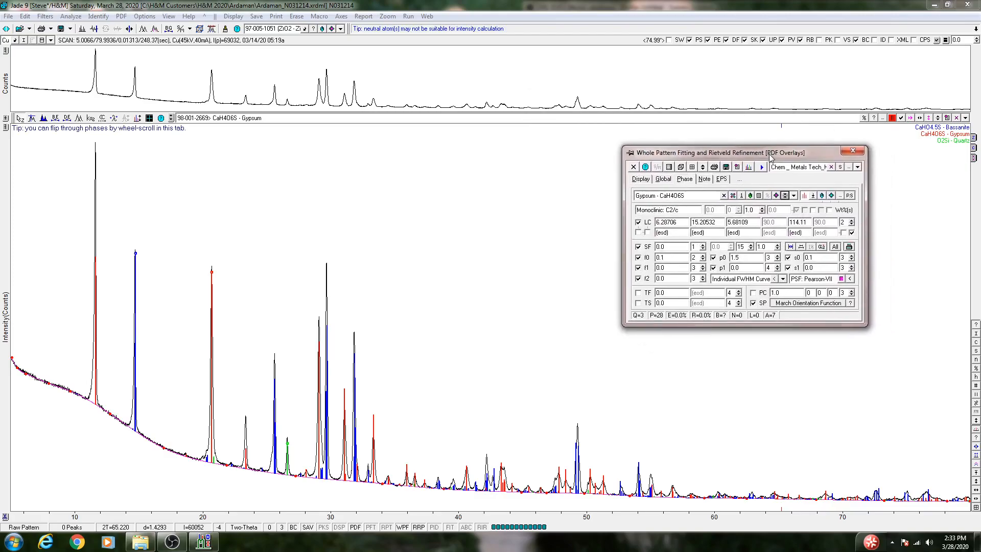
click(749, 168)
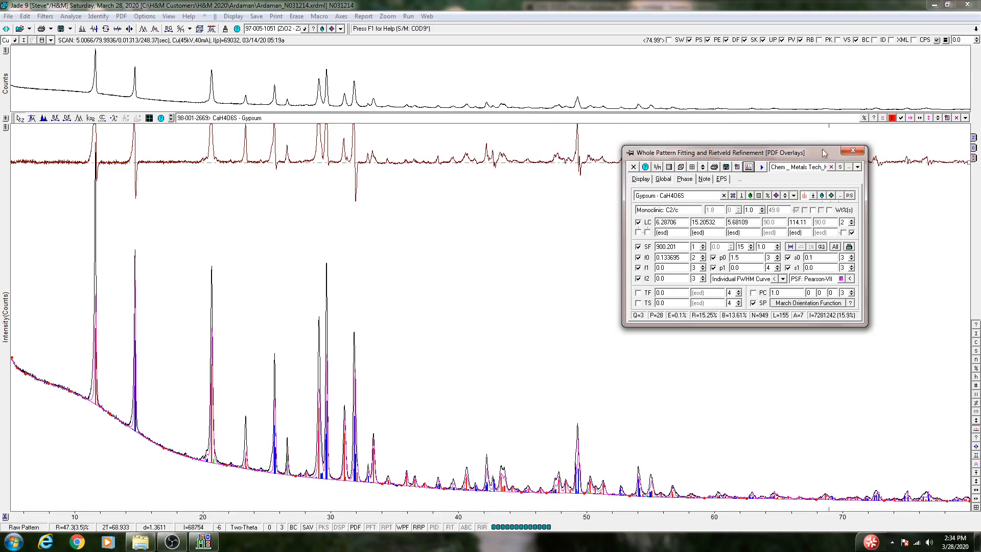
drag(814, 156, 865, 270)
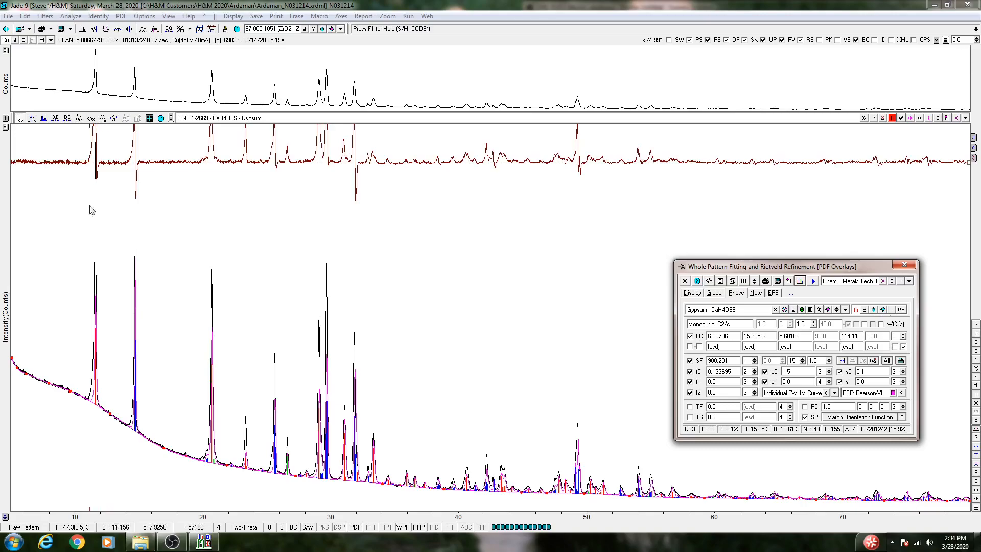
Compare the calculated and measured peak shapes and the difference curve between about 8.7° and 15.7°, and return to the full range.
click(58, 148)
drag(121, 144, 149, 148)
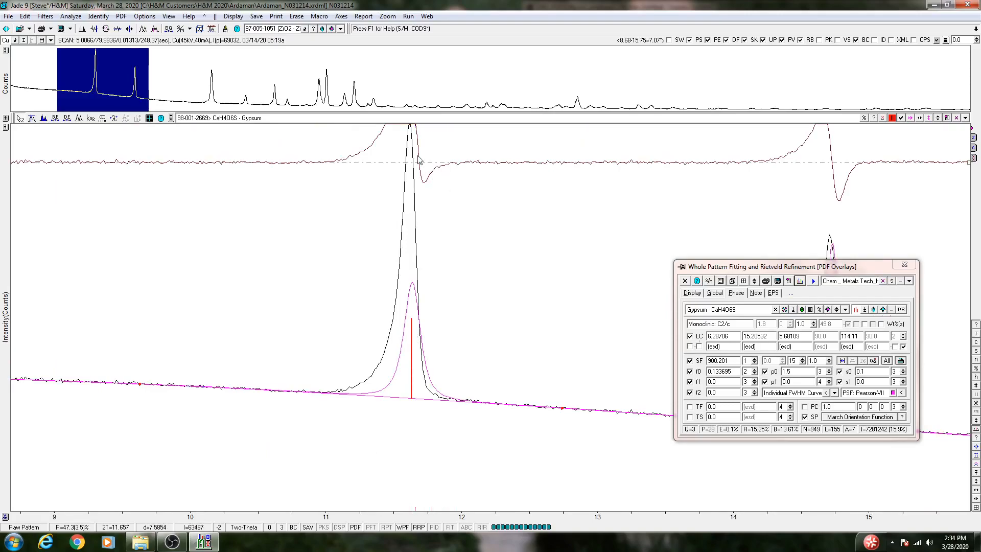
click(975, 481)
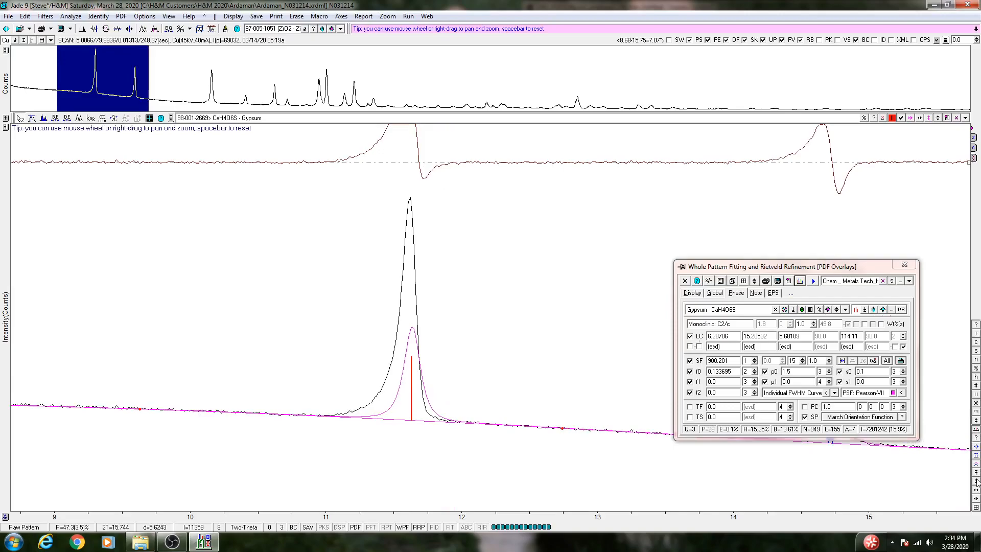
click(976, 482)
click(976, 482)
click(976, 481)
right_click(976, 482)
right_click(977, 482)
right_click(977, 481)
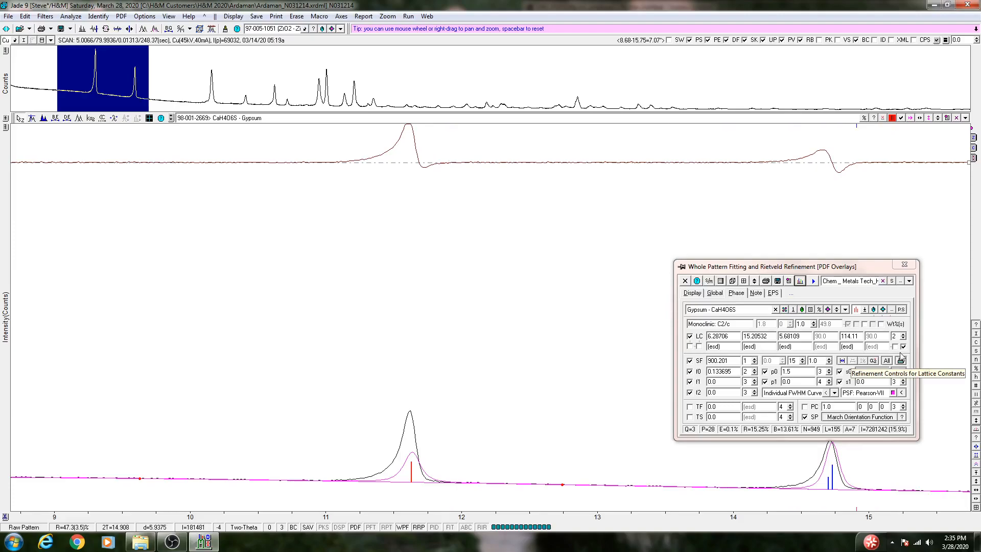
click(976, 508)
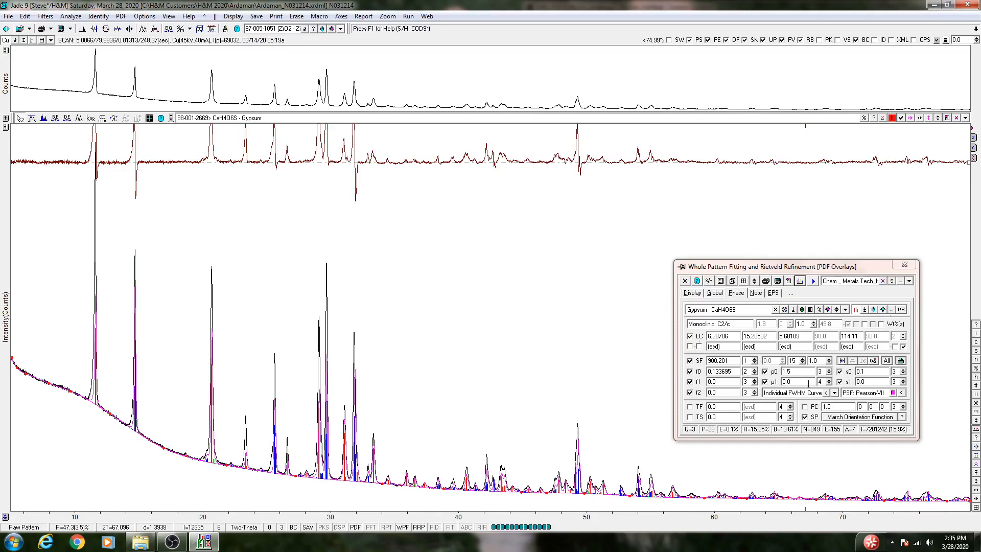
Exclude the FWHM parameters f0, f1 and f2 from the refinement, applying the change to all phases.
click(887, 360)
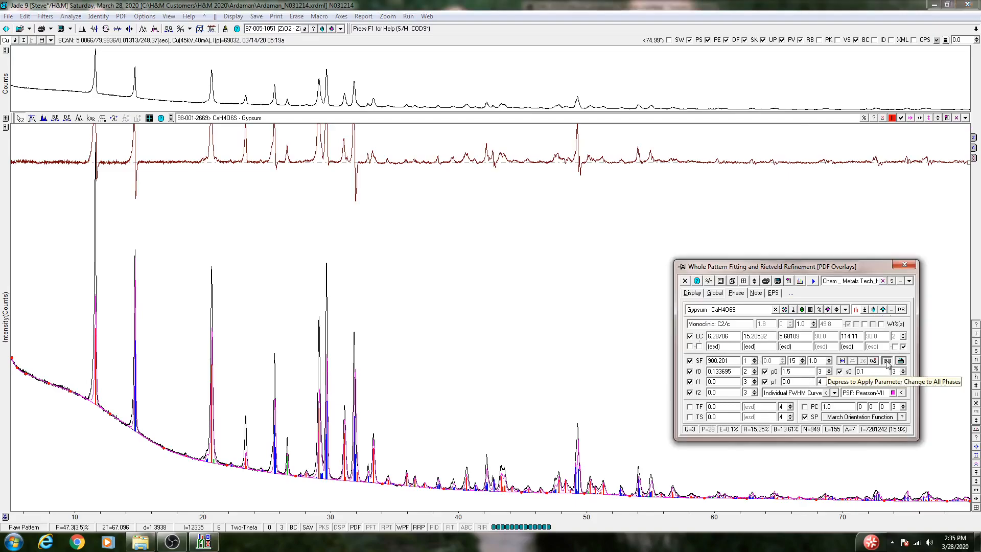
click(689, 372)
click(690, 382)
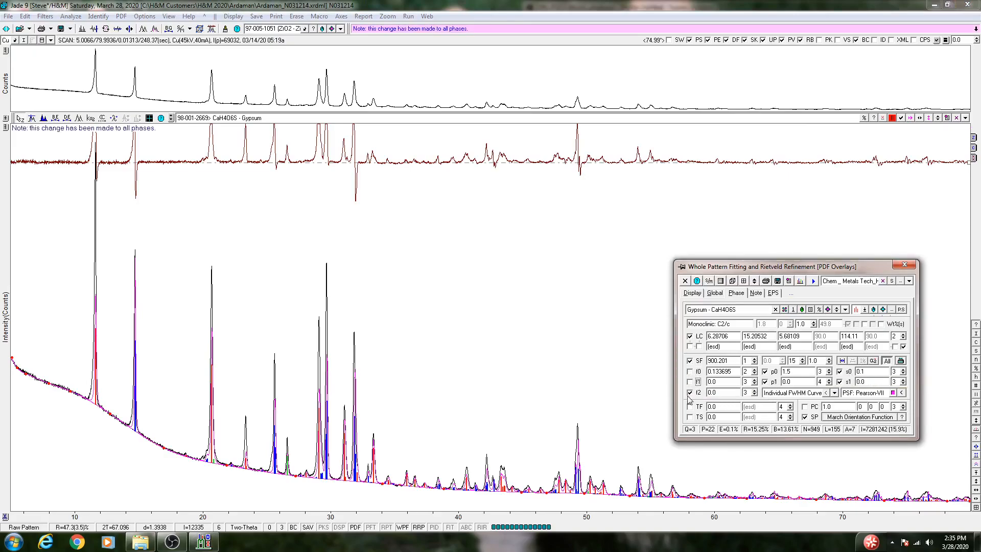
click(691, 392)
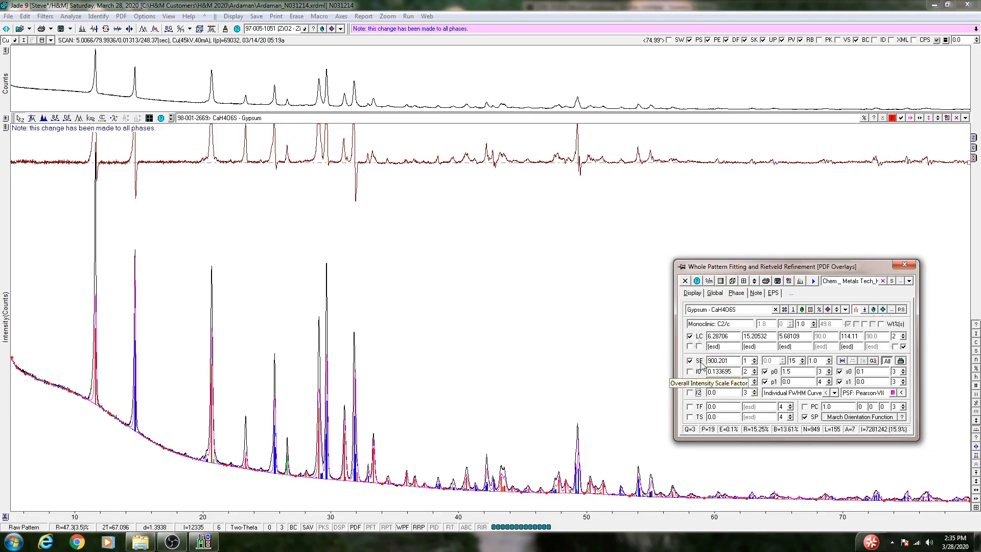
Check the f0, f1 and f2 settings in each phase and stop applying parameter changes to all phases.
click(838, 310)
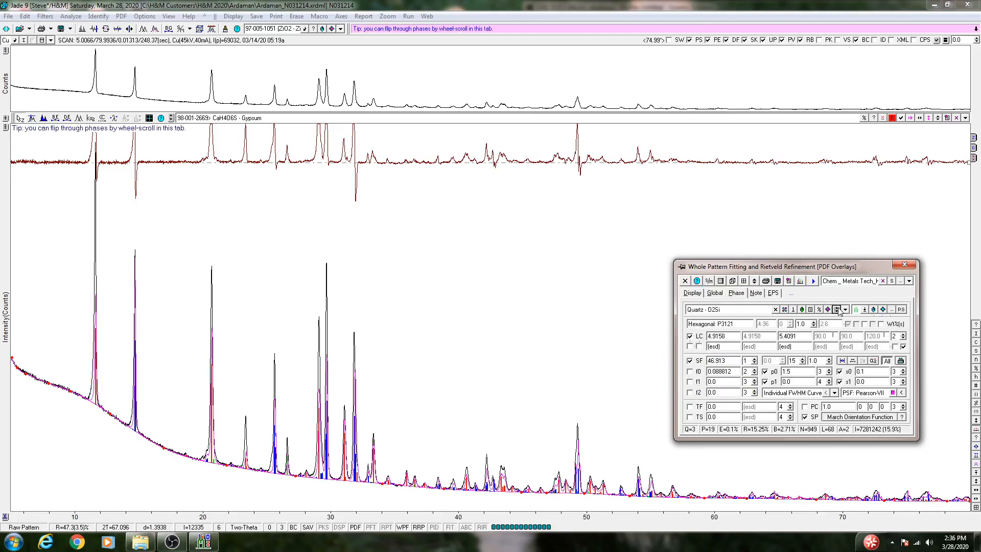
click(838, 310)
click(838, 310)
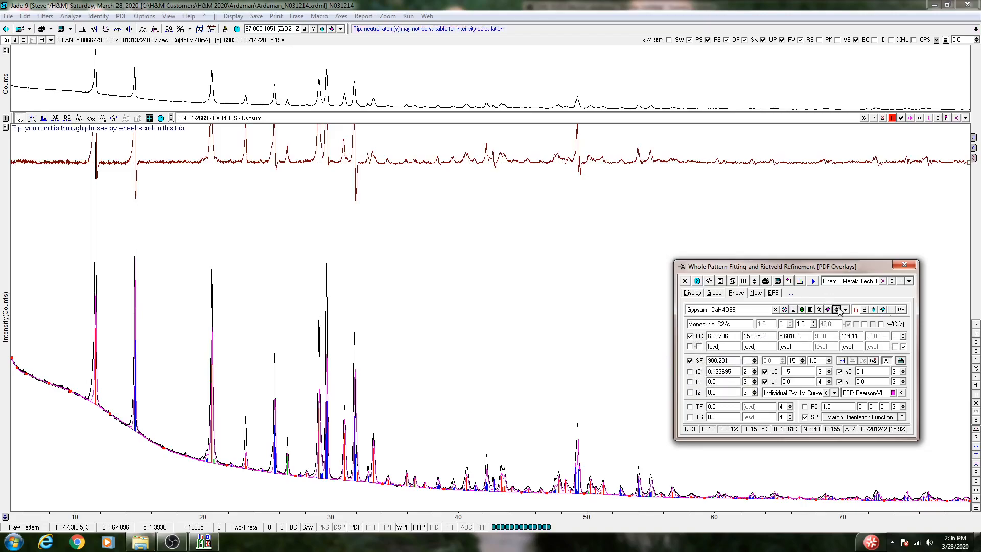
click(838, 310)
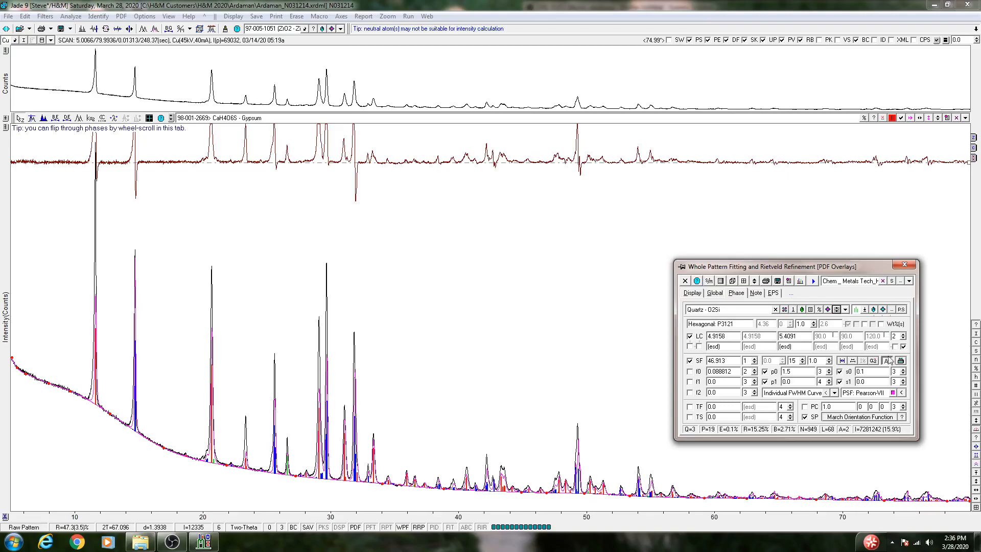
click(888, 362)
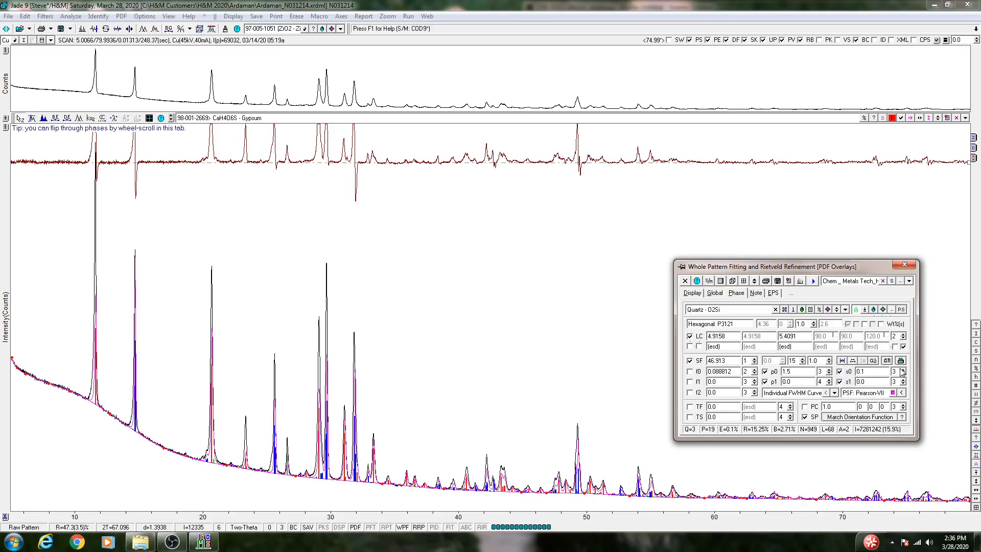
Keep Pearson-VII as the profile shape function and run the refinement.
click(874, 393)
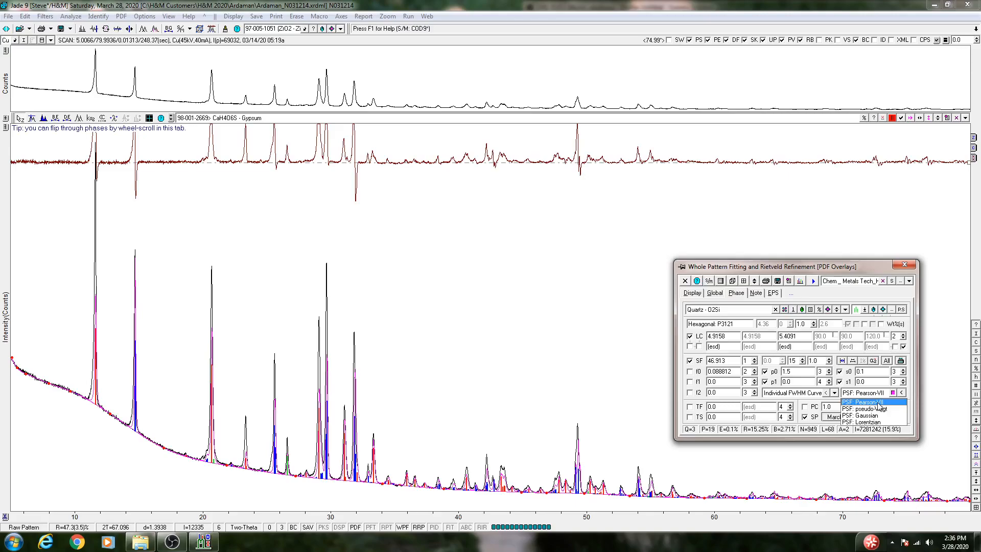
click(878, 403)
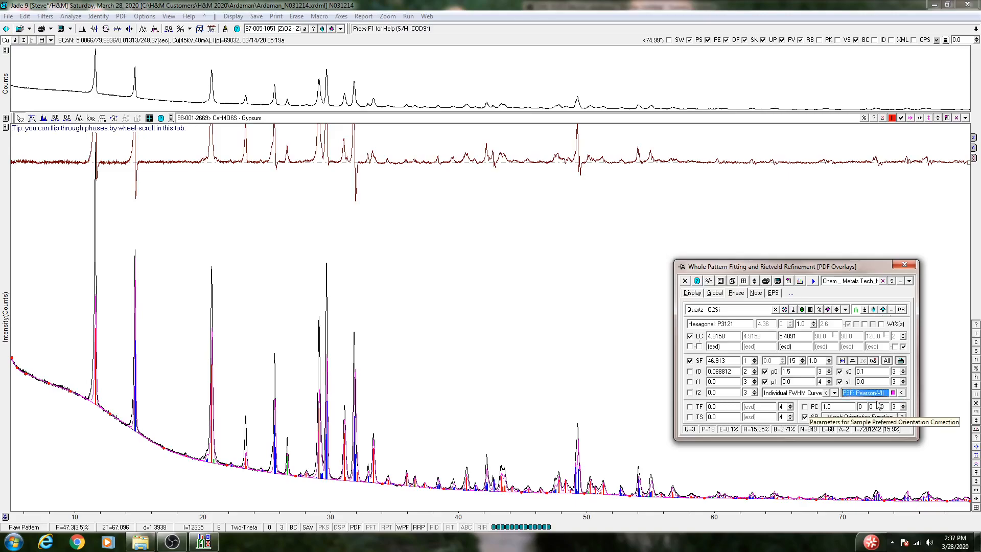
click(812, 281)
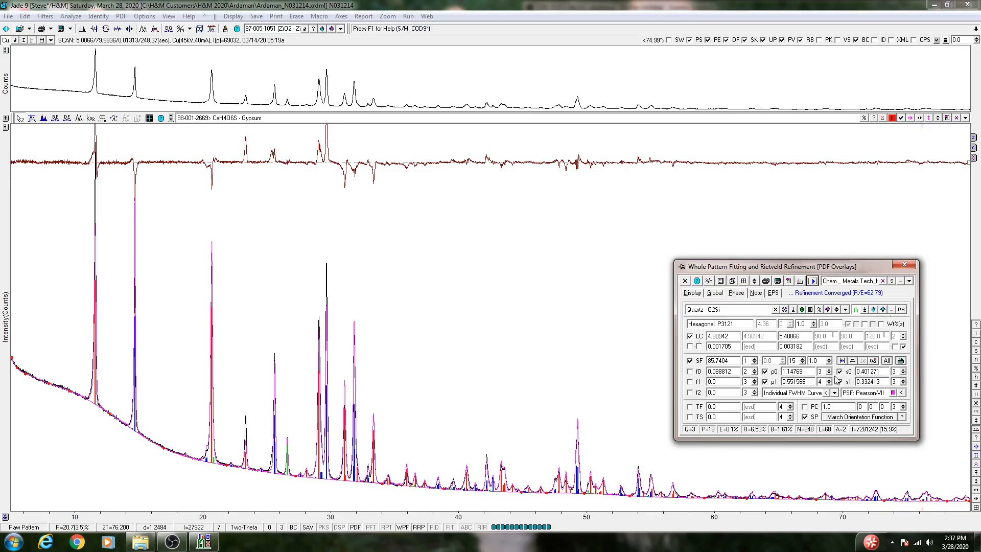
Examine the refined p and s profile parameters and the difference curve over the range from about 5.4° to 60.5°.
mouse_move(806, 372)
mouse_move(885, 381)
click(19, 127)
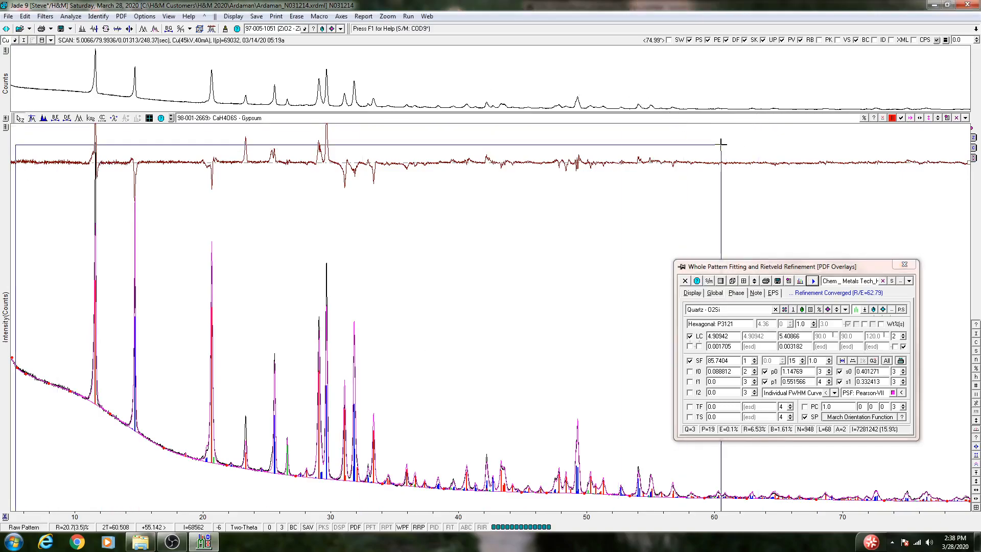
click(721, 125)
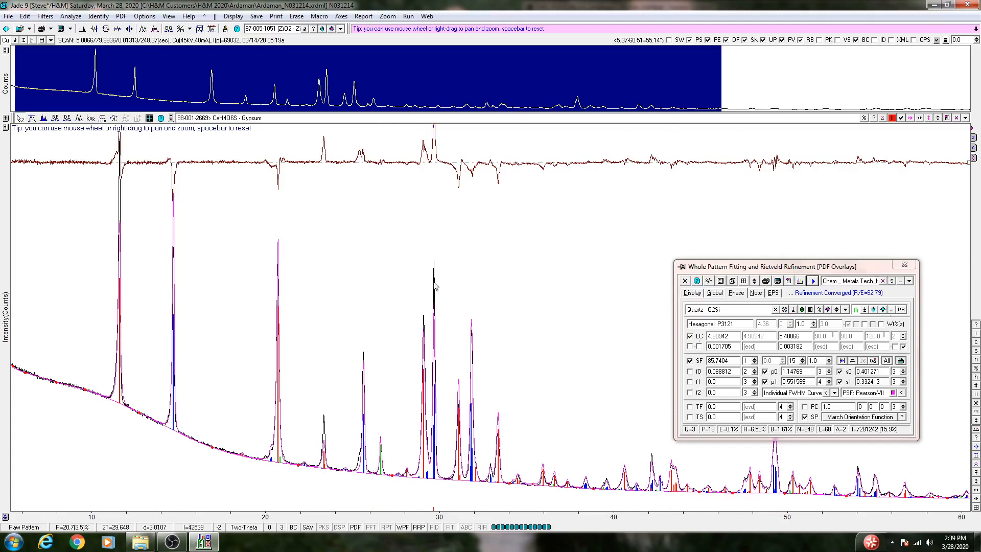
Include the FWHM parameter f0 in the refinement for each phase.
click(689, 372)
click(836, 310)
click(690, 371)
click(837, 312)
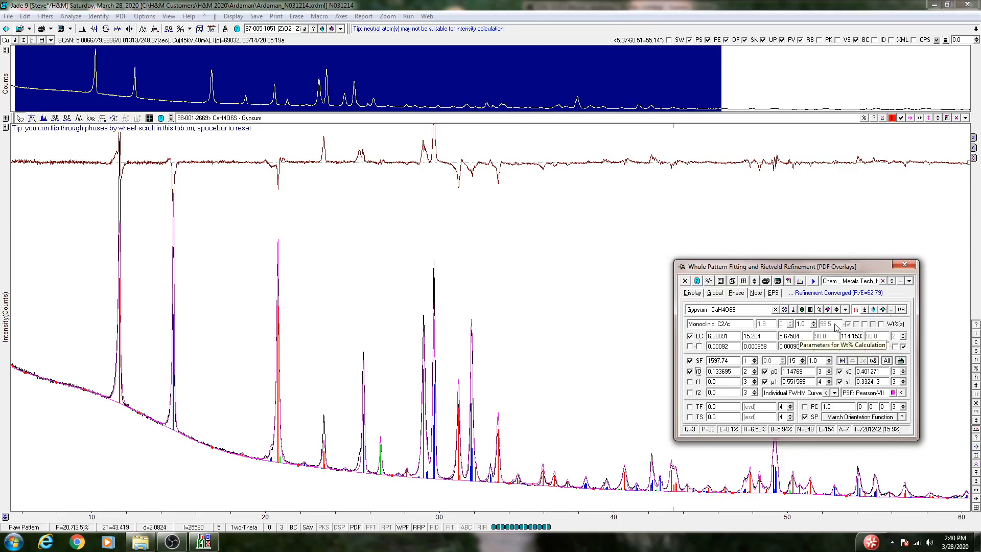
Include the FWHM parameters f1 and f2 for Bassanite and Gypsum, and run the refinement.
click(836, 311)
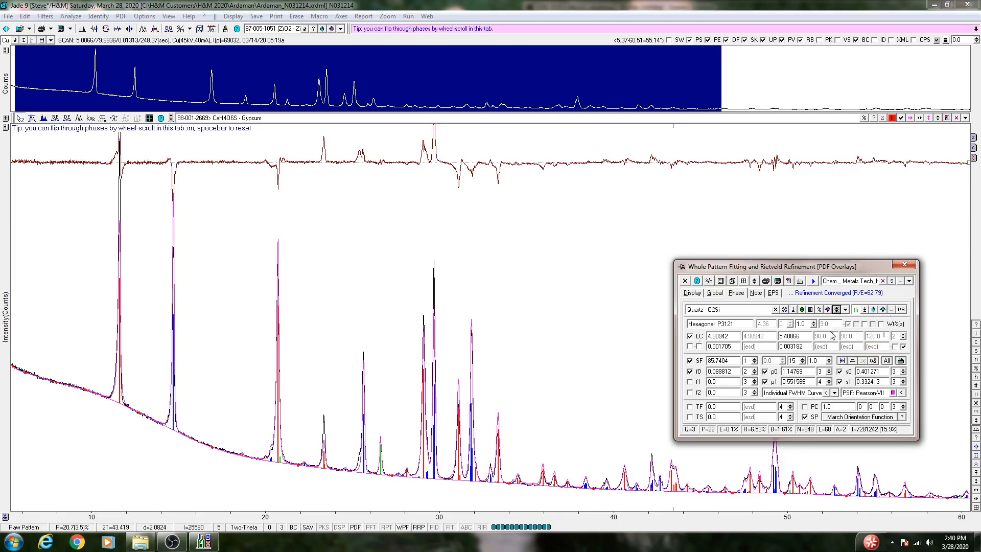
click(837, 310)
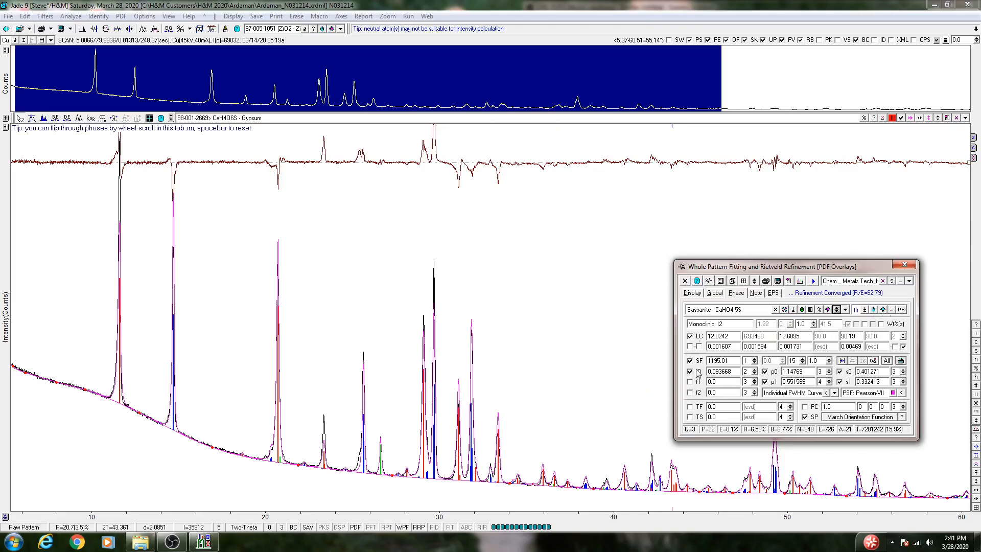
click(837, 309)
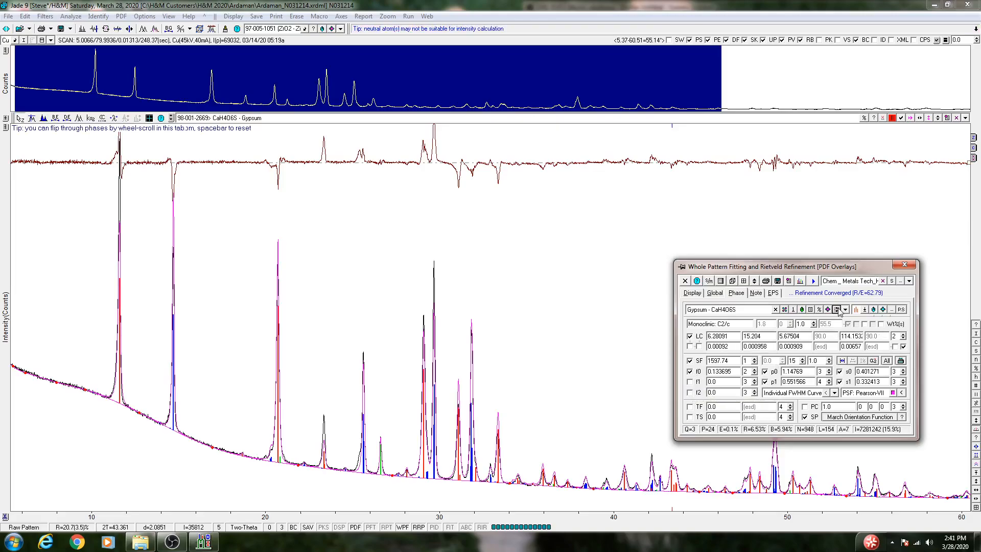
click(689, 382)
click(690, 393)
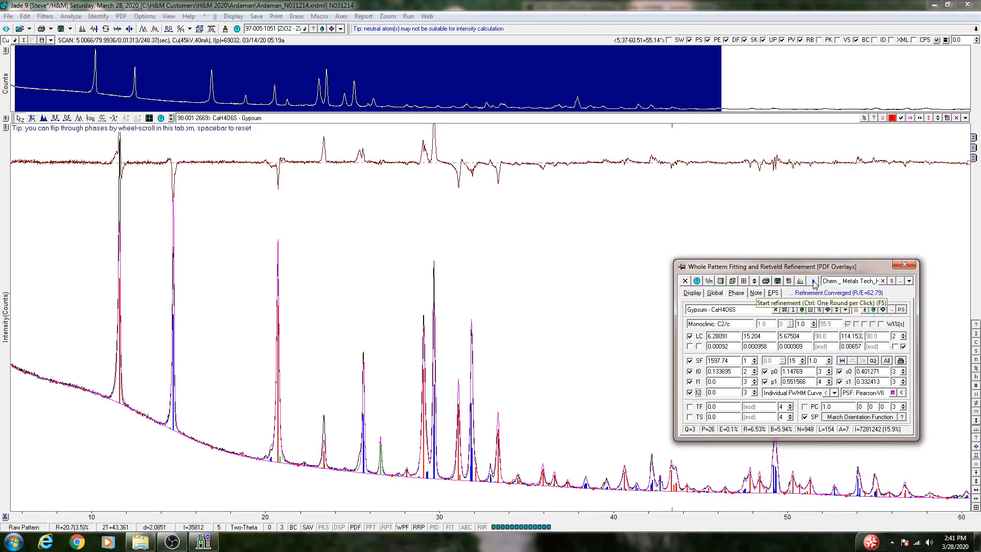
click(813, 281)
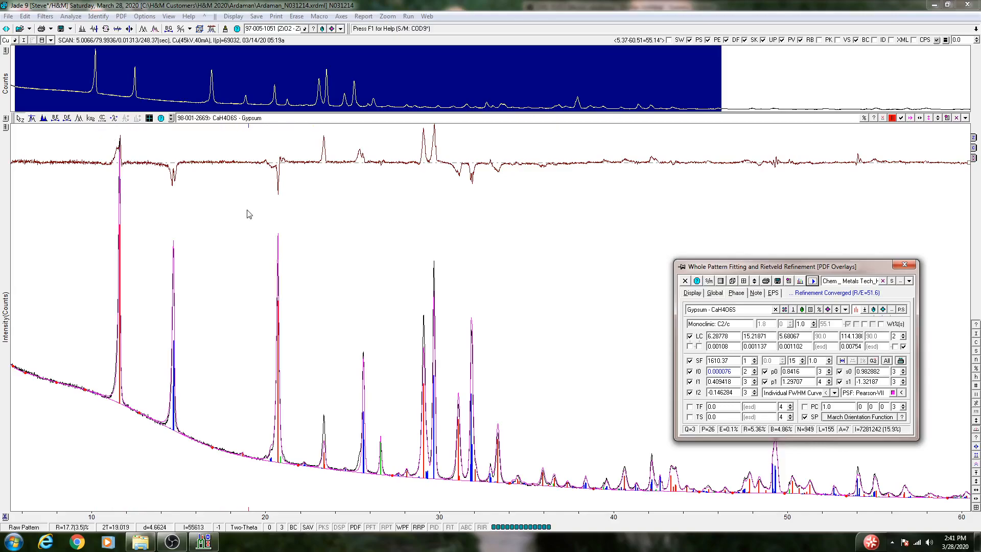
Enable the preferred orientation correction for Gypsum along 0 2 0 and run the refinement.
click(836, 312)
click(838, 312)
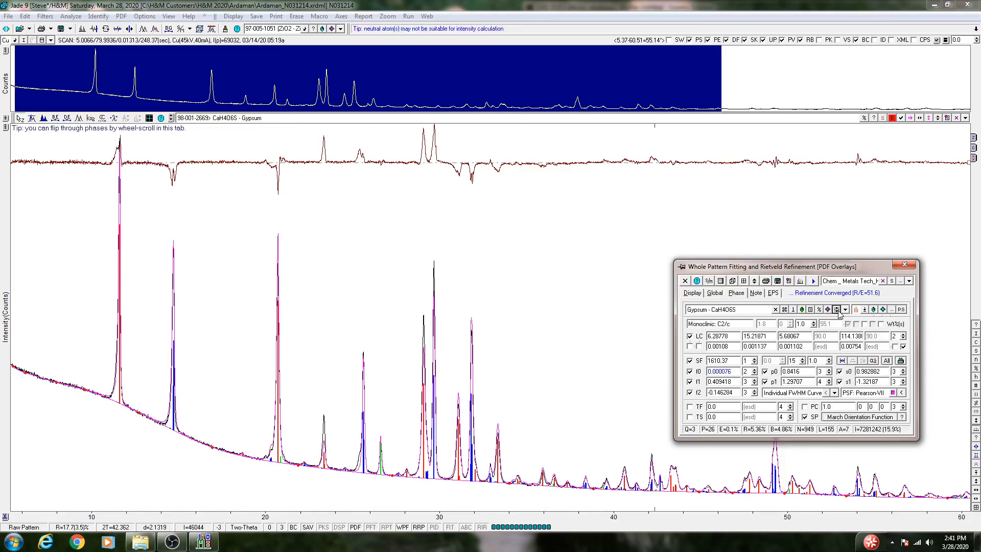
click(805, 407)
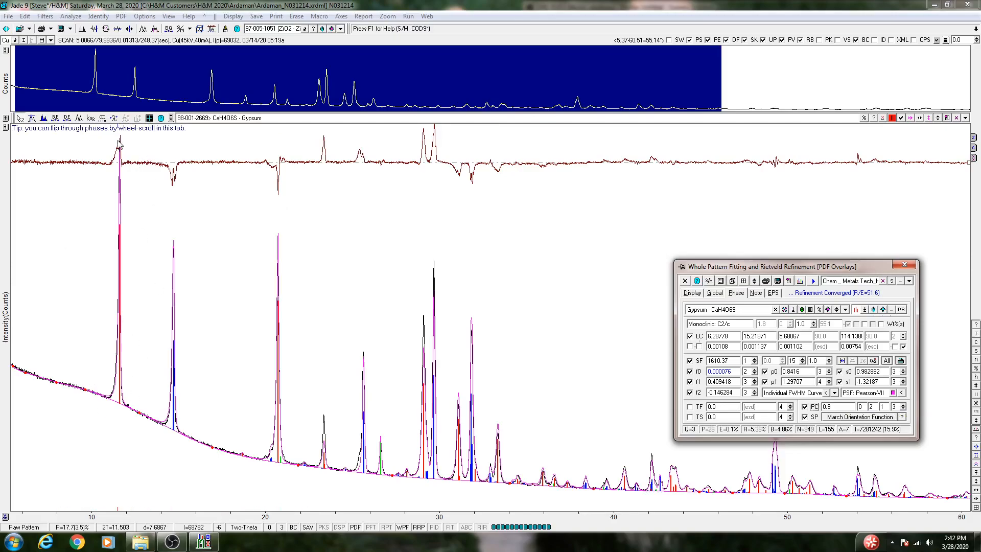
double_click(882, 406)
key(Return)
click(812, 281)
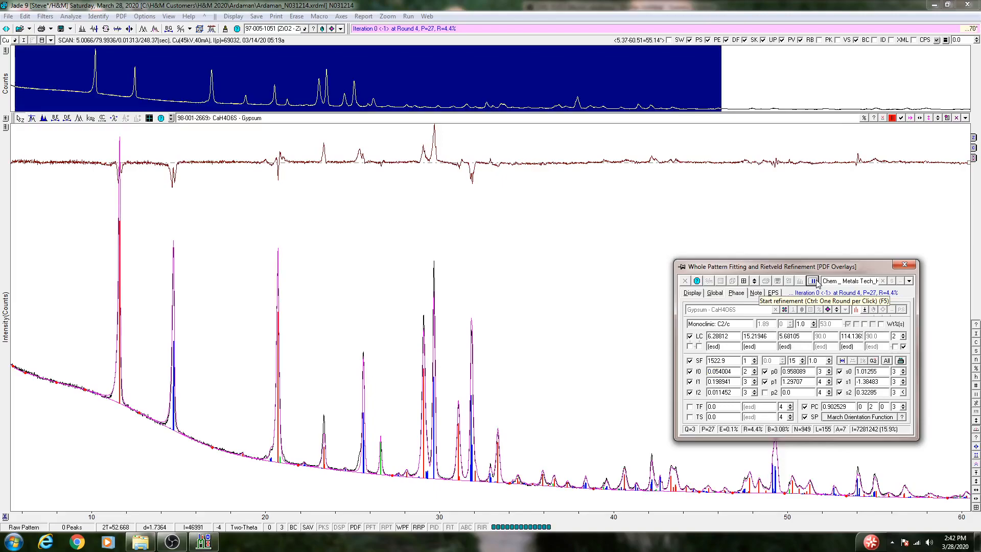
click(813, 281)
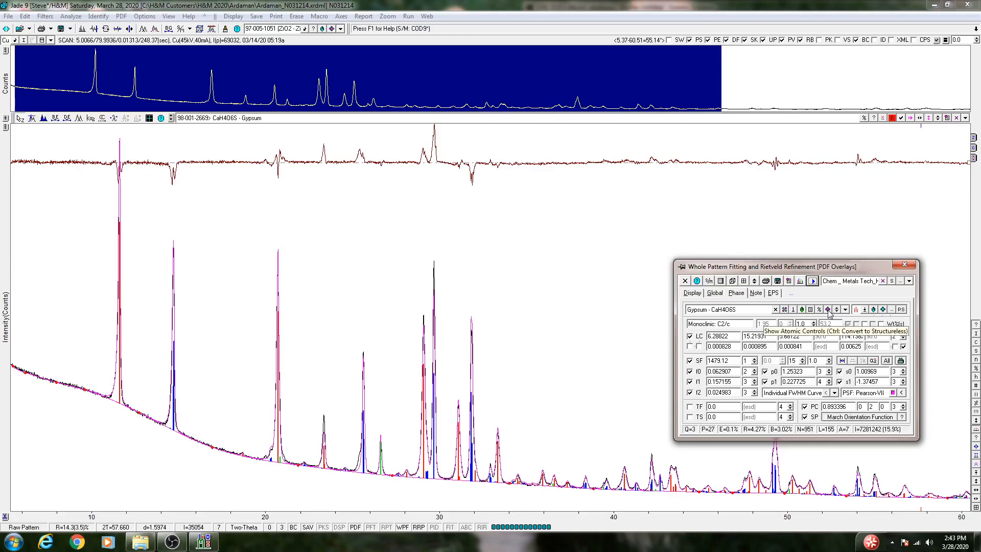
Include the atomic coordinates of Gypsum as refined parameters and run the refinement.
click(829, 311)
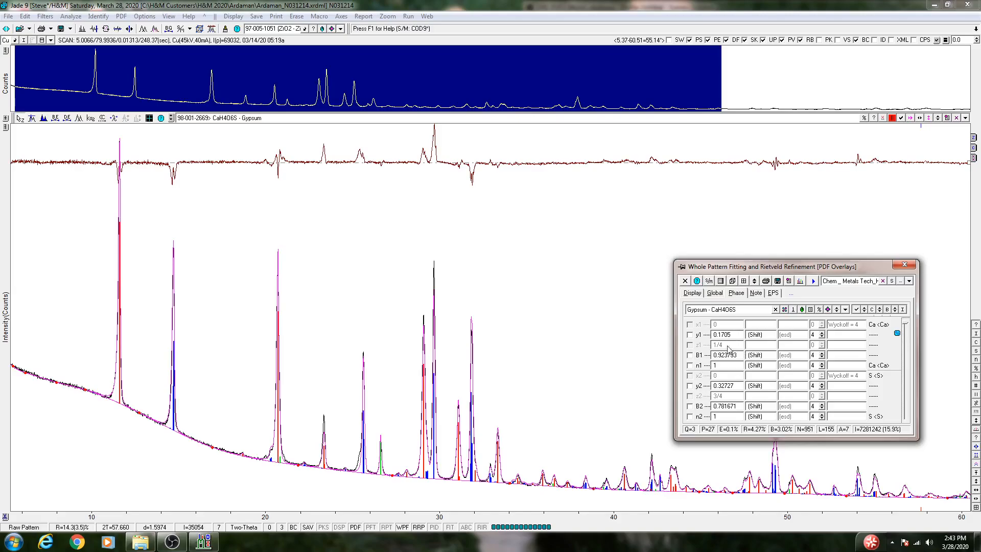
click(873, 311)
click(828, 310)
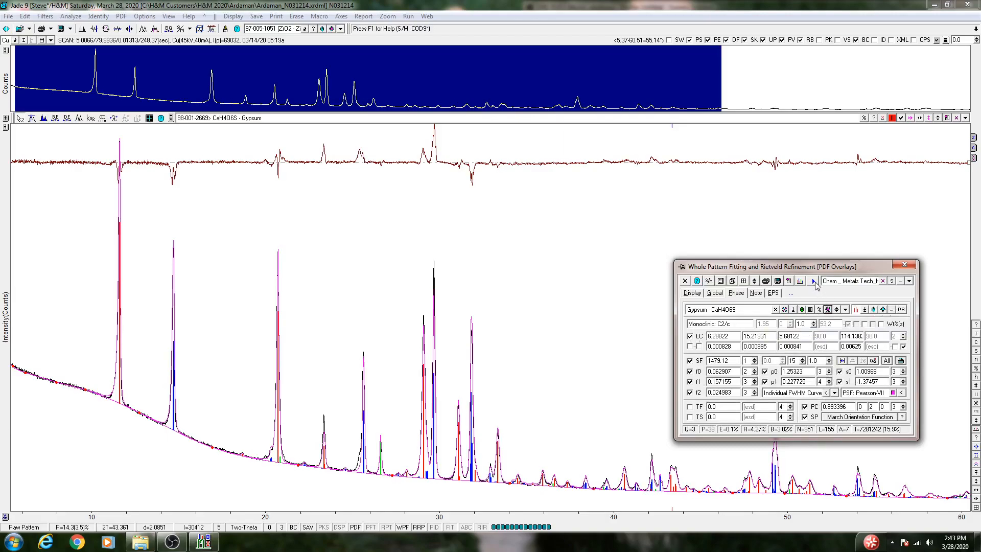
click(814, 281)
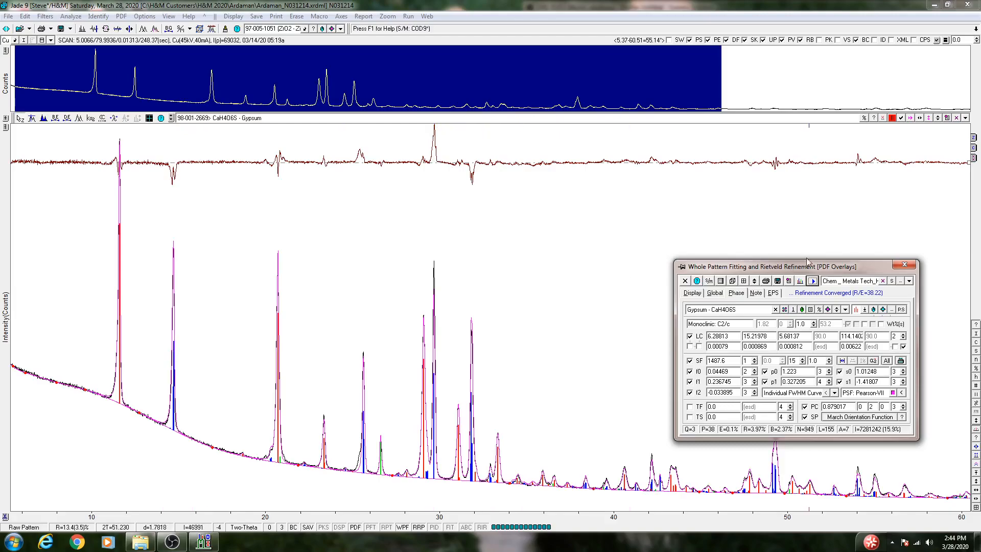
Include the atomic coordinates of Bassanite as refined parameters.
click(838, 311)
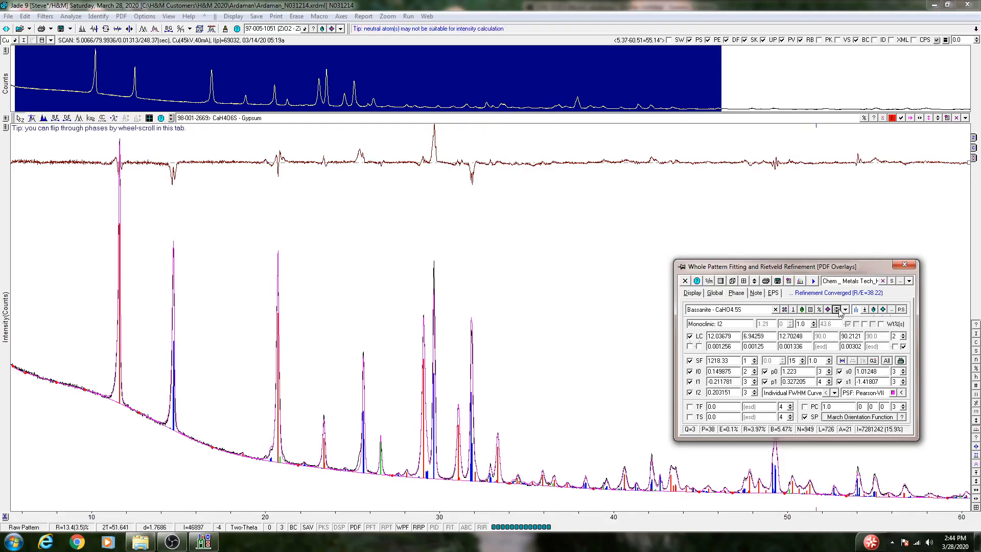
click(835, 310)
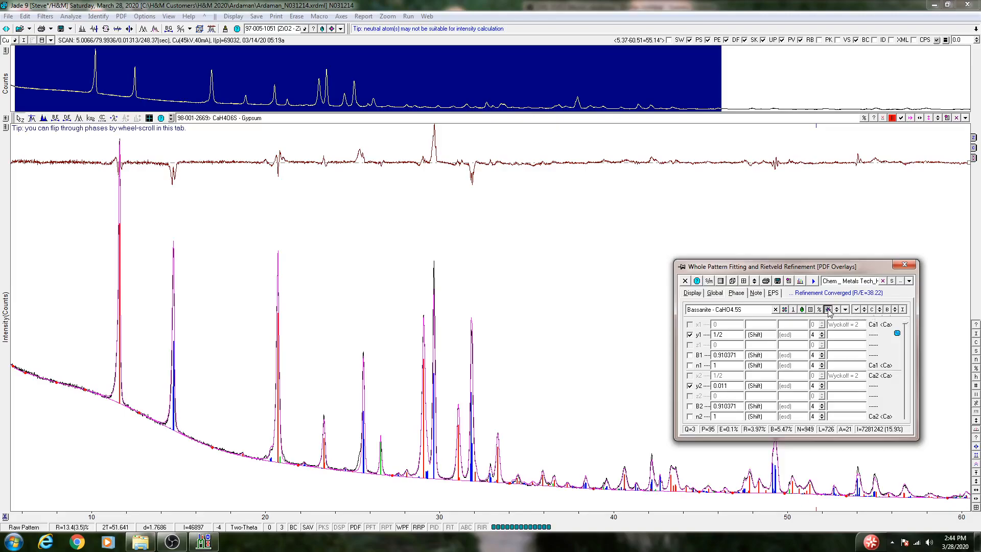
click(827, 310)
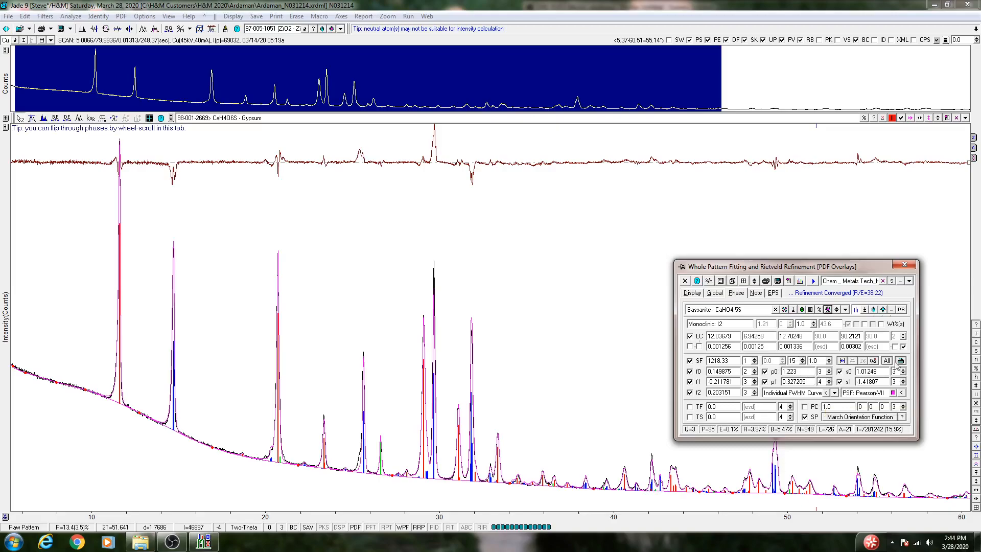
Reset the profile parameters by switching the profile shape function to pseudo-Voigt and back to Pearson-VII, and proceed with the refinement.
click(878, 393)
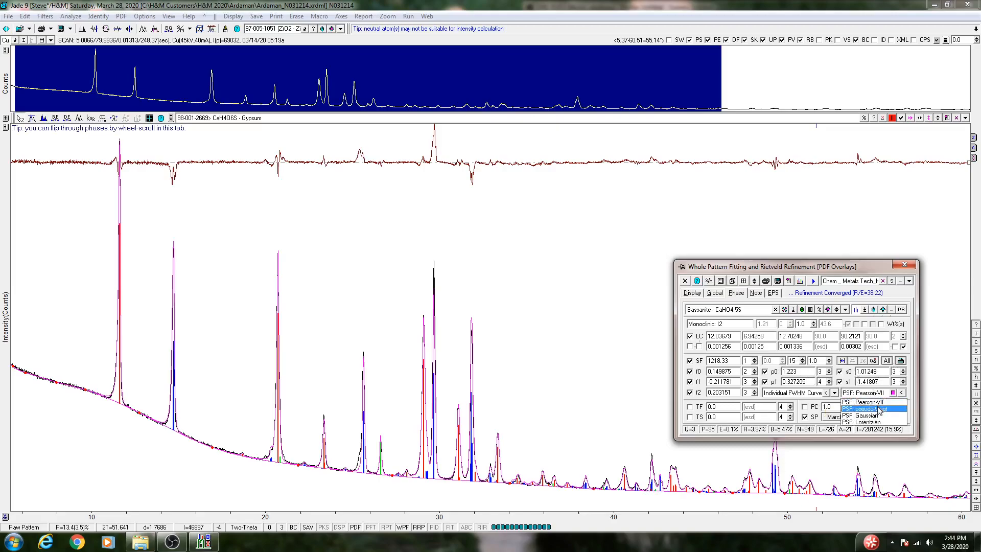
click(879, 408)
click(875, 393)
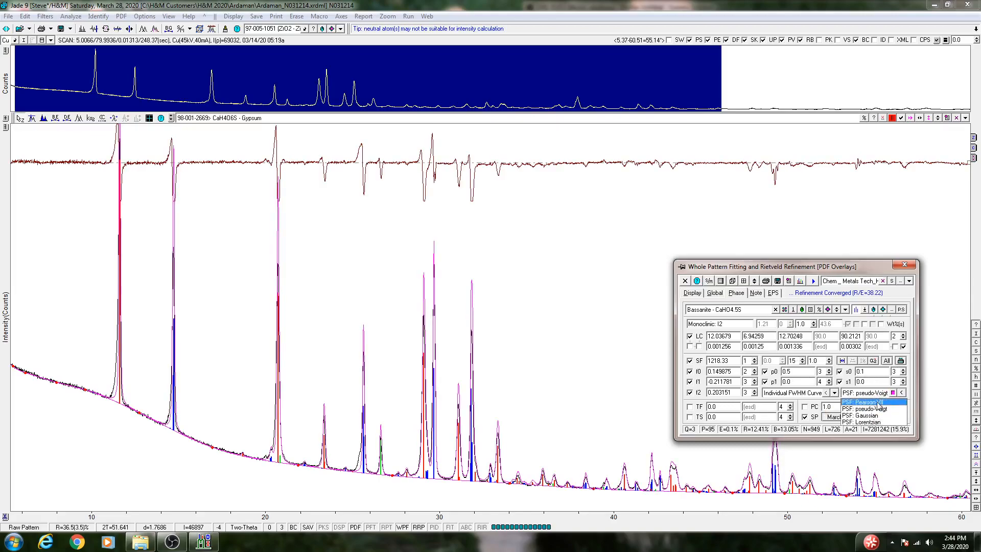
click(881, 404)
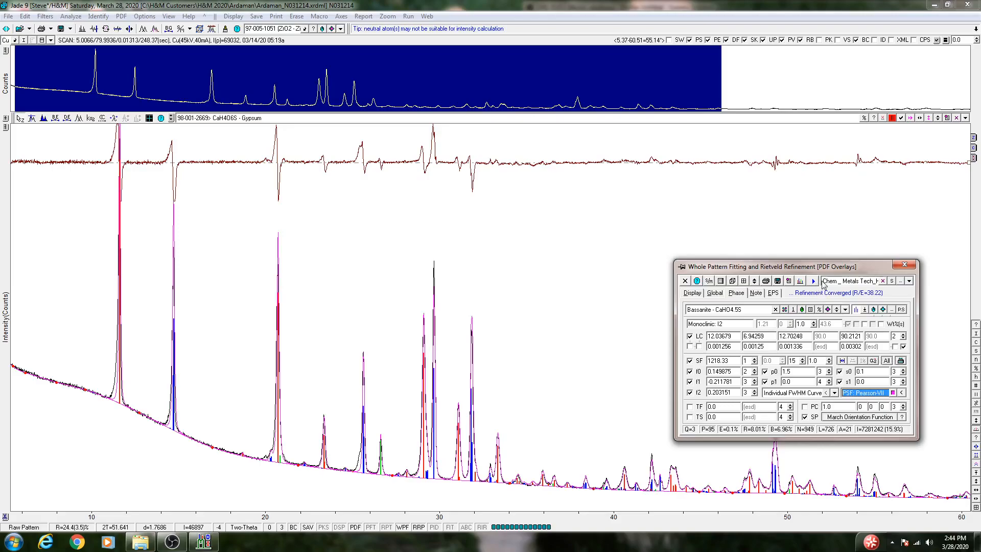
click(814, 283)
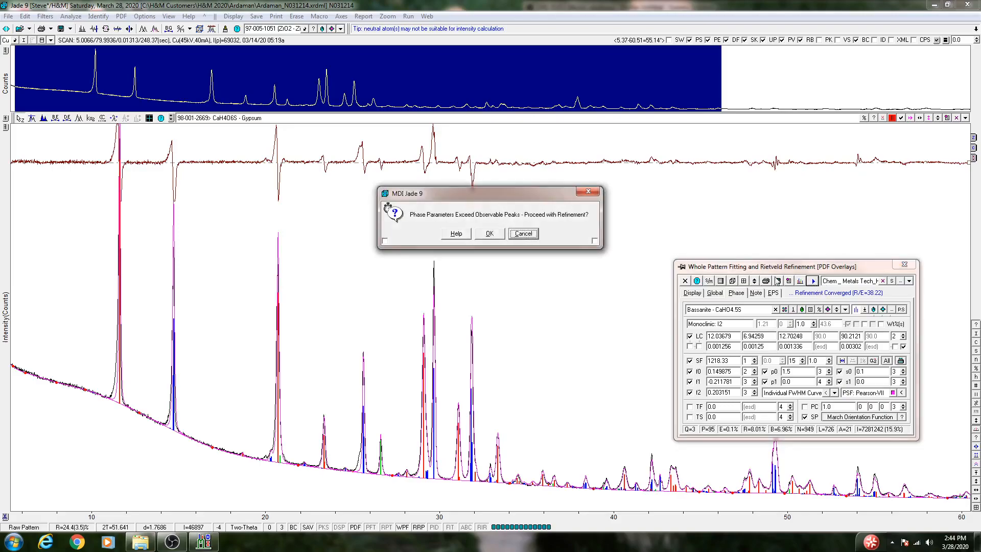
click(489, 234)
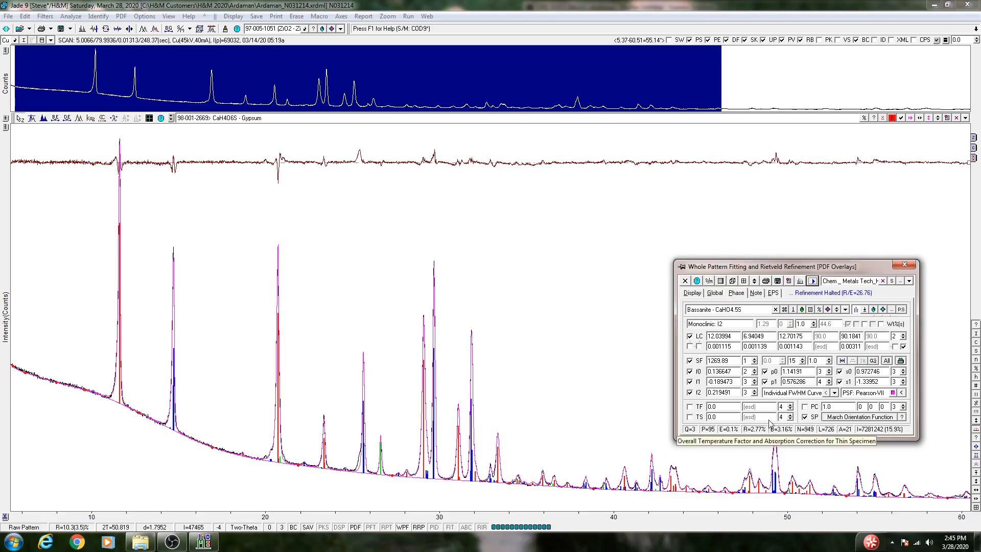
Inspect the fit and difference curve between about 9.5° and 34.4°, and restore the wider pattern view.
click(84, 138)
drag(611, 128, 517, 134)
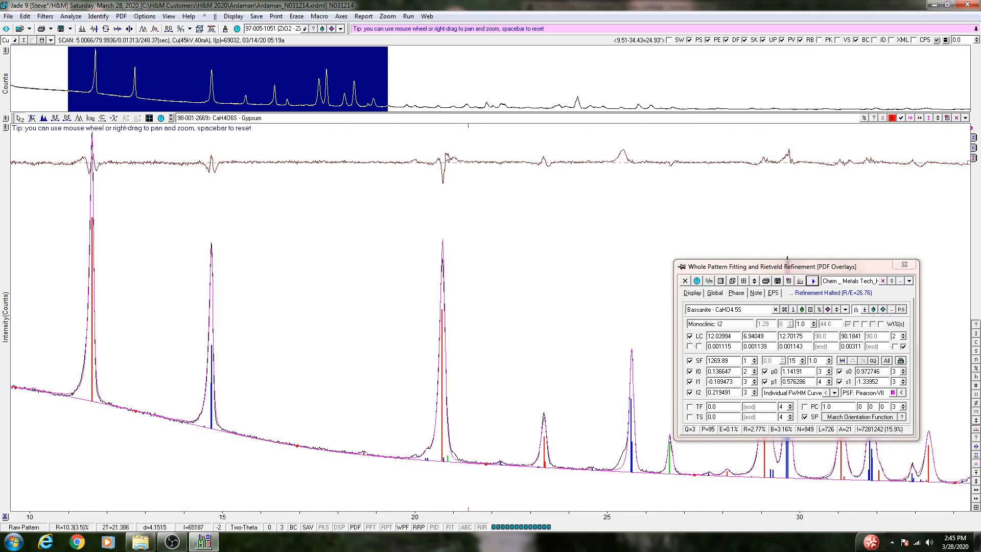
click(976, 507)
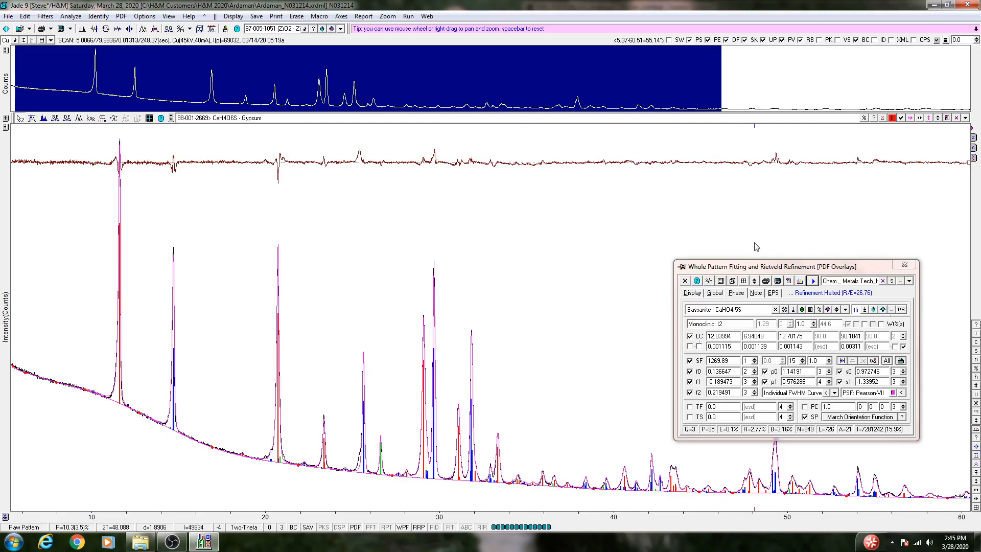
Check the refined atom list and coordinates in Bassanite's crystal structure data.
click(734, 281)
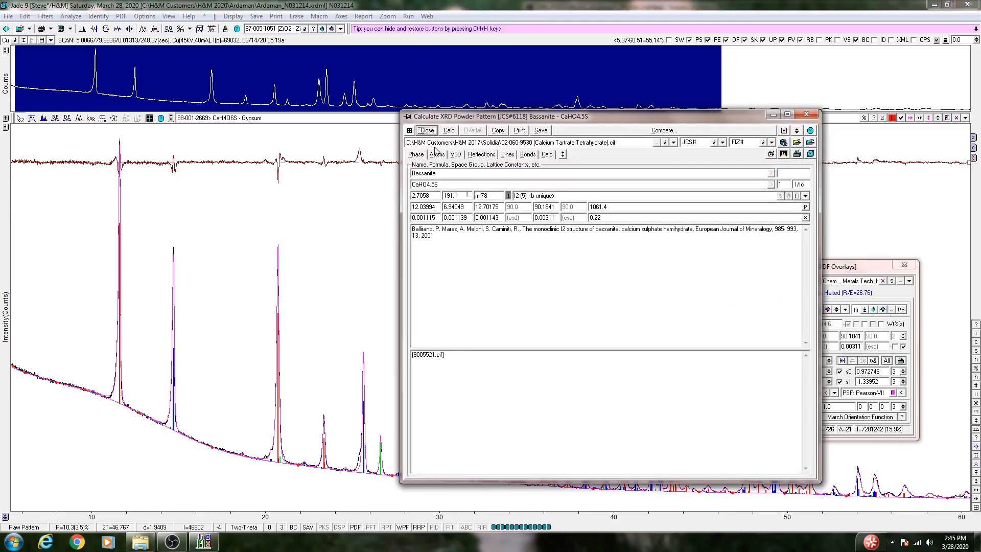
click(436, 155)
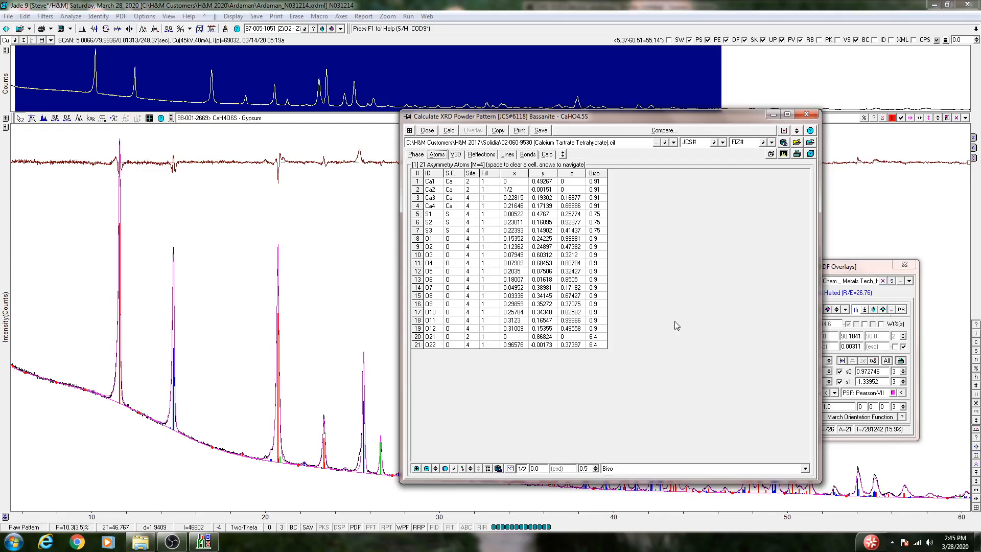
click(812, 115)
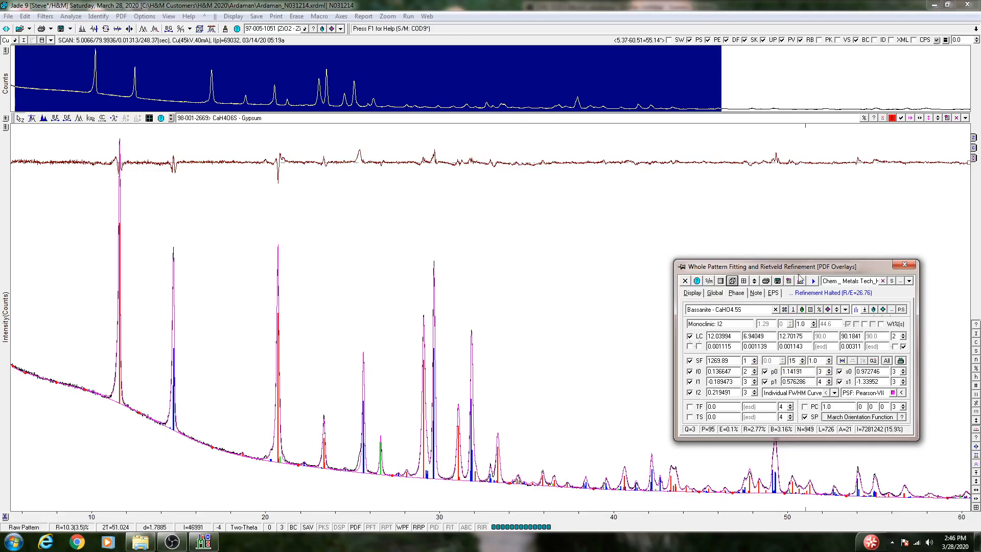
Create a new refinement report as Ardaman_N031214.rrp, overwriting the existing file.
click(777, 282)
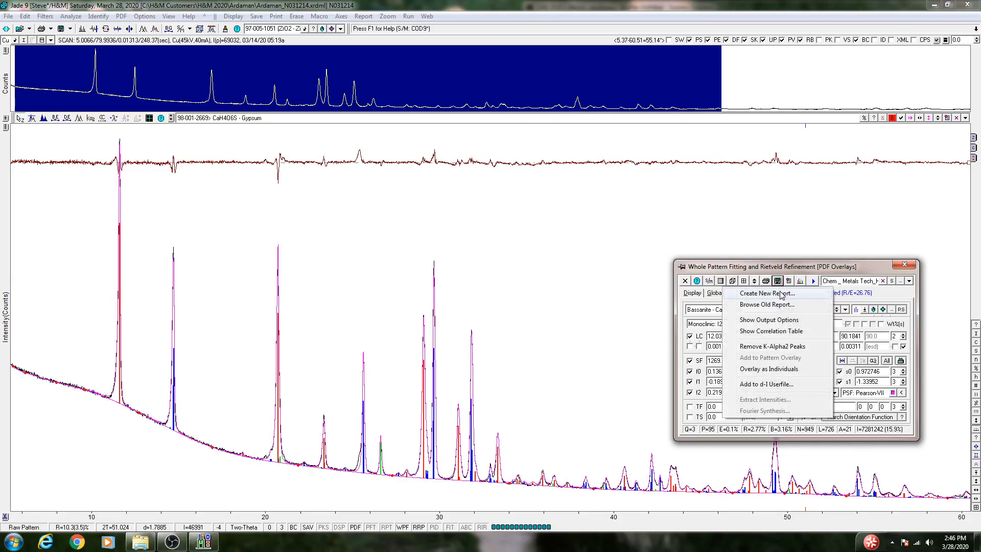
click(780, 294)
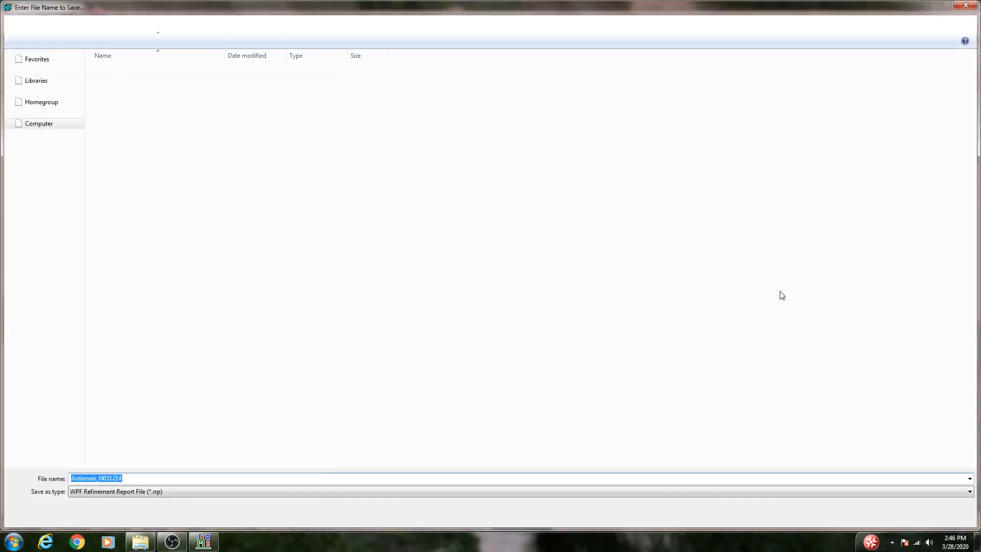
click(894, 514)
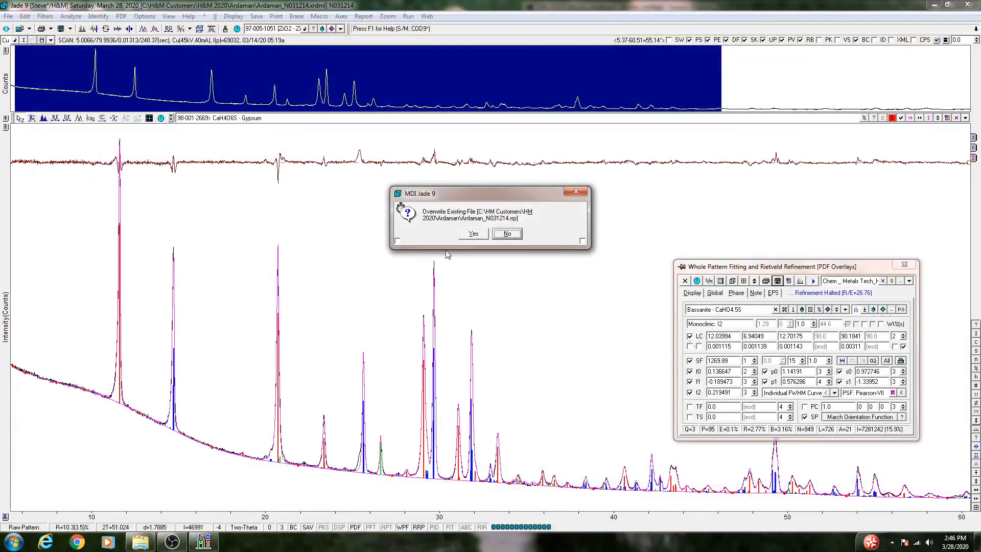
click(471, 234)
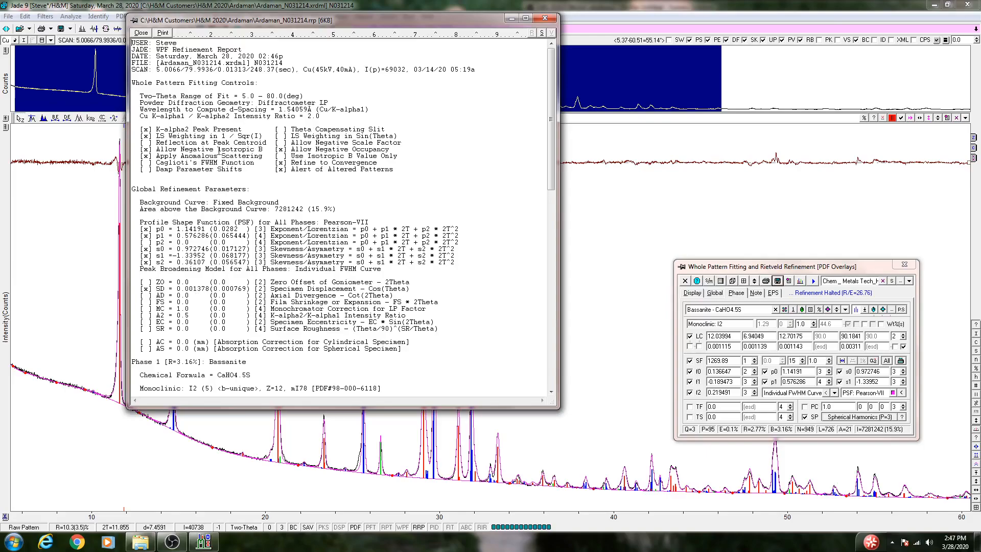
Review the report's global parameters, each phase's lattice constants and FWHM terms, and the quantitative and crystallite size results.
drag(553, 147, 570, 206)
scroll(419, 288, down, 3)
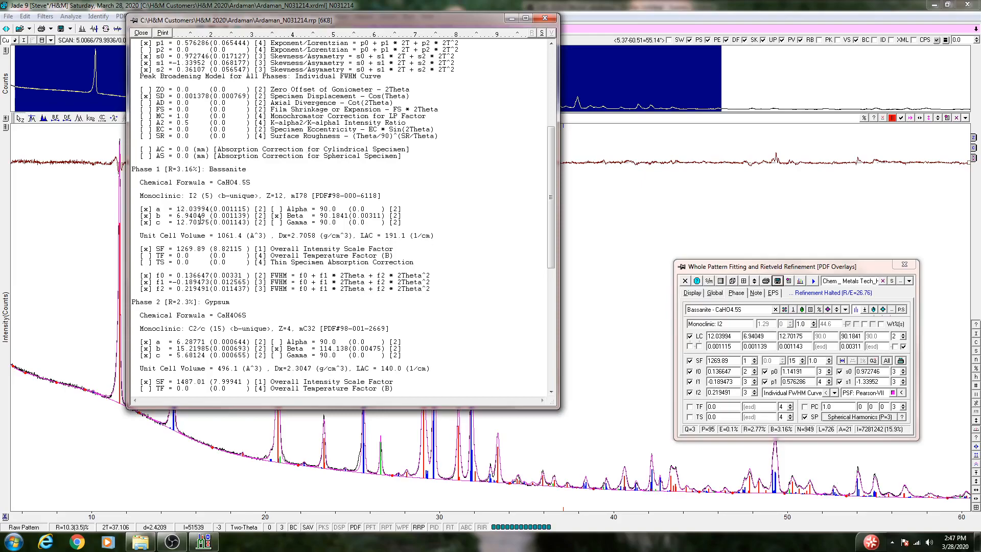
drag(134, 194, 398, 224)
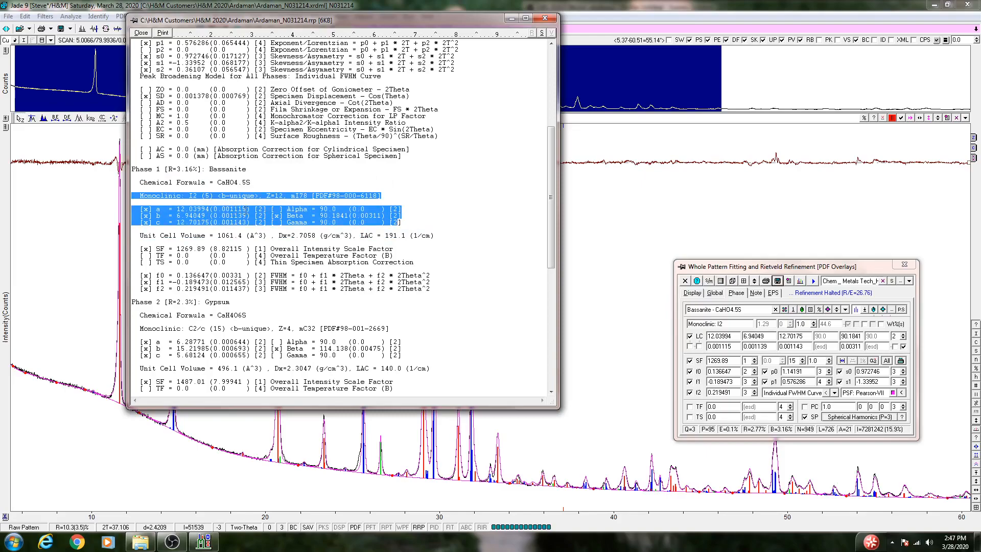
click(246, 209)
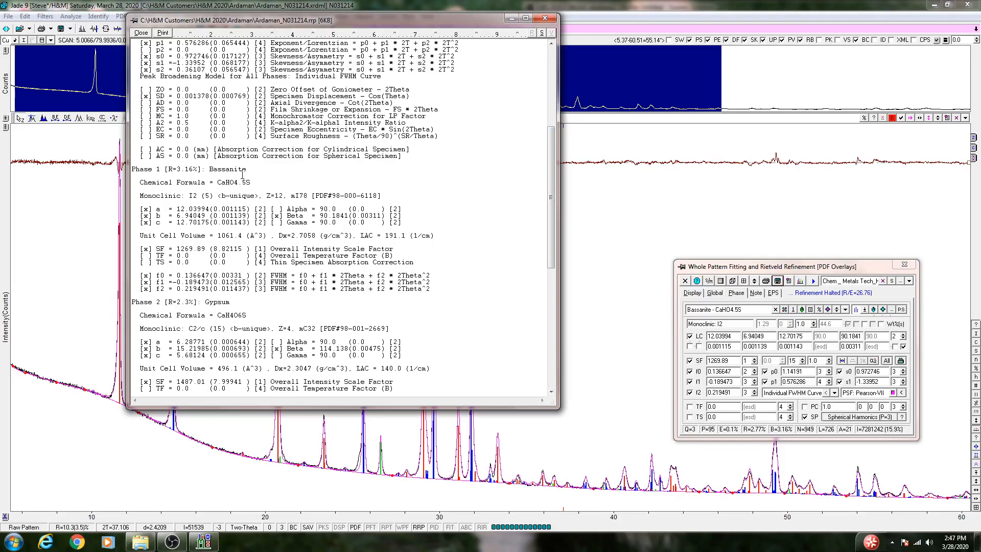
scroll(308, 262, down, 7)
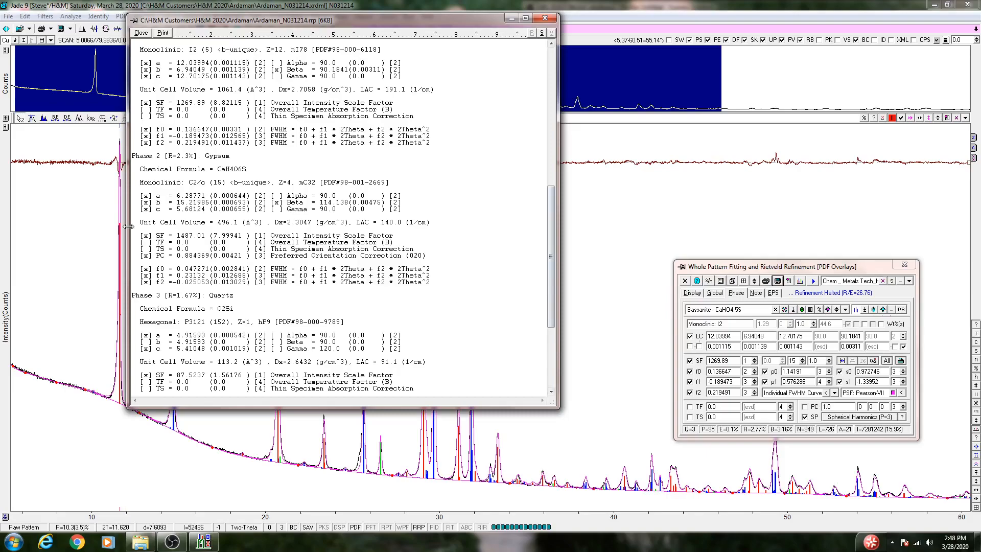
scroll(556, 304, down, 3)
scroll(556, 304, down, 4)
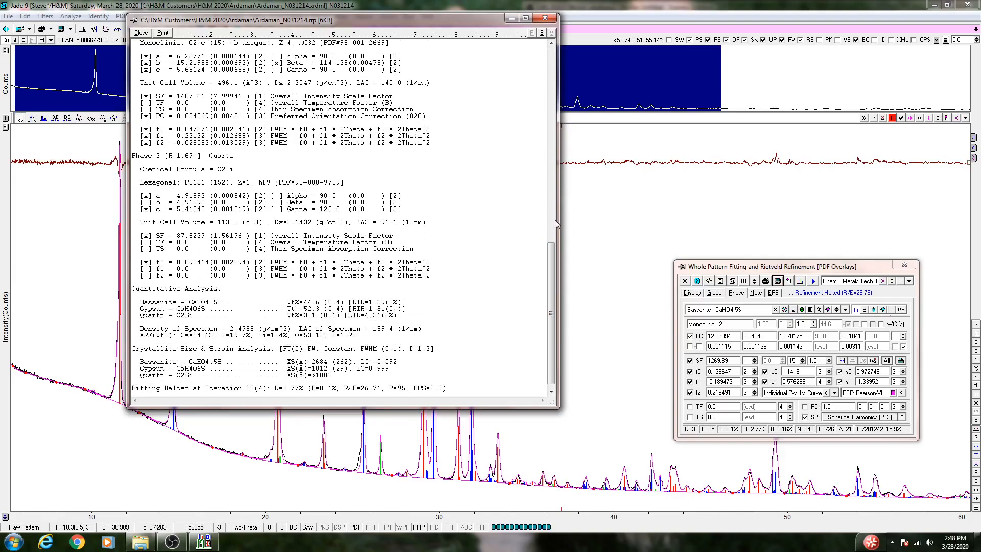
Re-examine the report from Bassanite's lattice constants and scale factor through the Gypsum and Quartz parameters to the weight percentages and final fit statistics.
drag(553, 253, 535, 166)
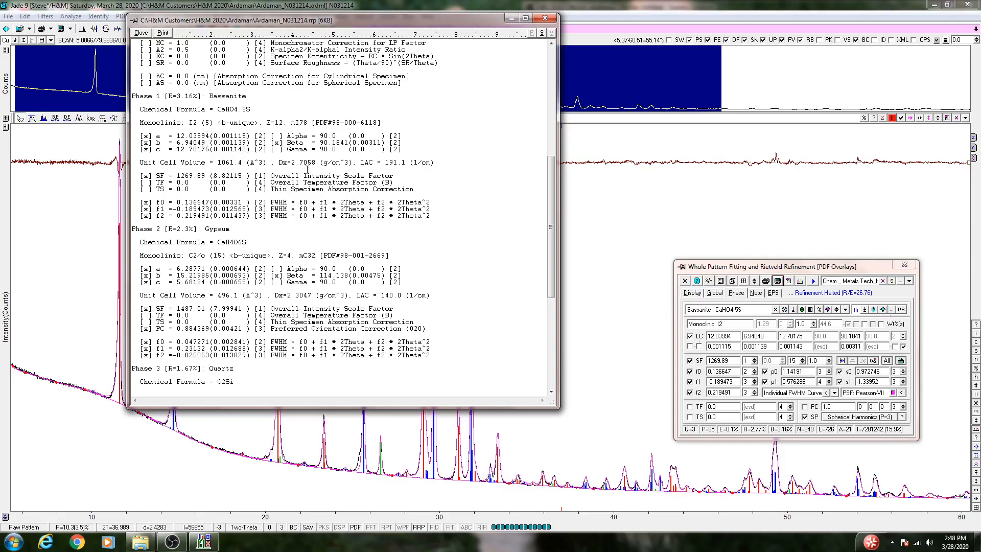
drag(551, 263, 561, 332)
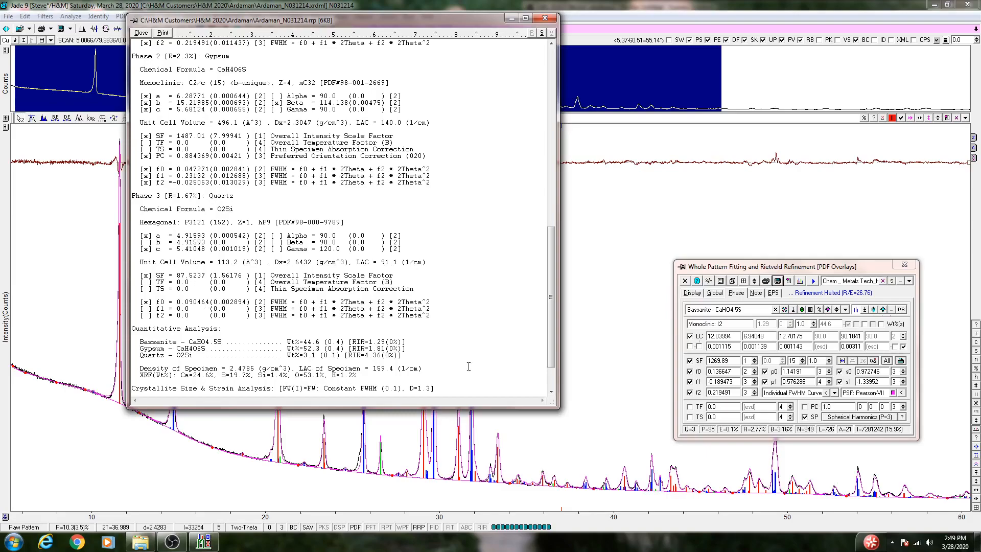
scroll(551, 347, down, 2)
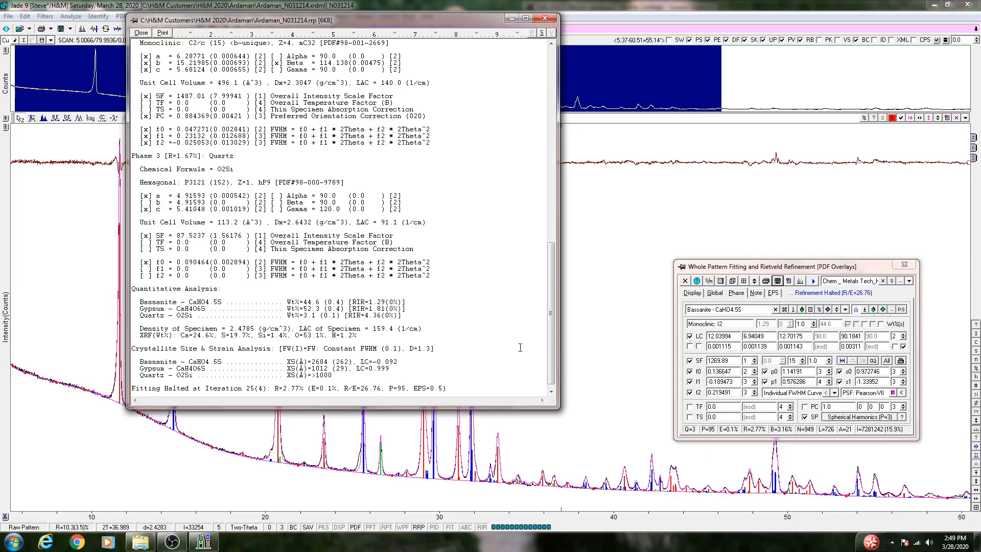
click(550, 391)
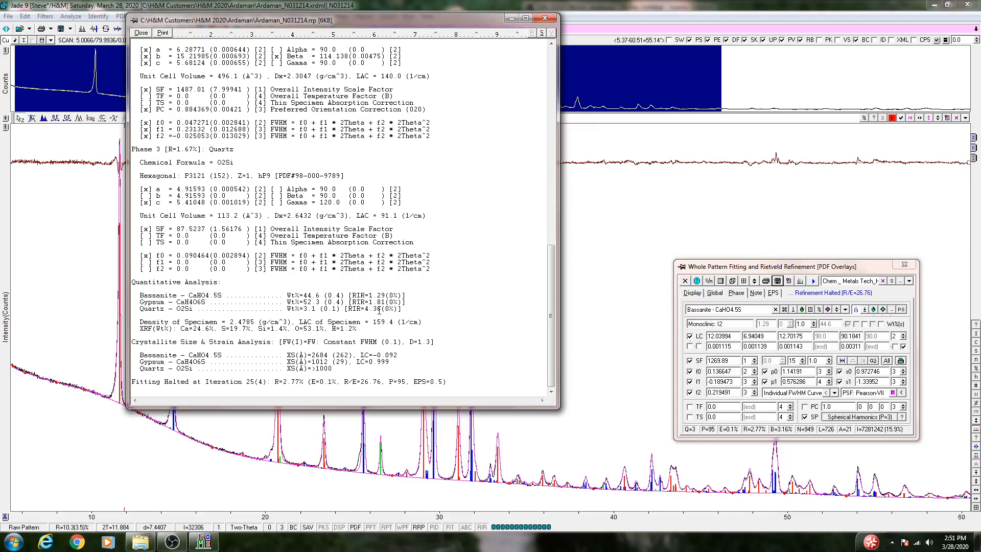
Close the refinement report and the Whole Pattern Fitting and Rietveld Refinement window.
click(144, 33)
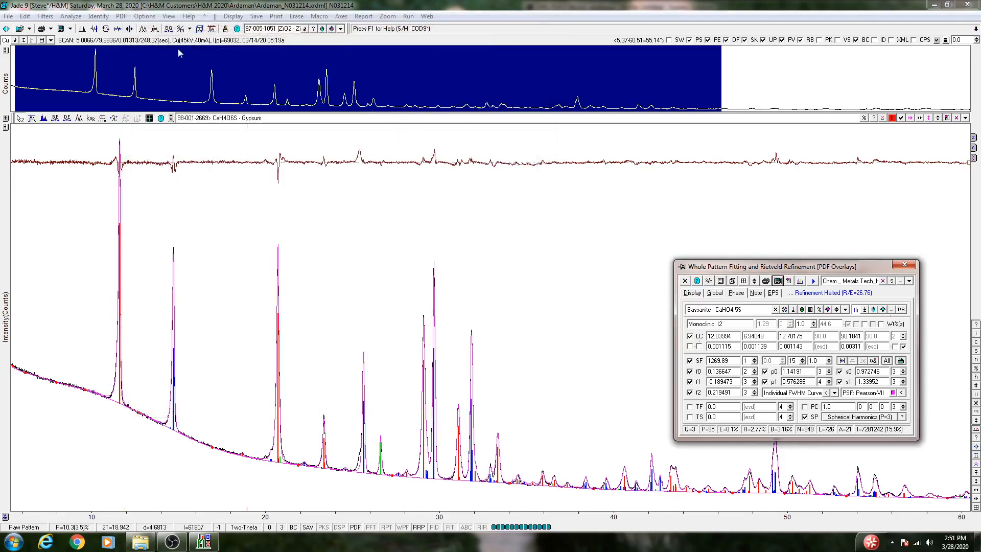
click(905, 265)
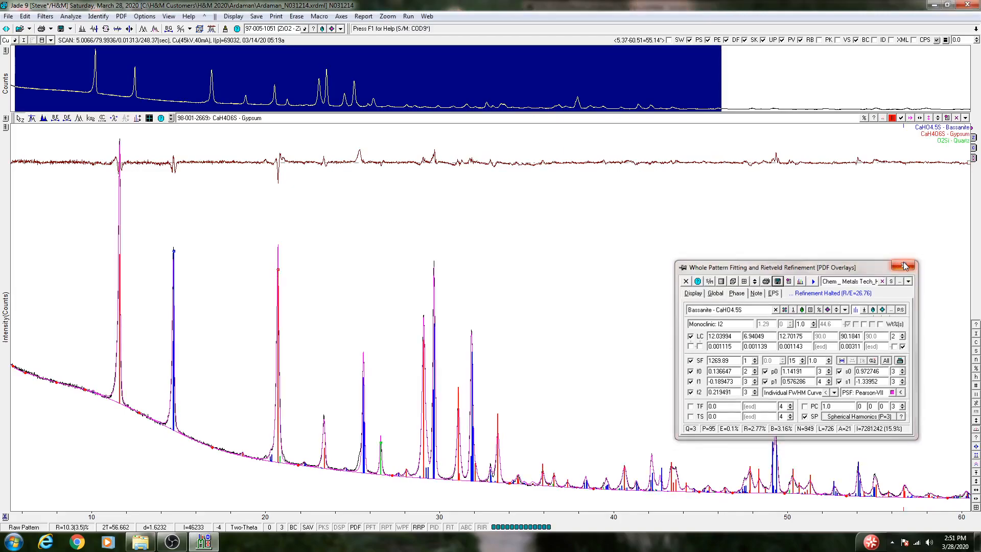
click(172, 542)
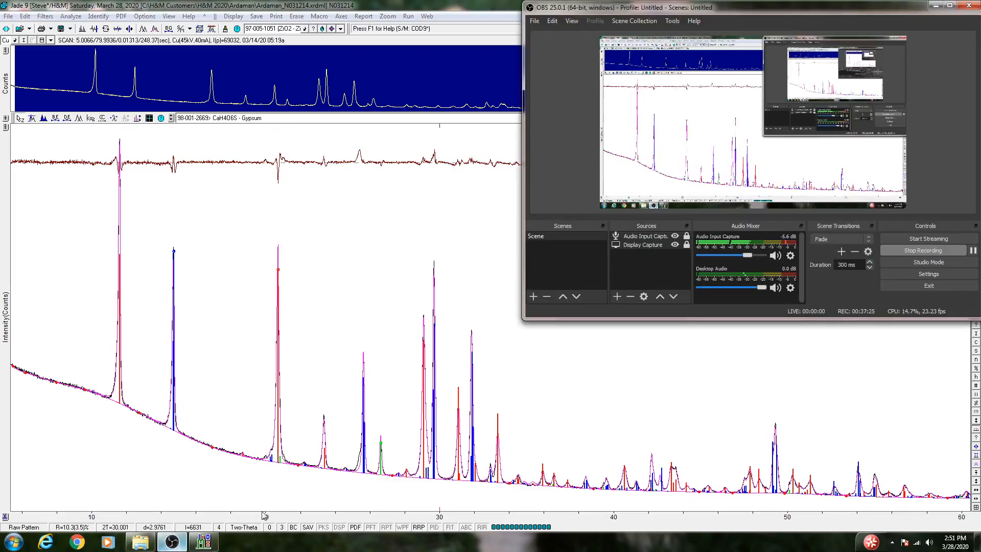